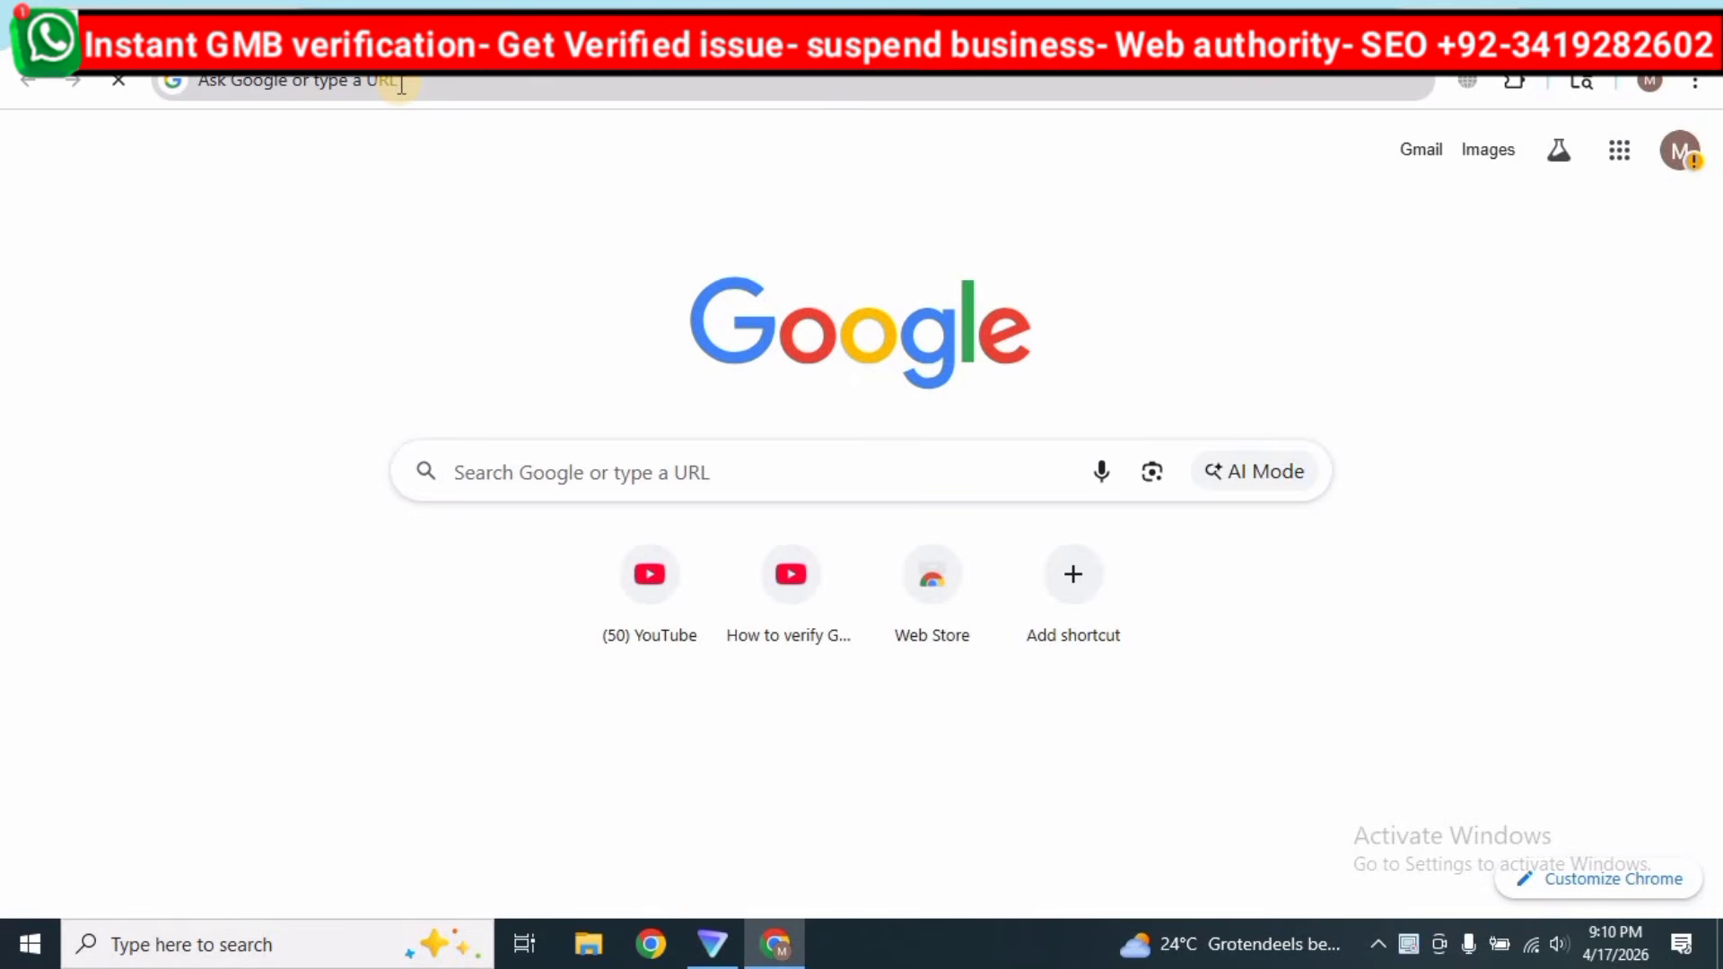
Search Google for "google my maps".
click(401, 85)
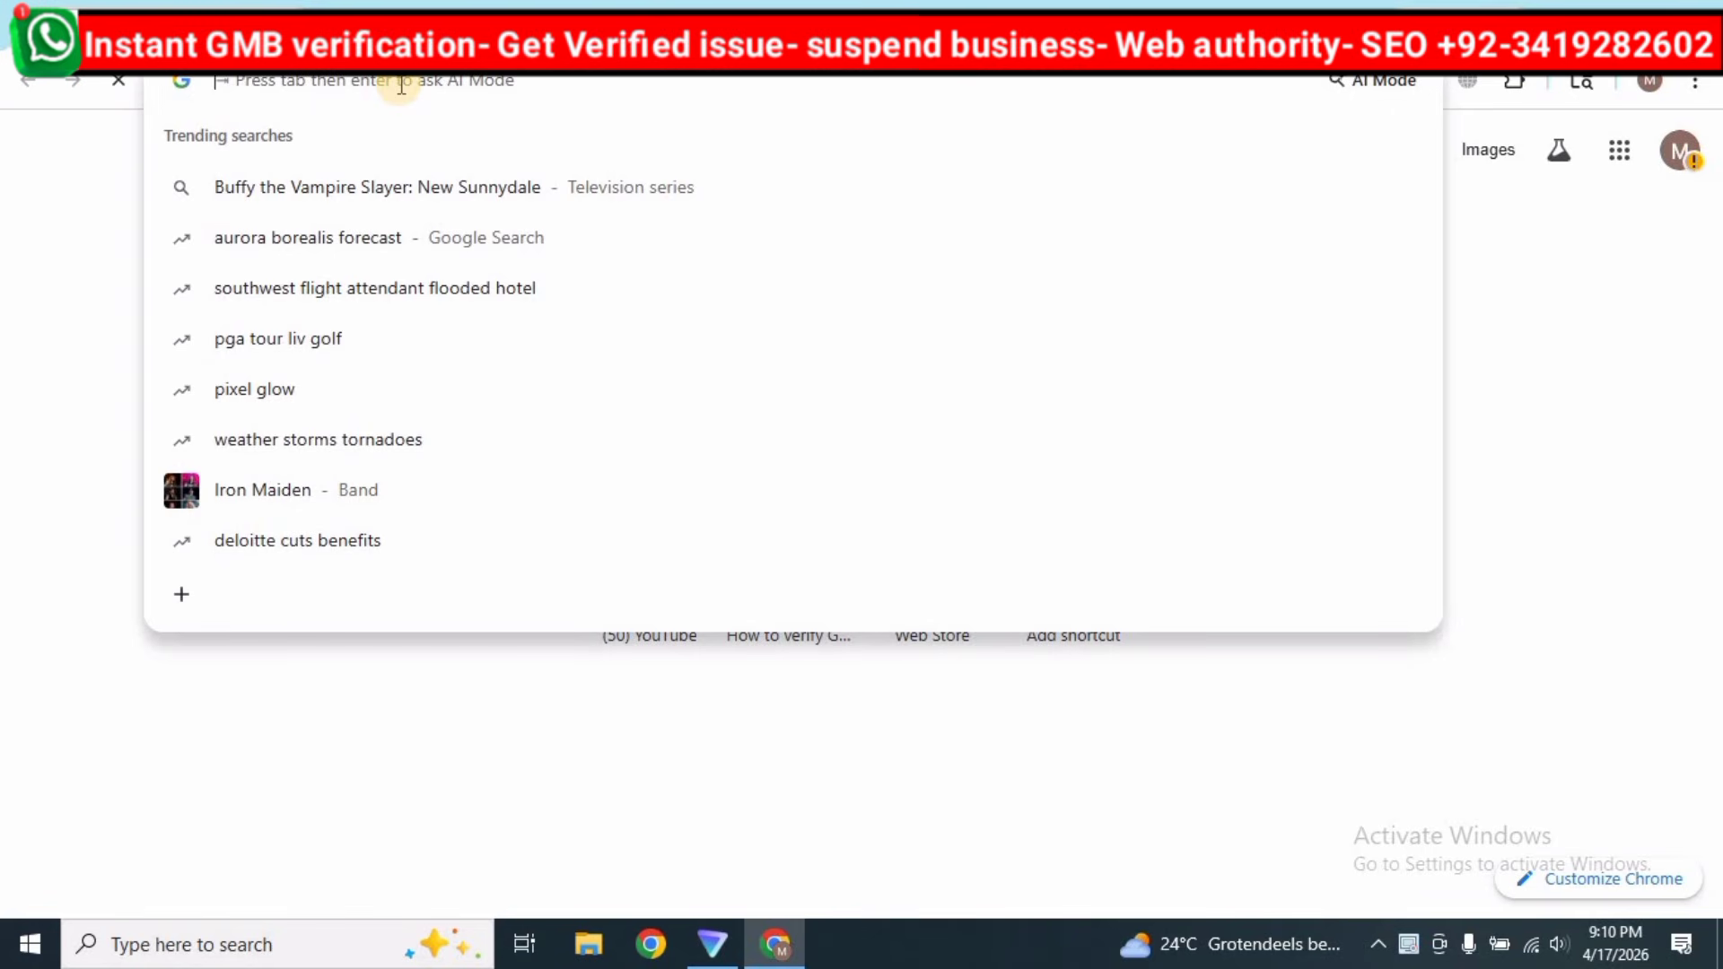
text(goo)
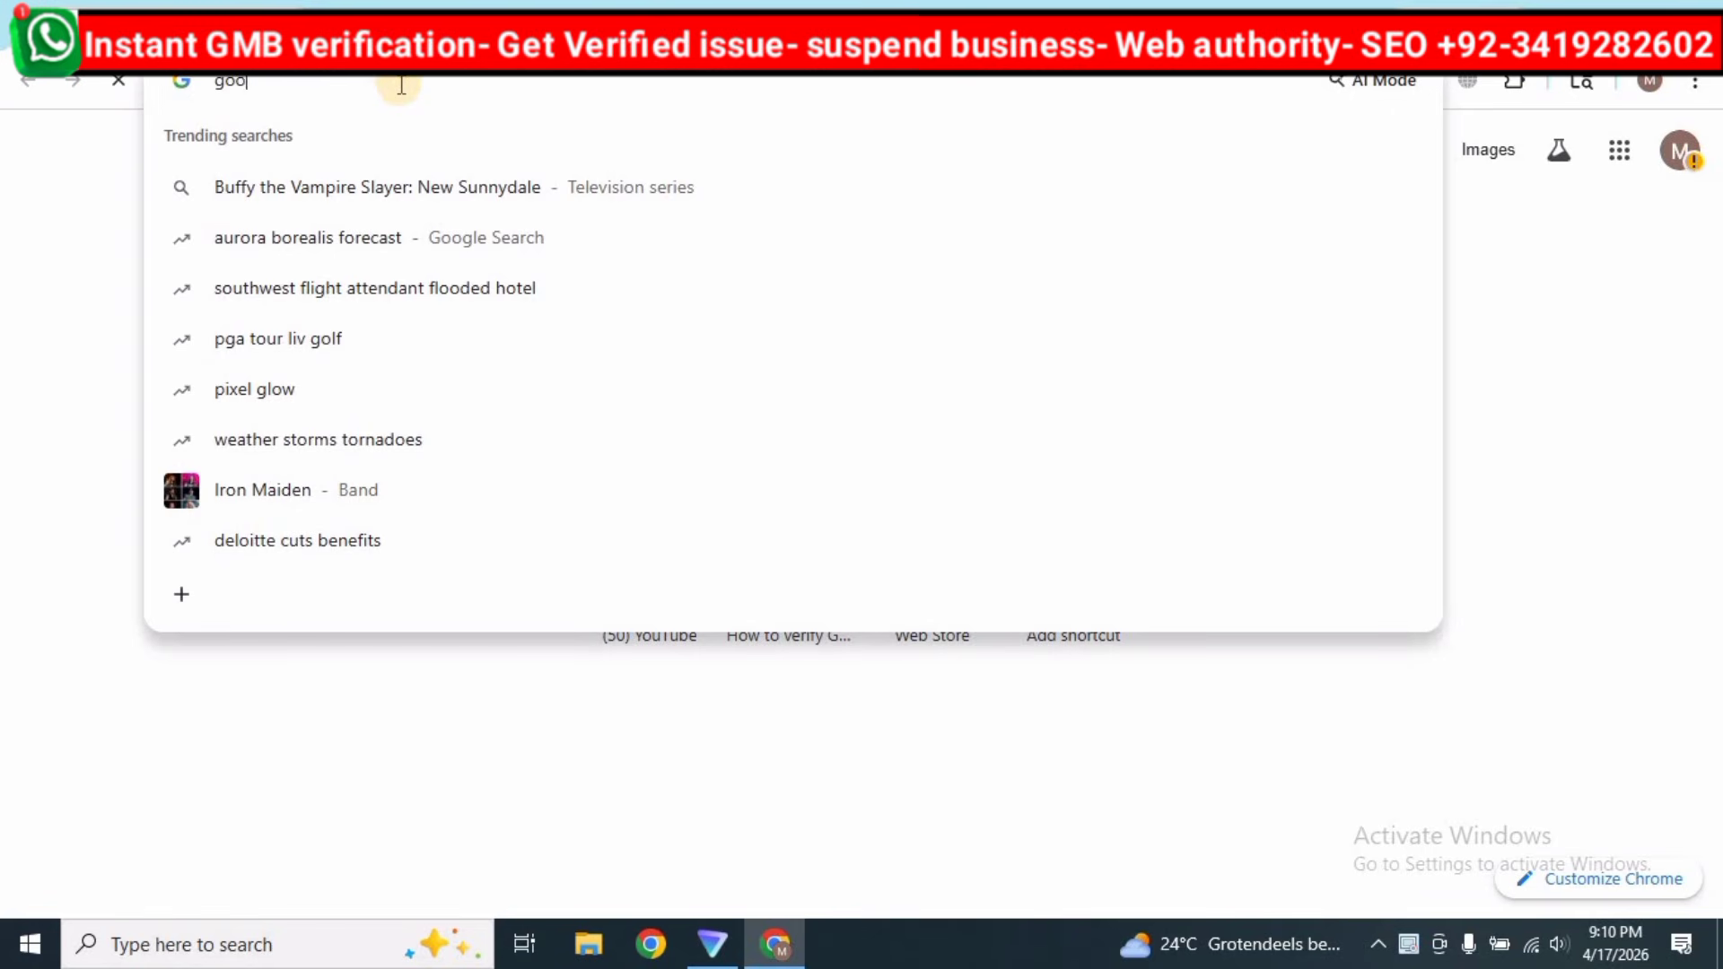
text(gle)
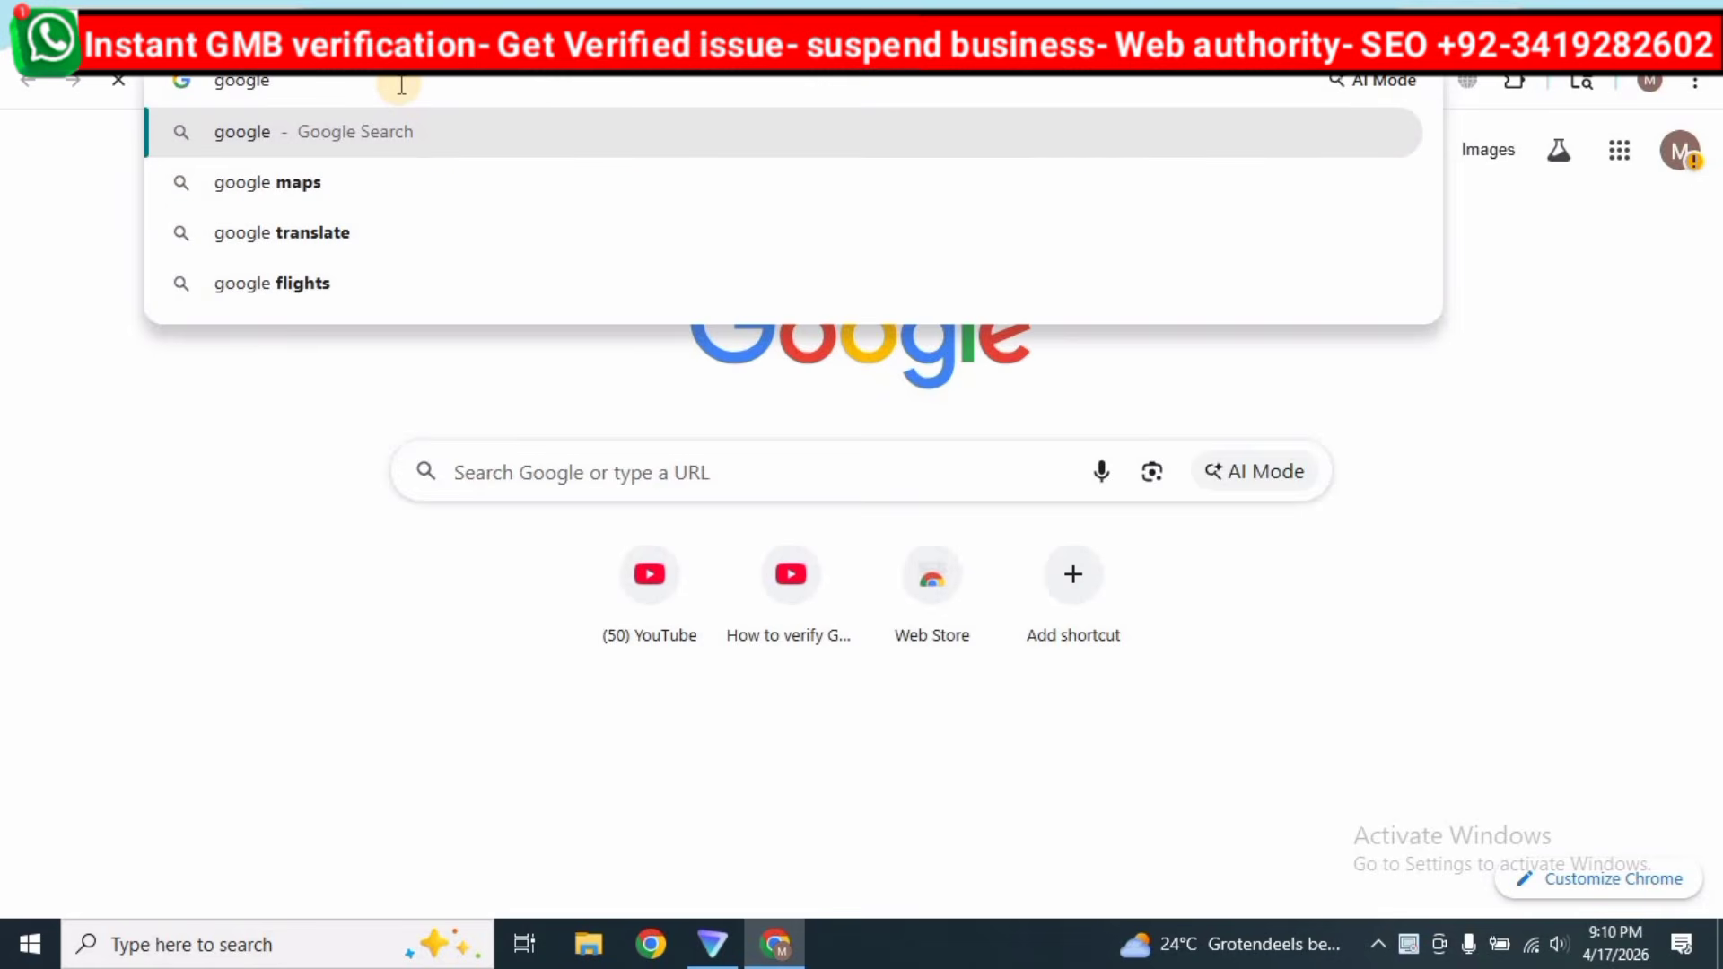
text( my maps)
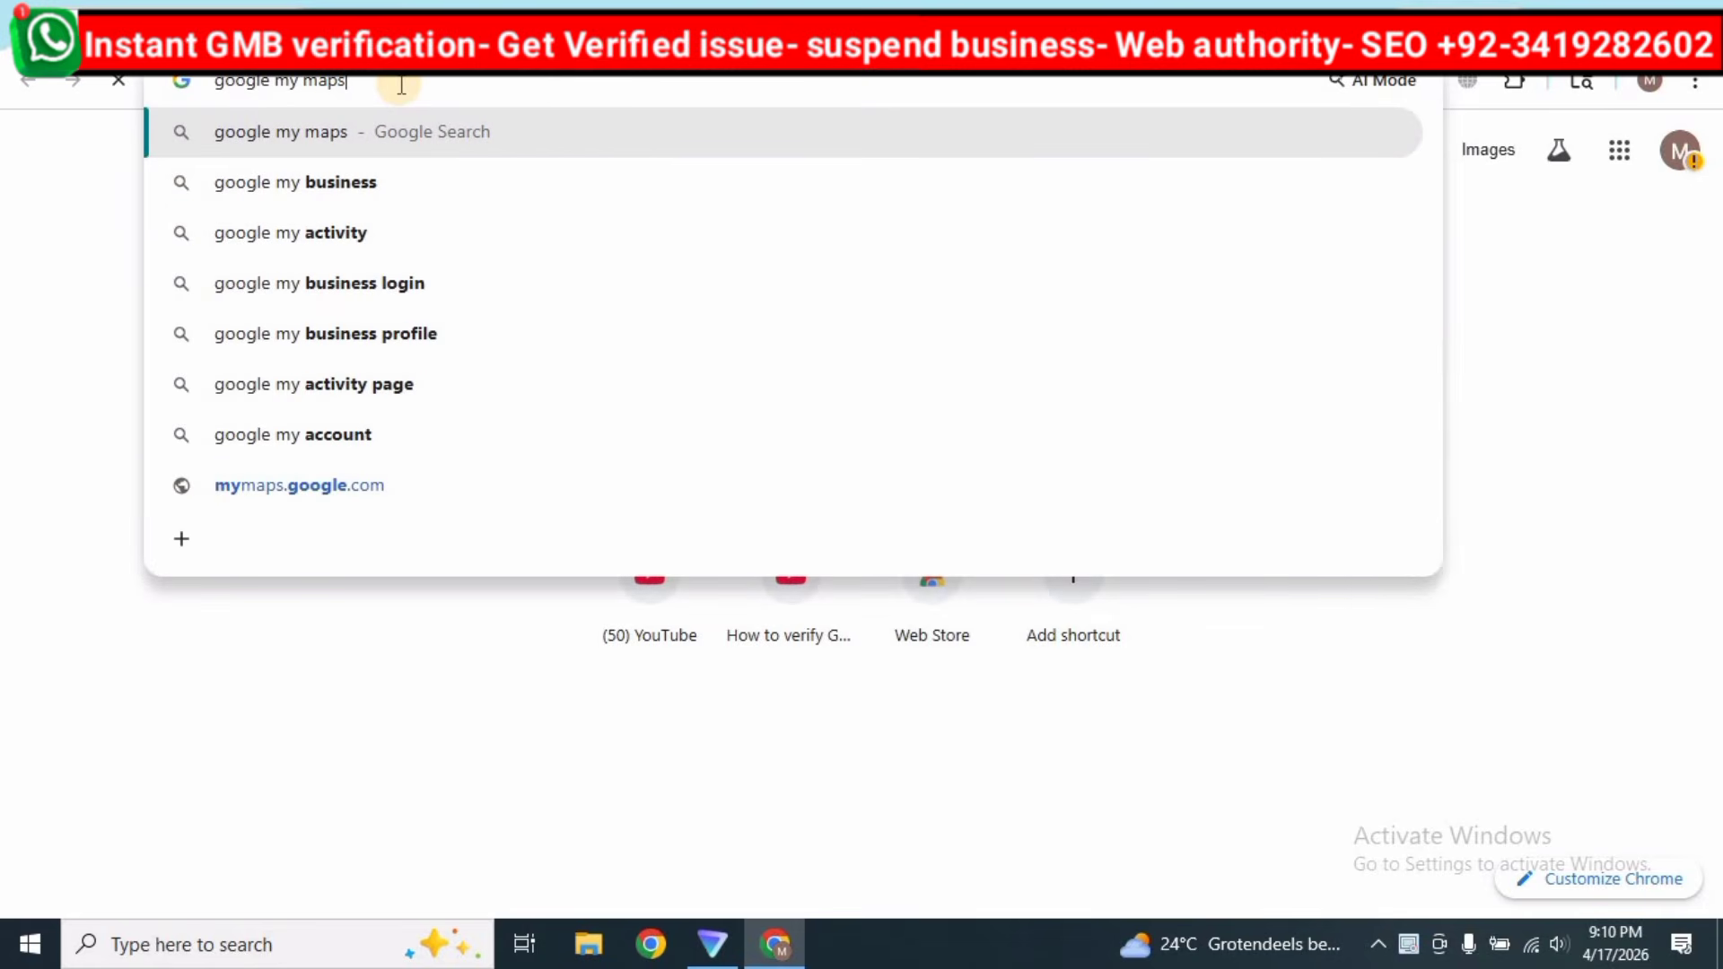
key(Return)
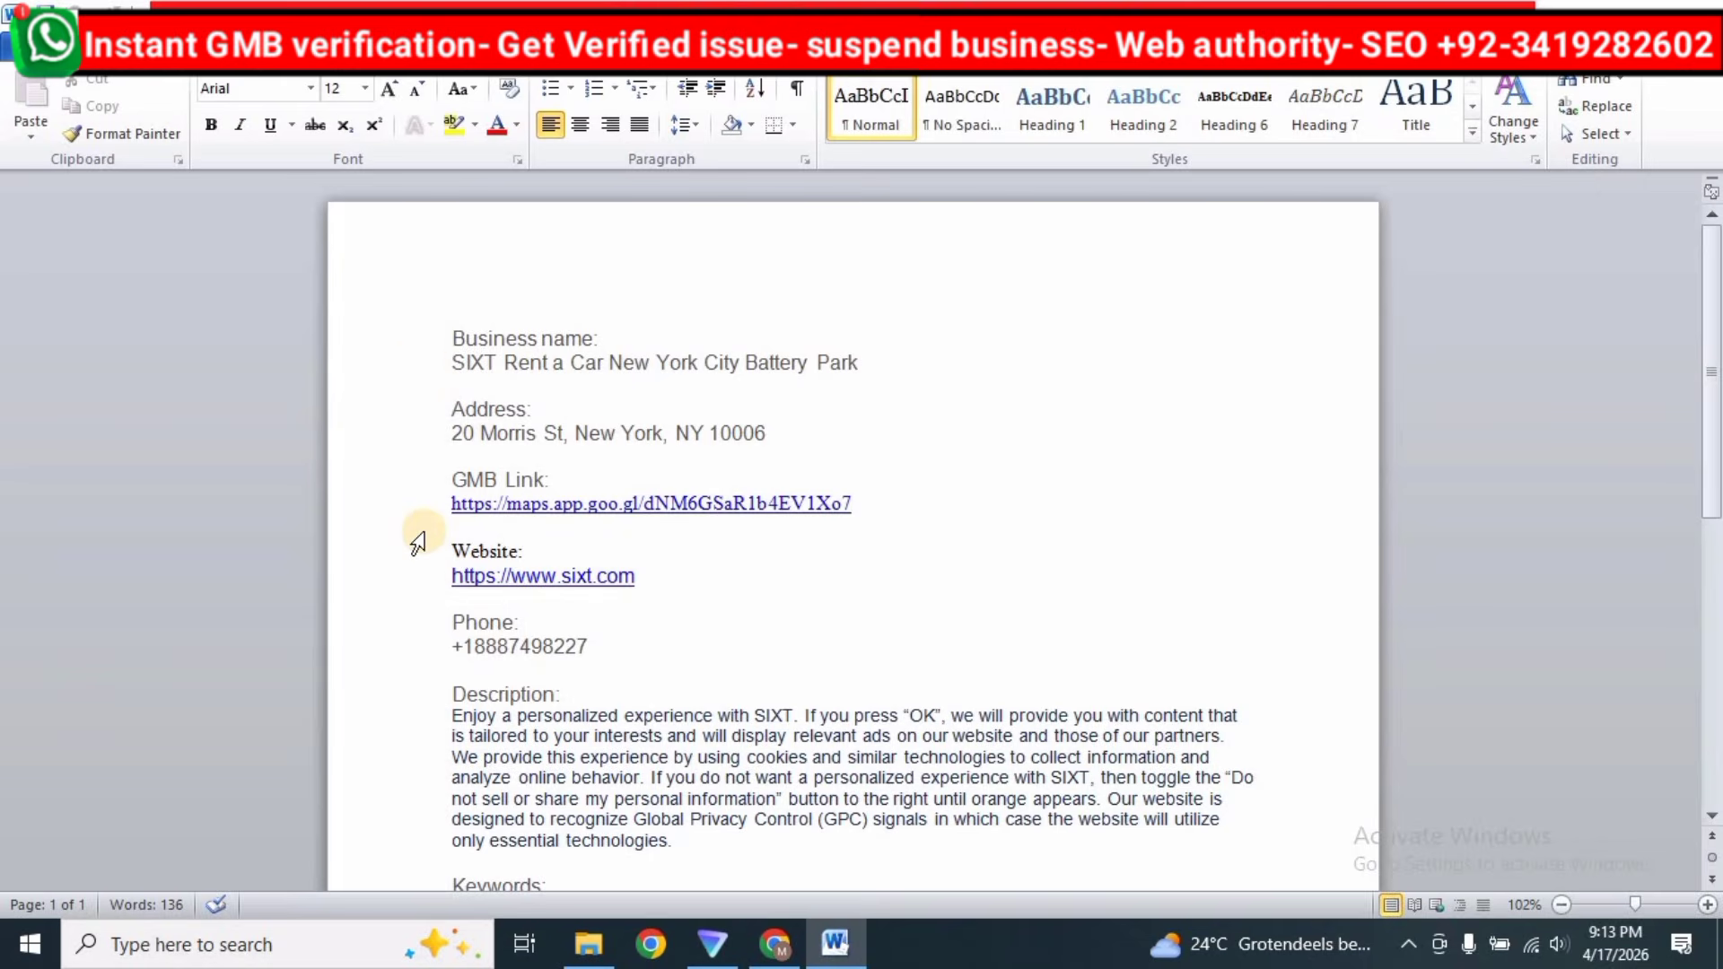
Review the phone, description and keywords sections of the Word business document, and look through the files on Local Disk (E:).
click(426, 622)
scroll(426, 623, down, 5)
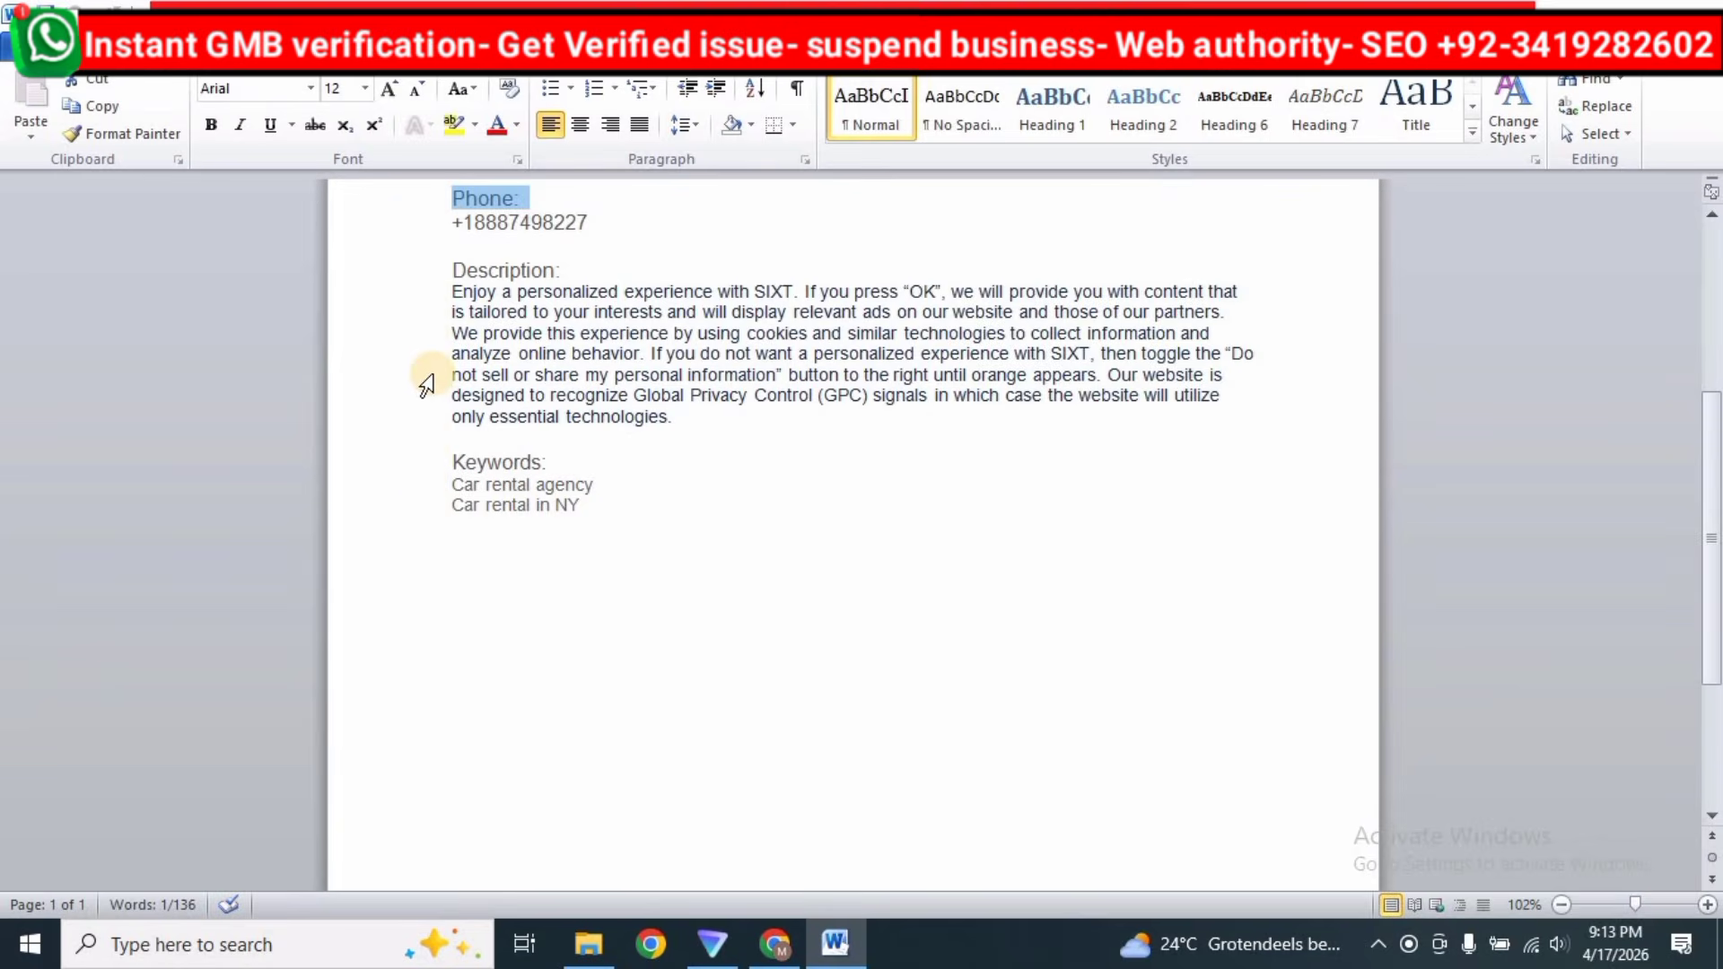
drag(417, 467, 426, 549)
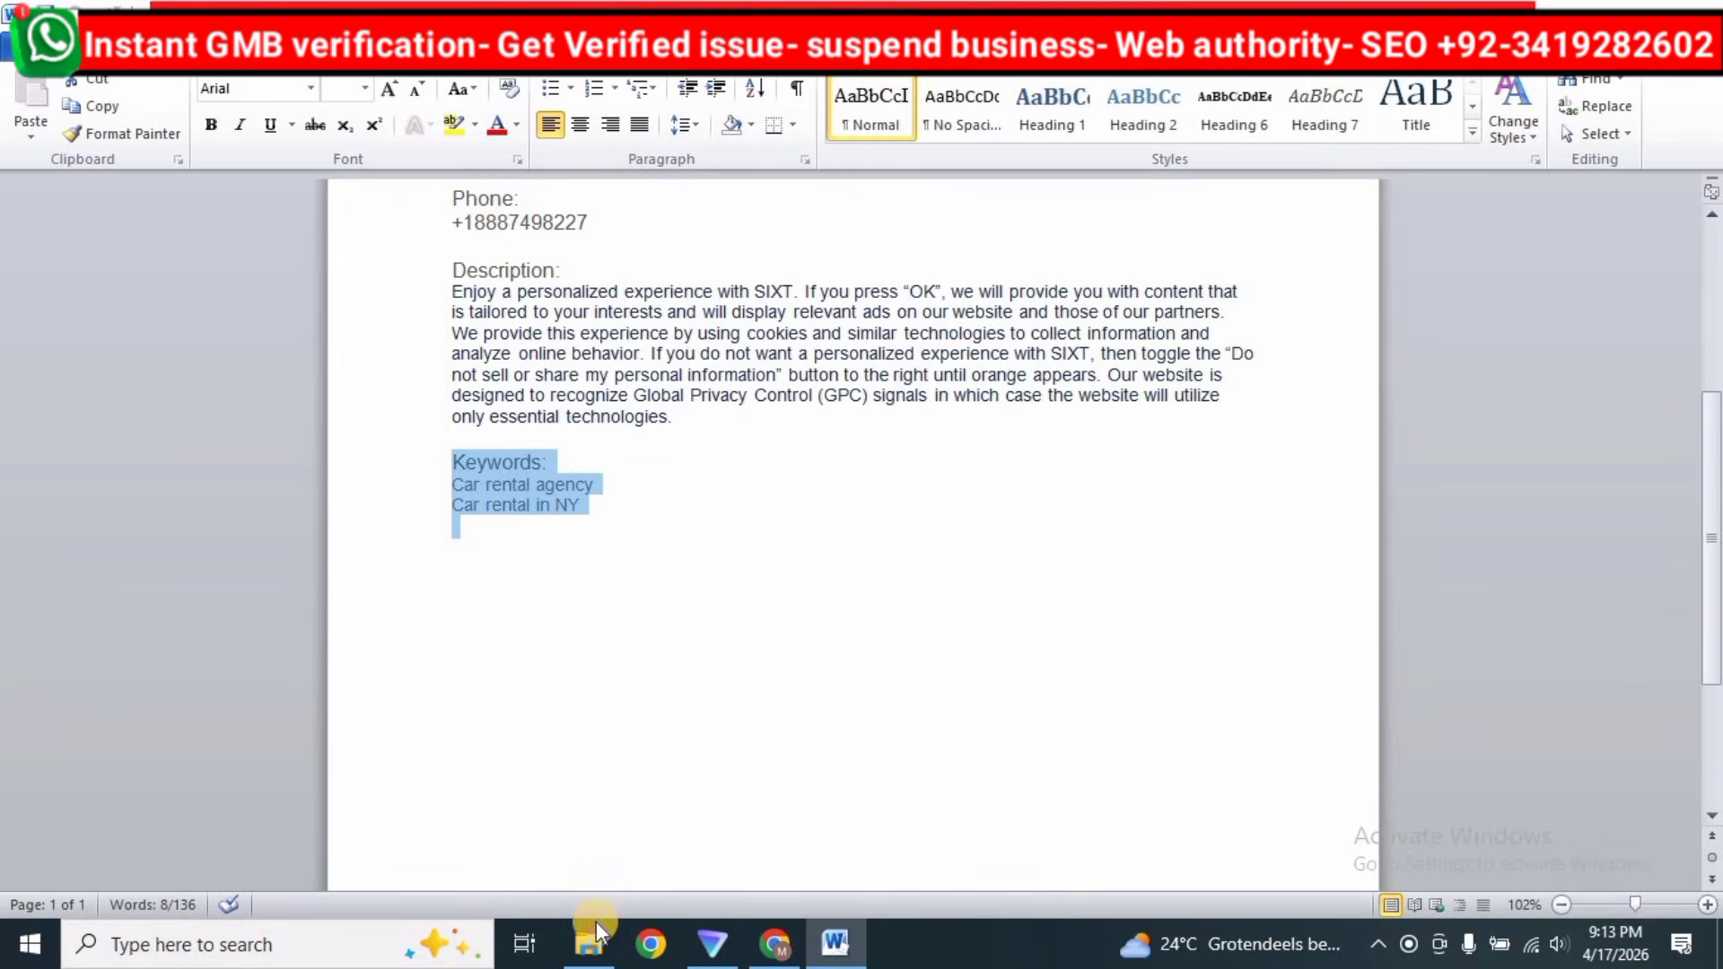
click(596, 944)
scroll(754, 715, down, 10)
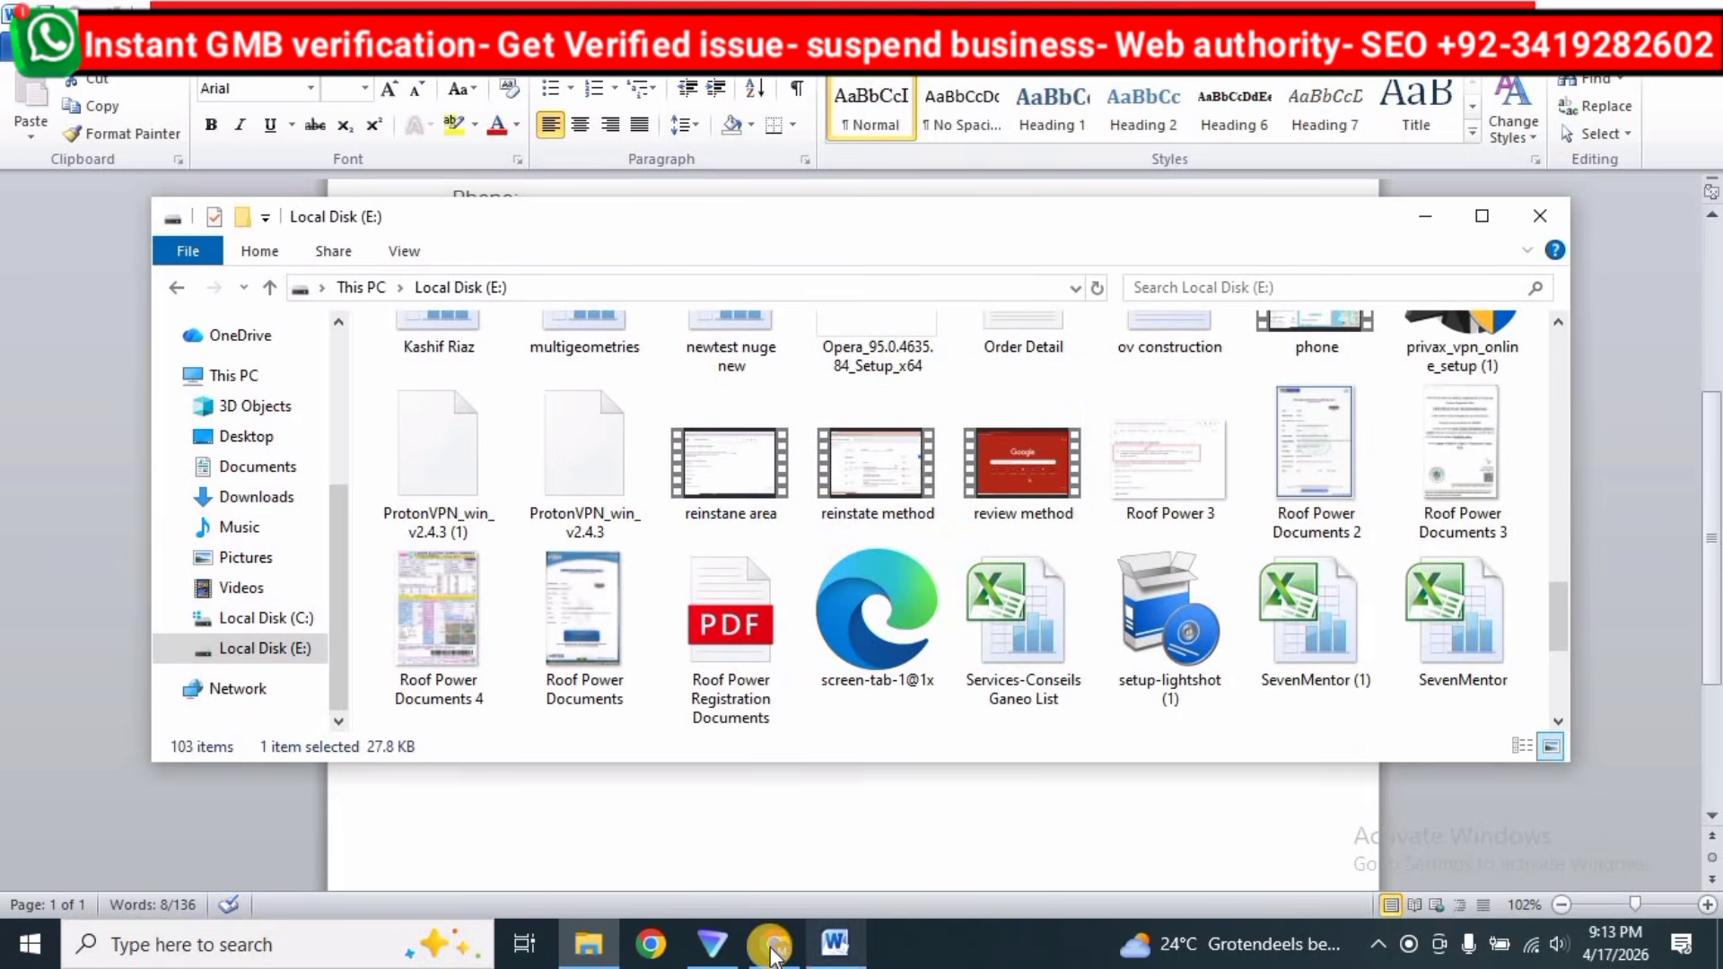
Switch to Chrome, open Google My Maps from the search results, and open the ringed Connecté by Trop Saint map in a new tab.
click(803, 826)
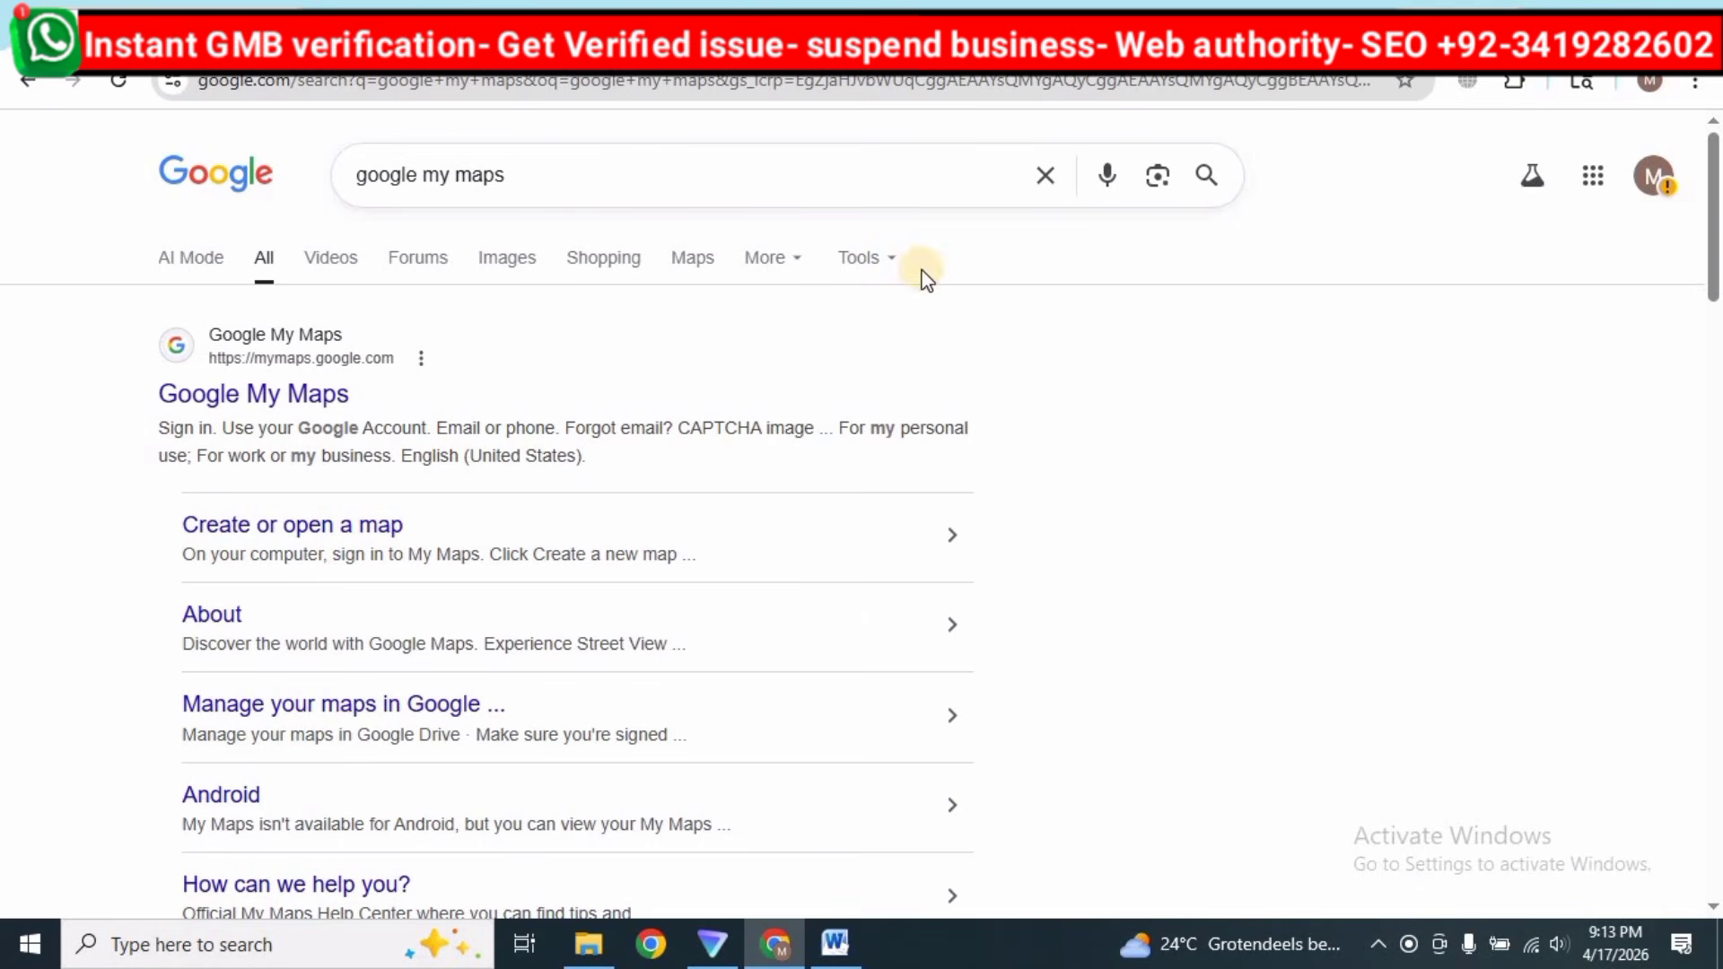
click(236, 411)
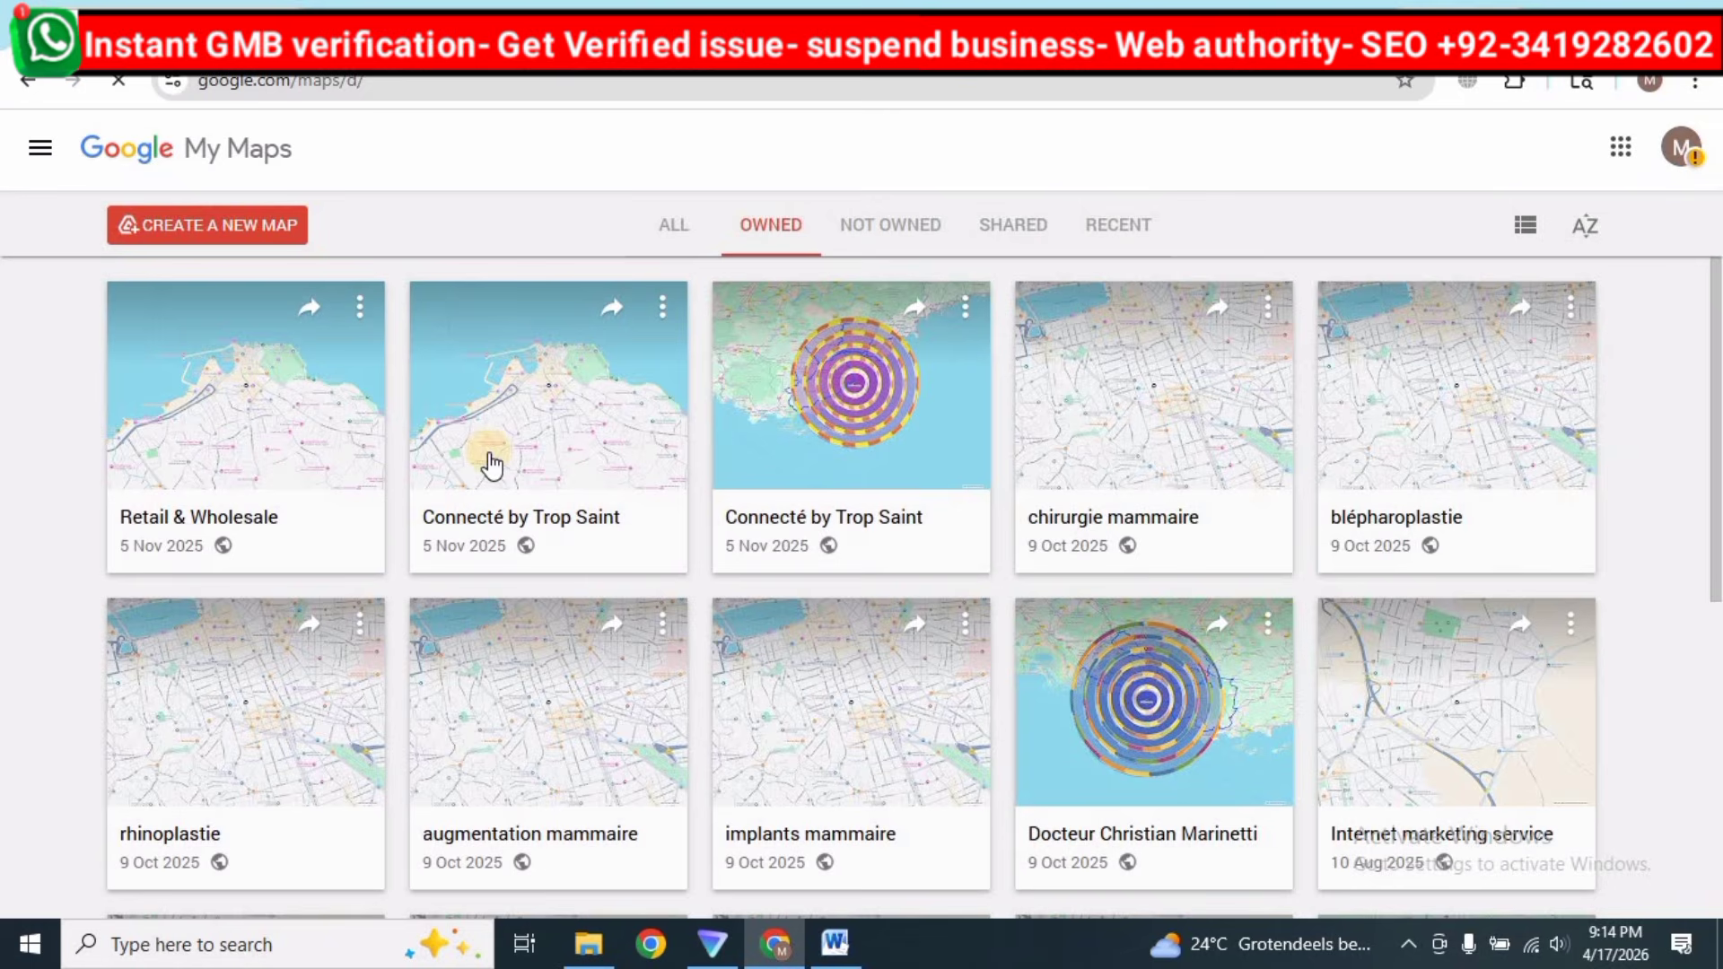
click(964, 313)
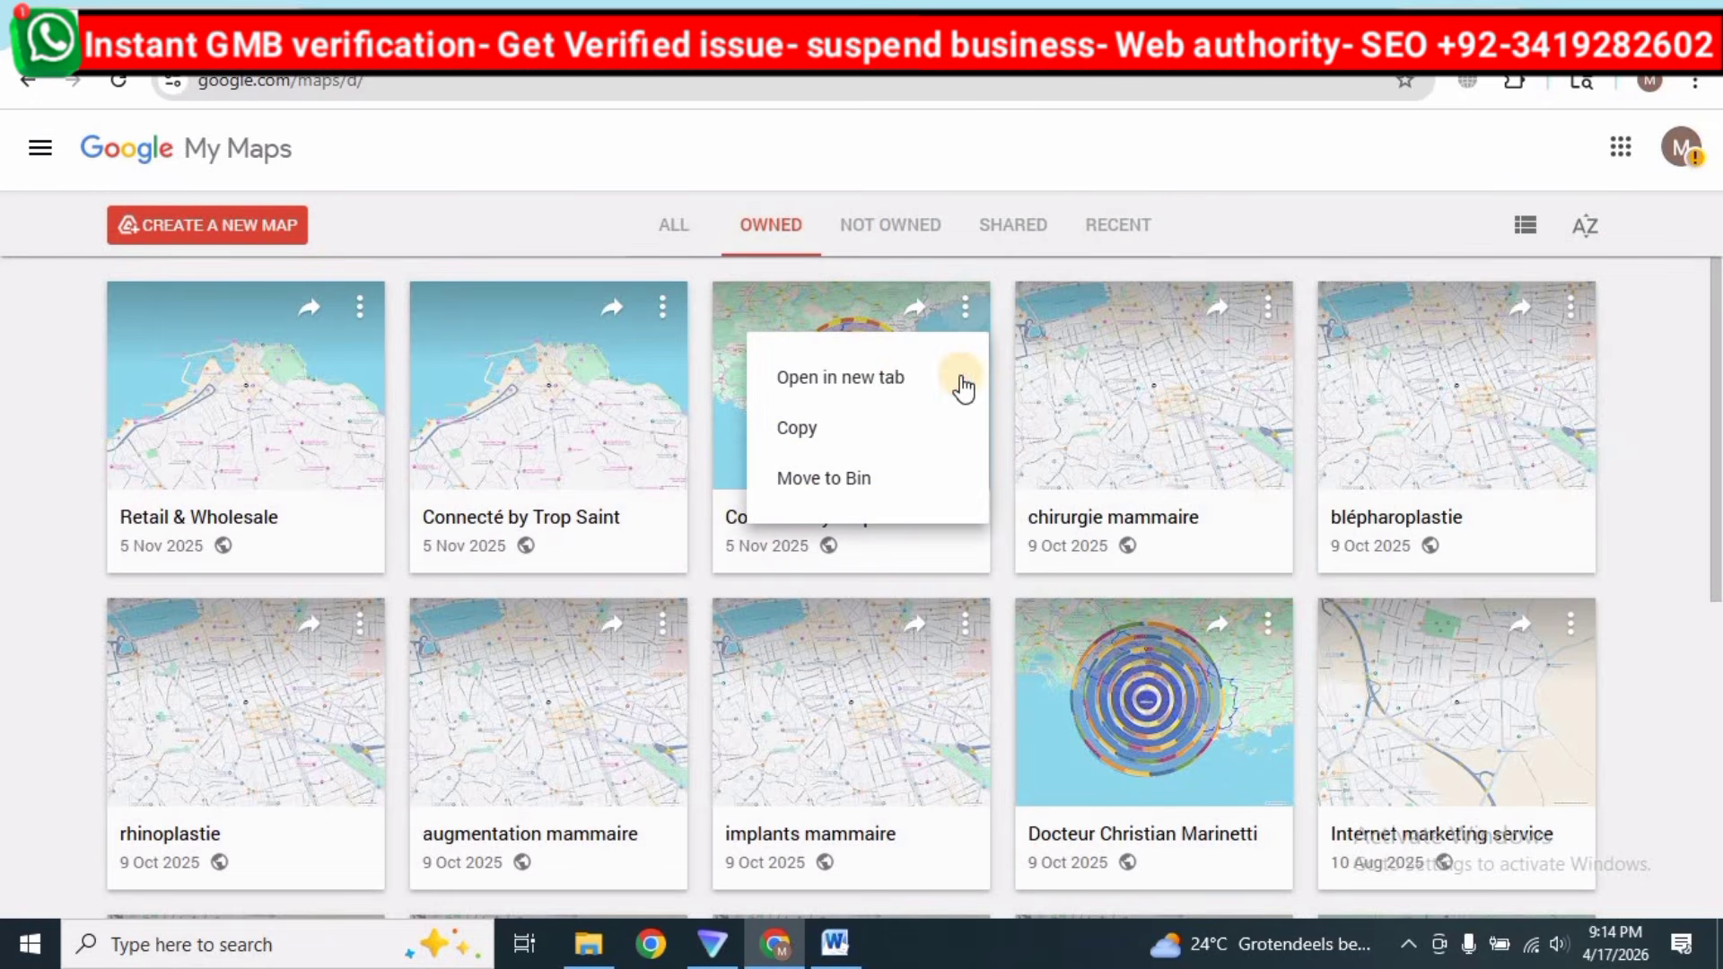
click(898, 382)
click(128, 5)
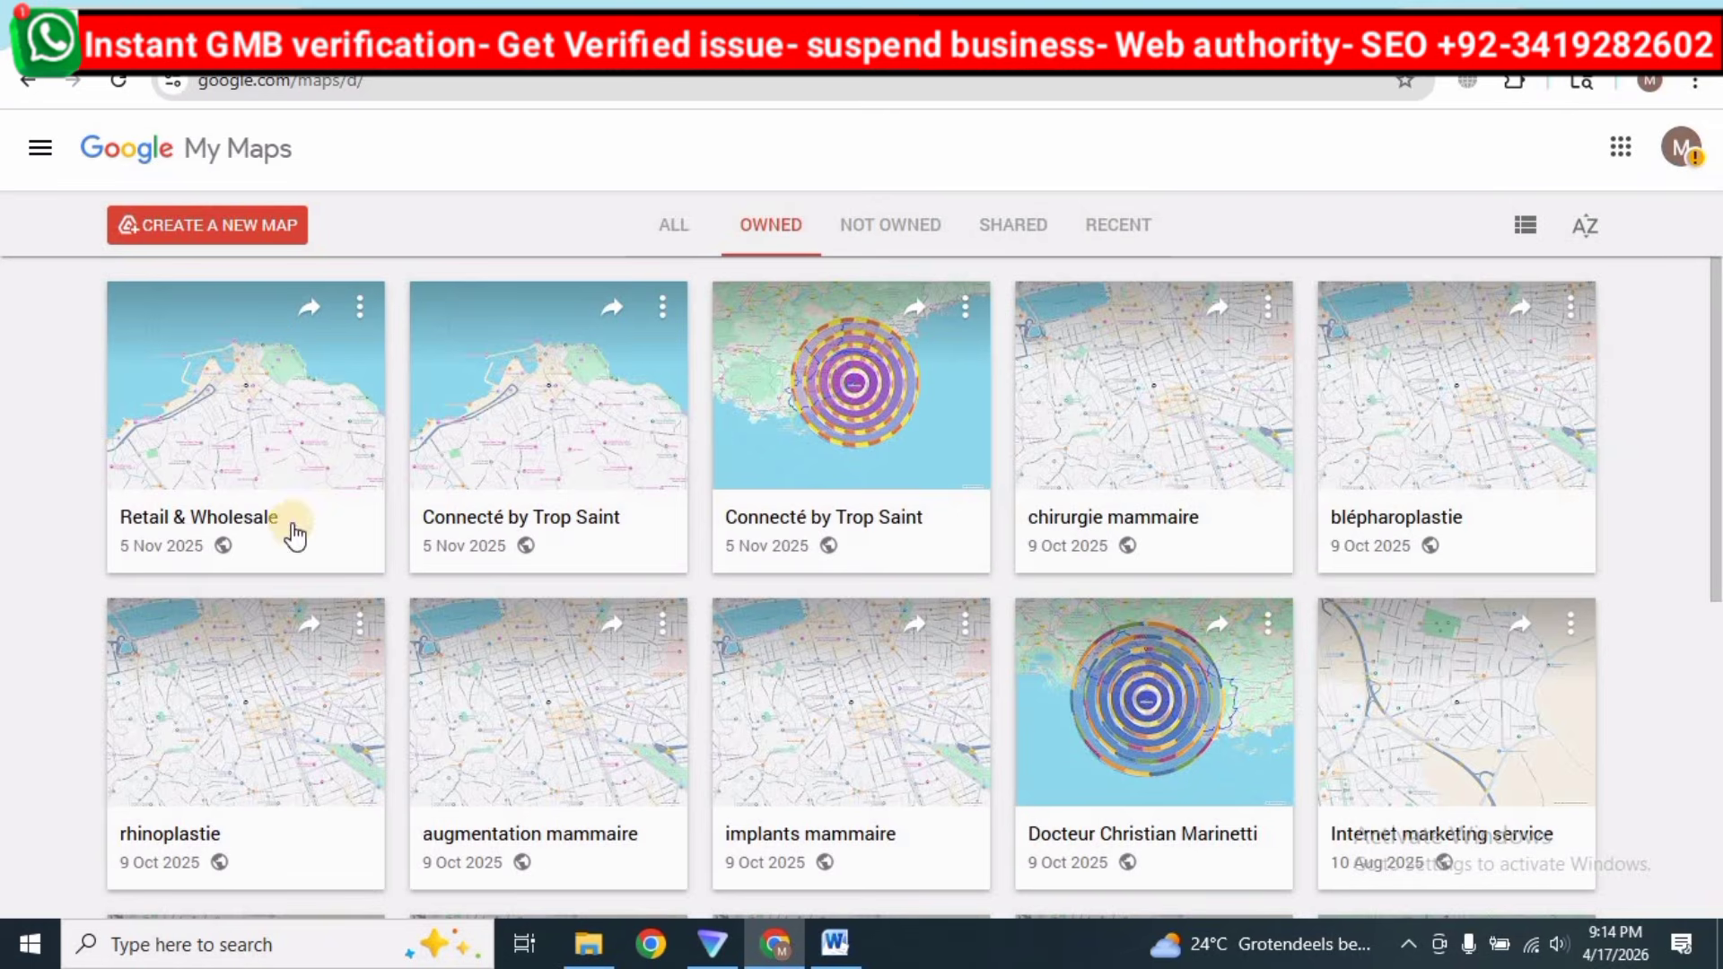
click(458, 4)
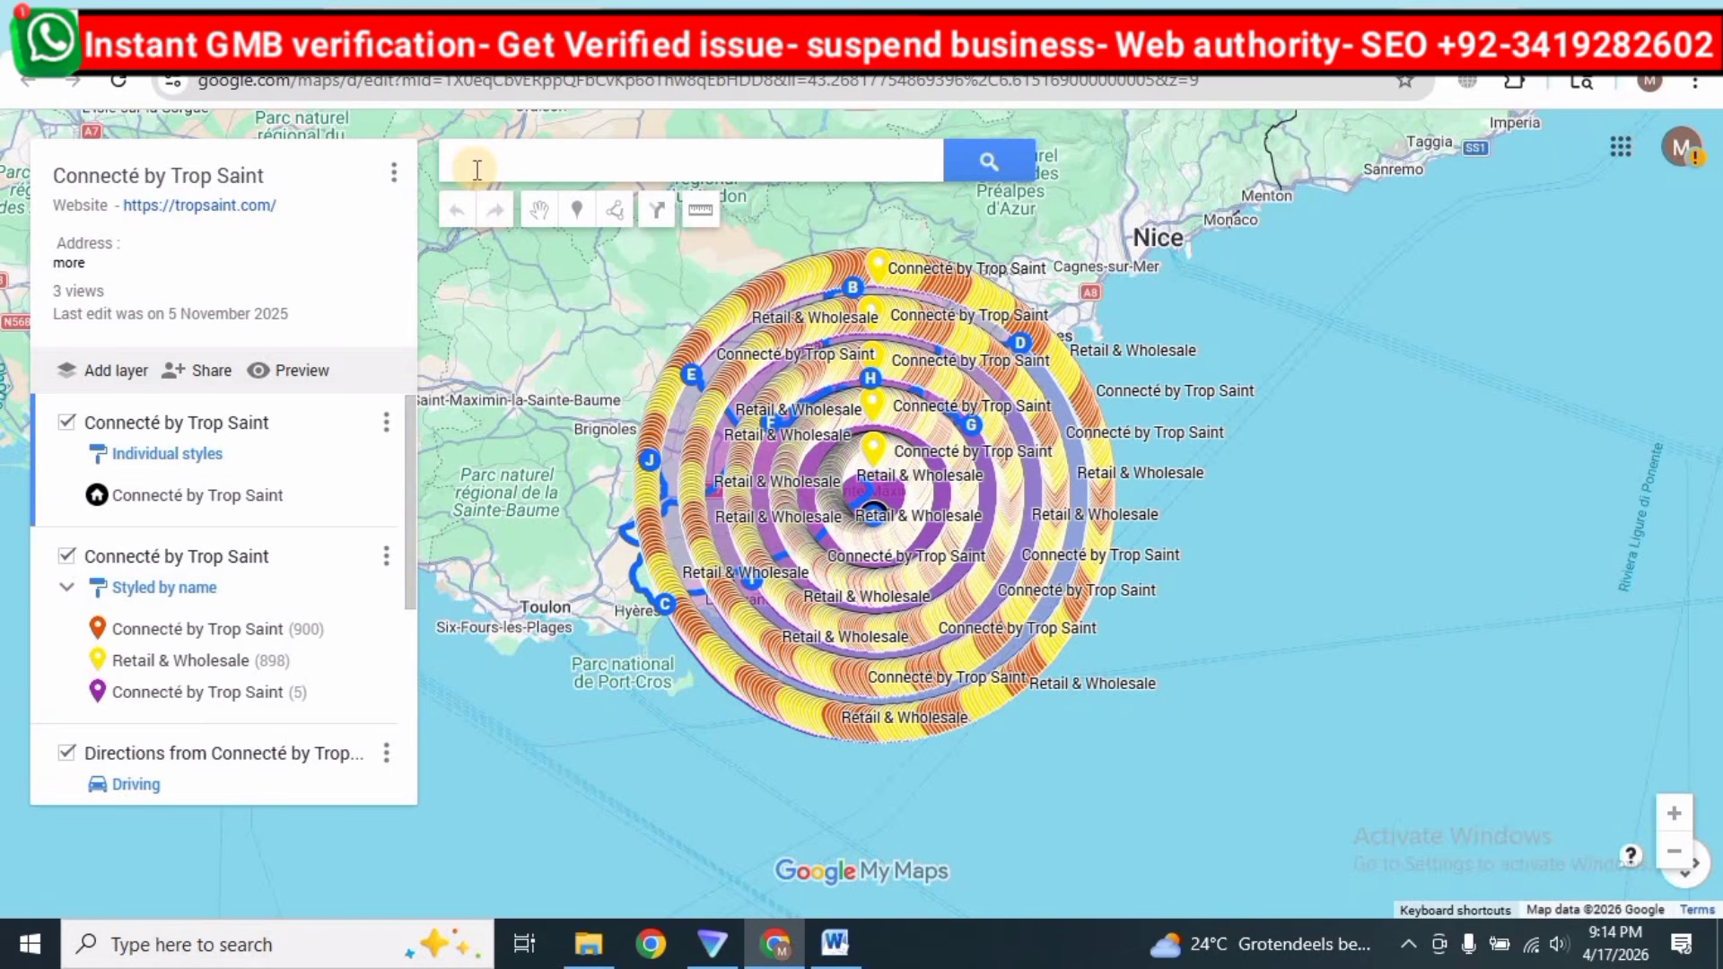
Examine the business details, social links and coordinates stored in an orange Connecté by Trop Saint pin.
click(658, 438)
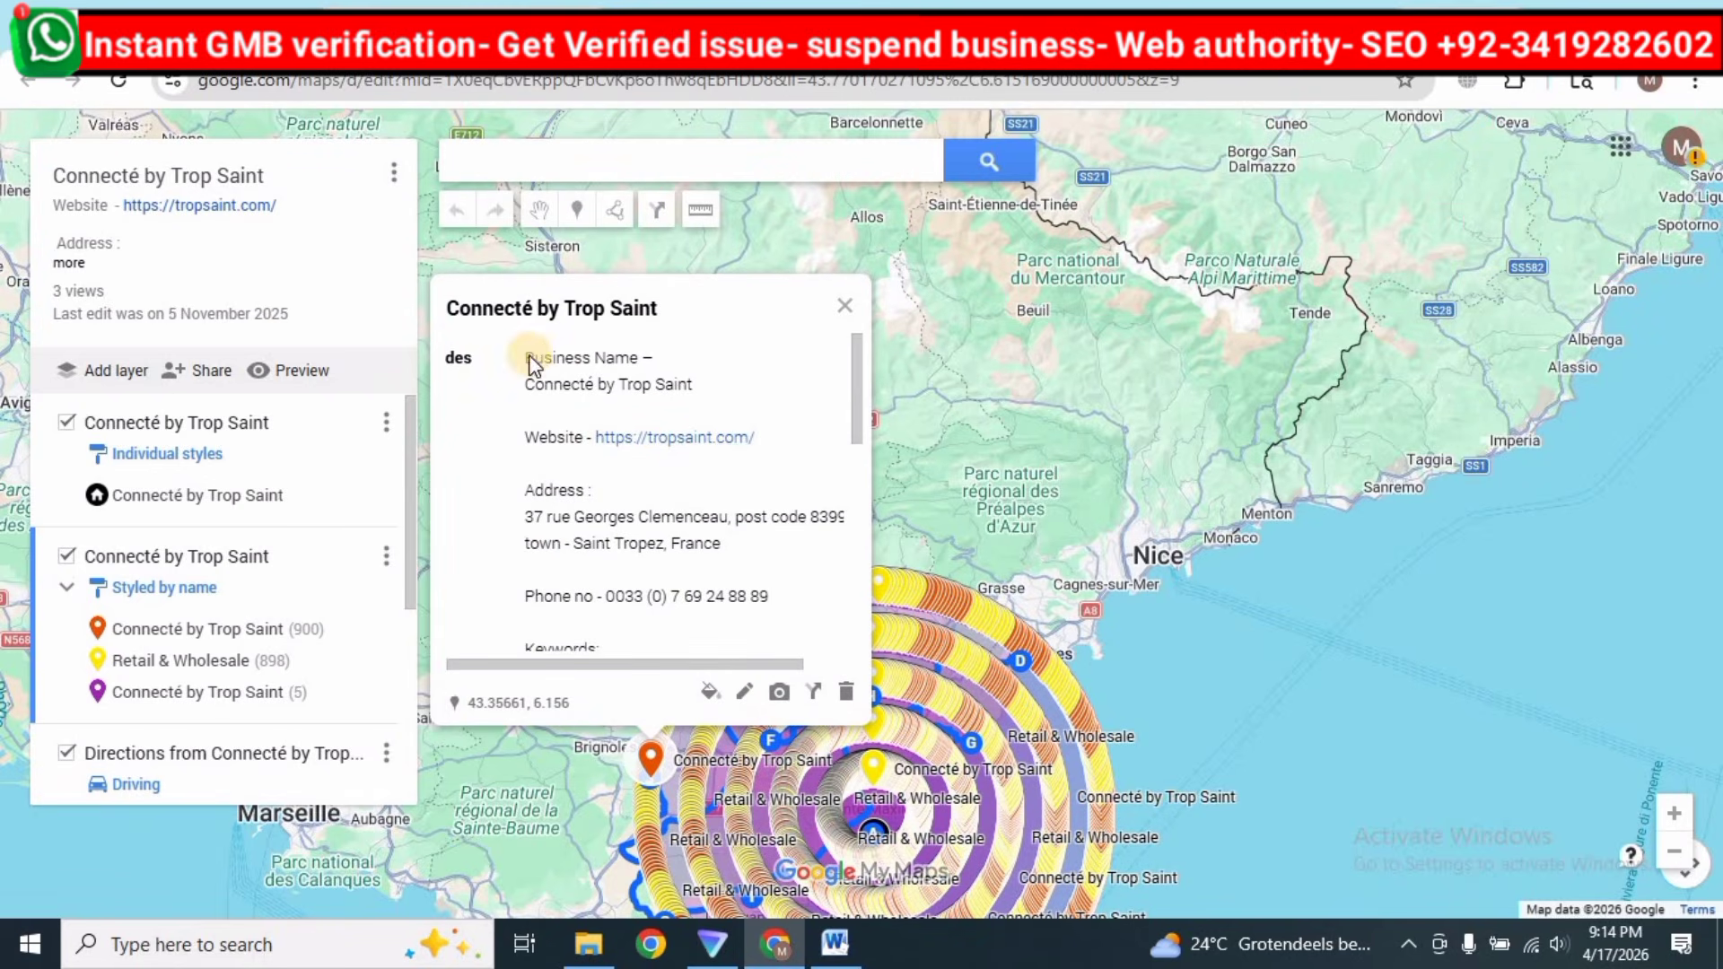
scroll(554, 484, down, 6)
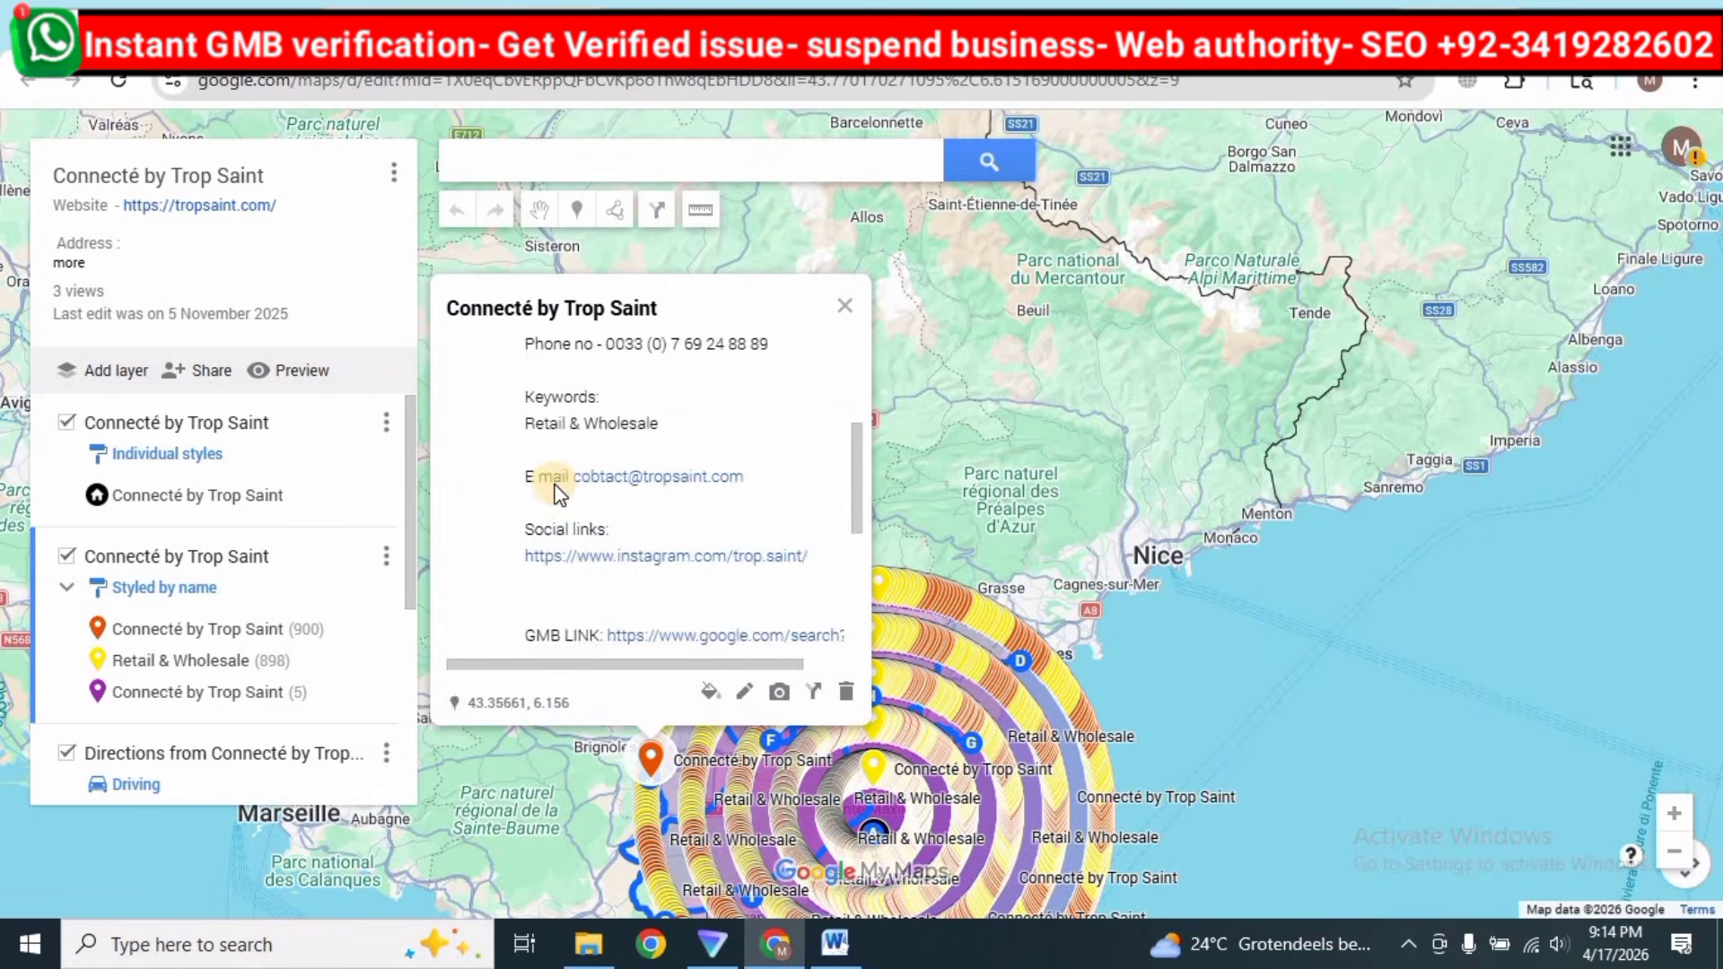
scroll(555, 492, down, 2)
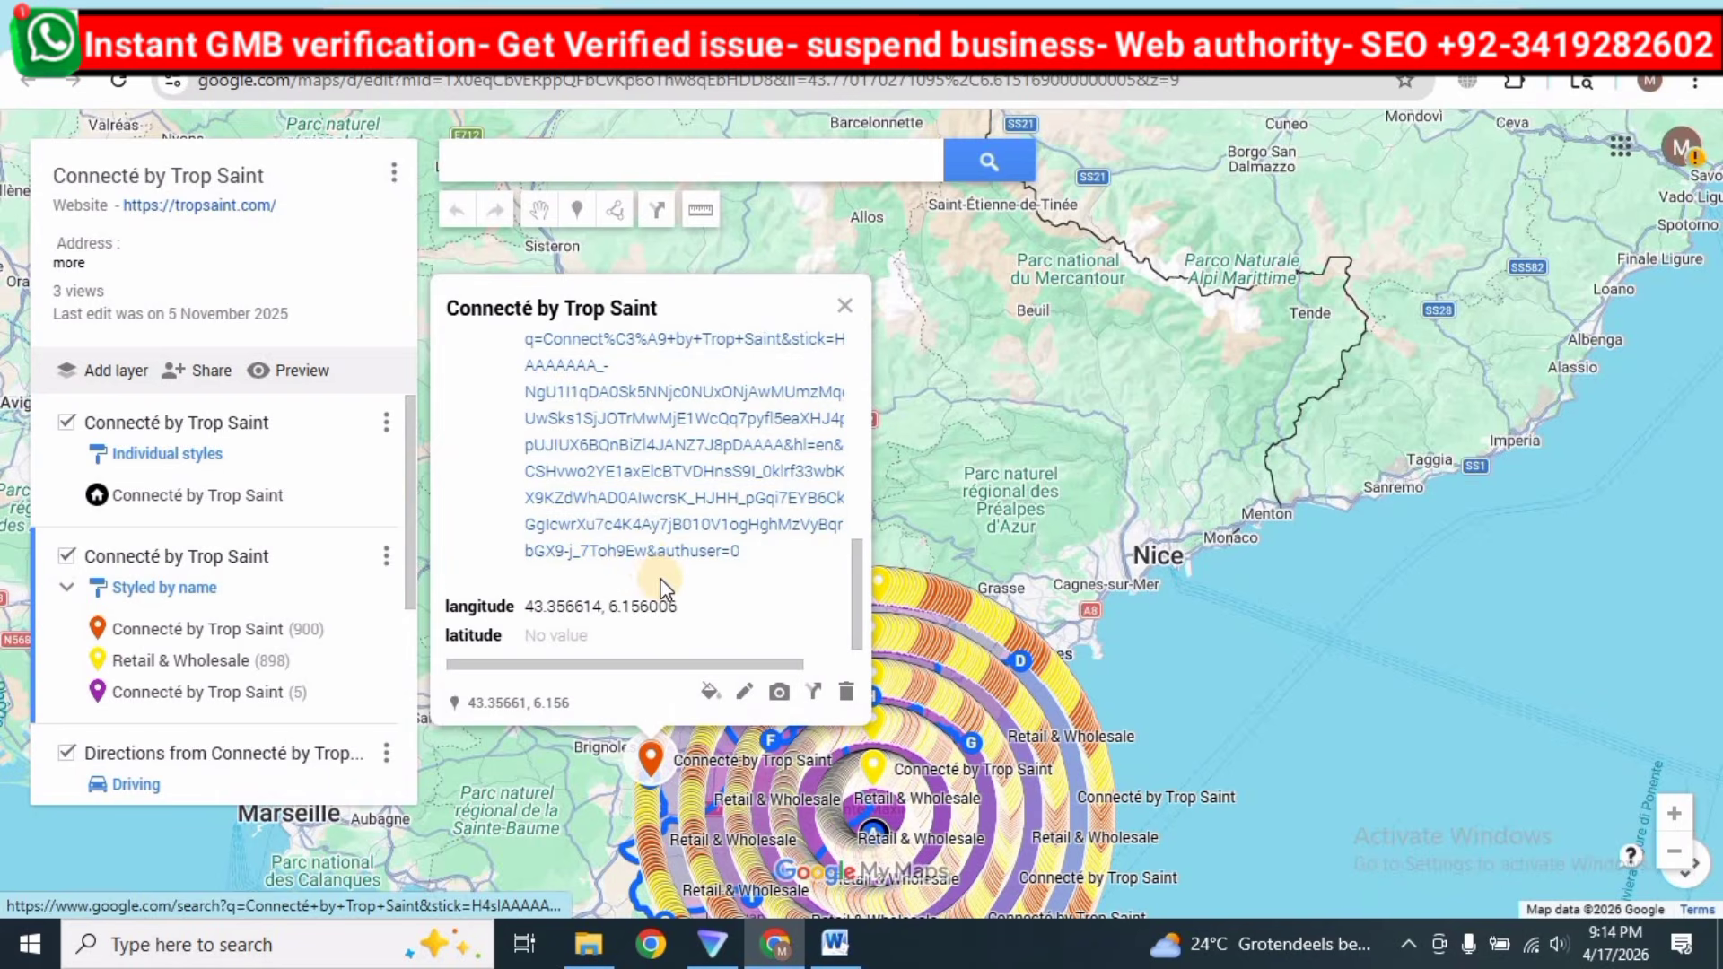
scroll(649, 564, up, 8)
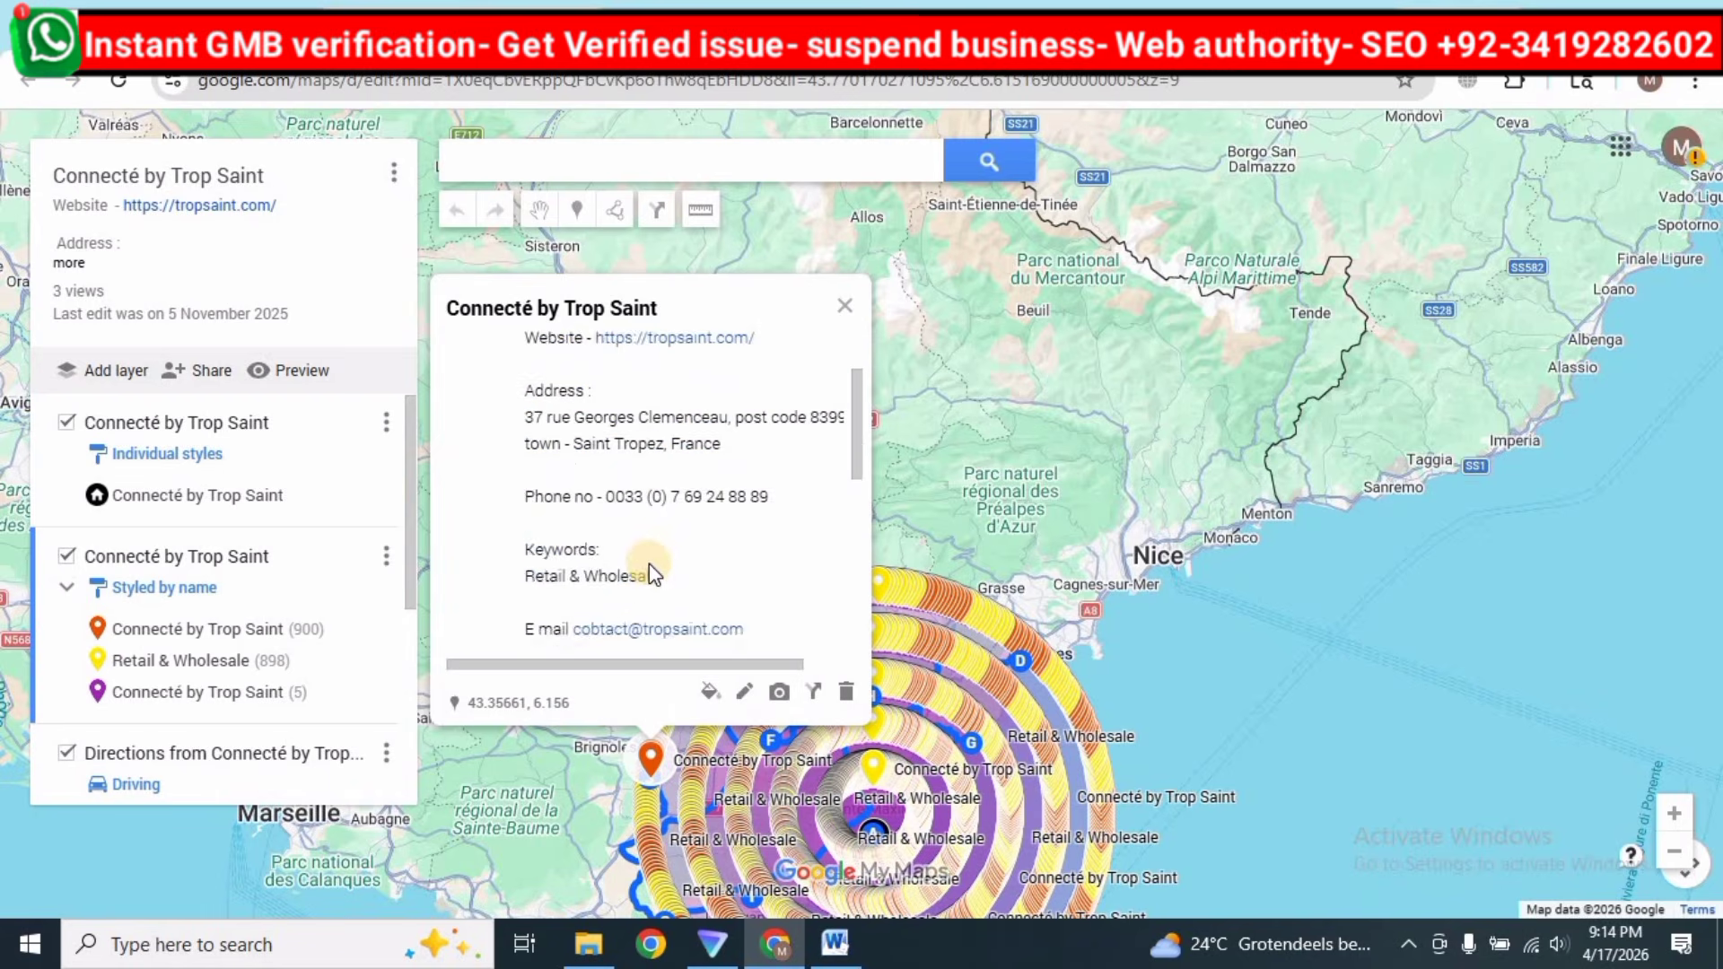
Examine the home marker's description and its Google Maps address and phone details in the Connecté by Trop Saint layer.
click(177, 508)
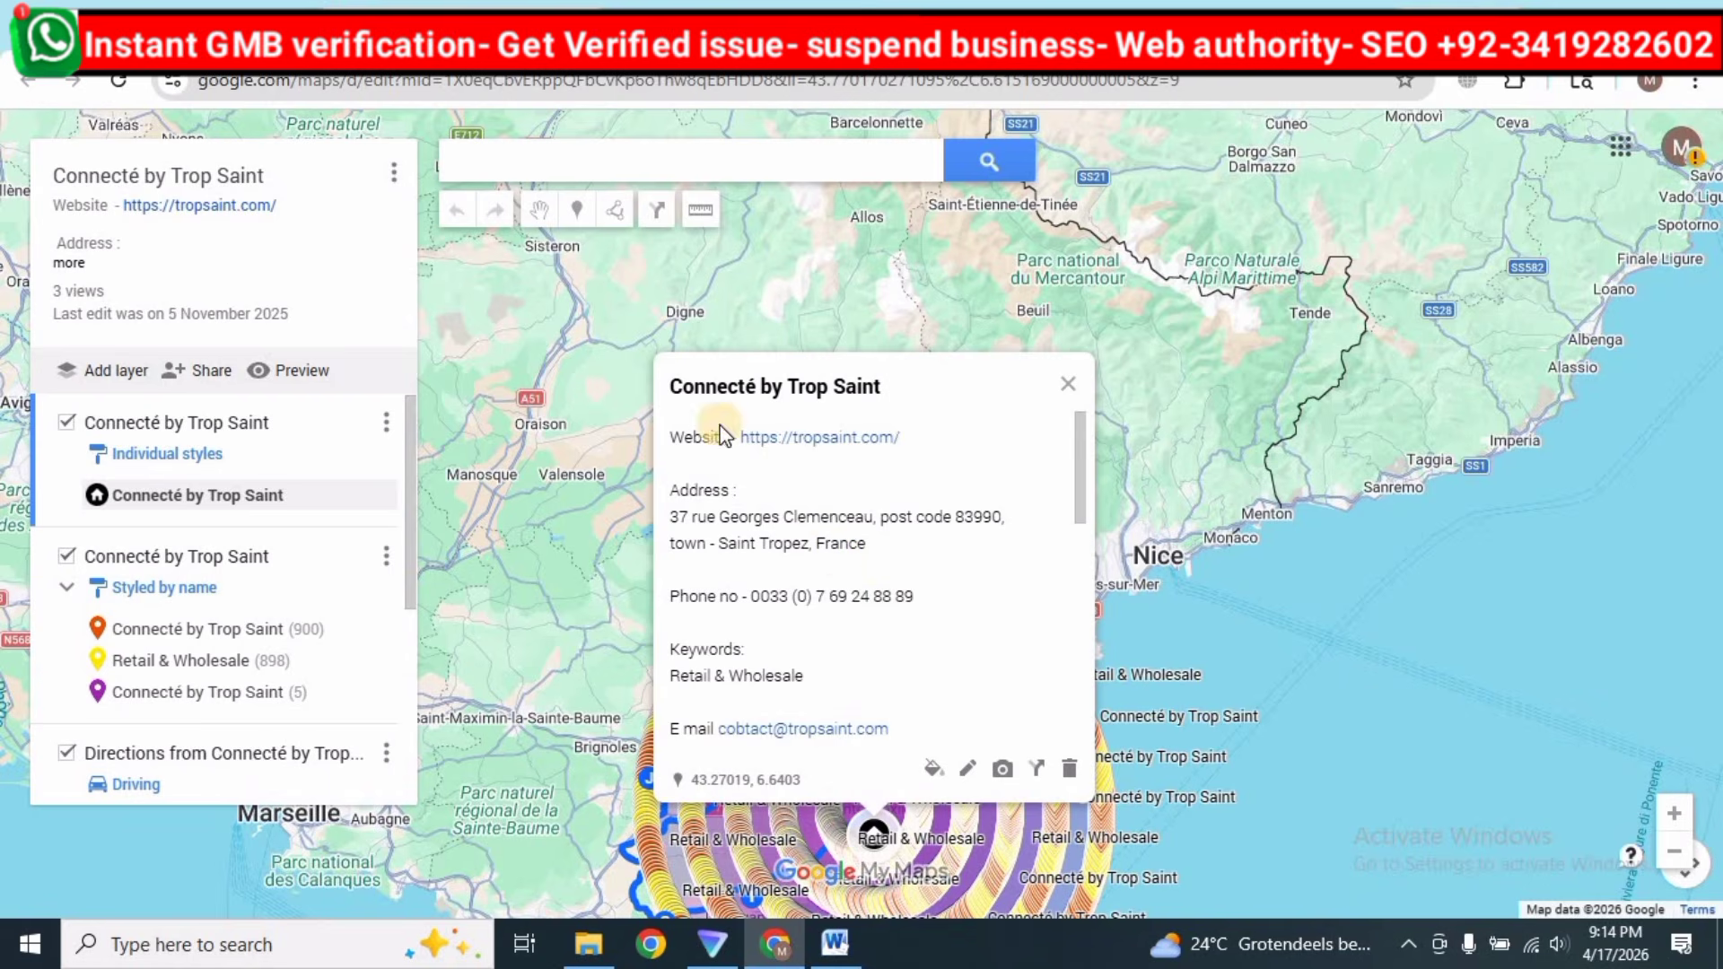
scroll(730, 539, down, 8)
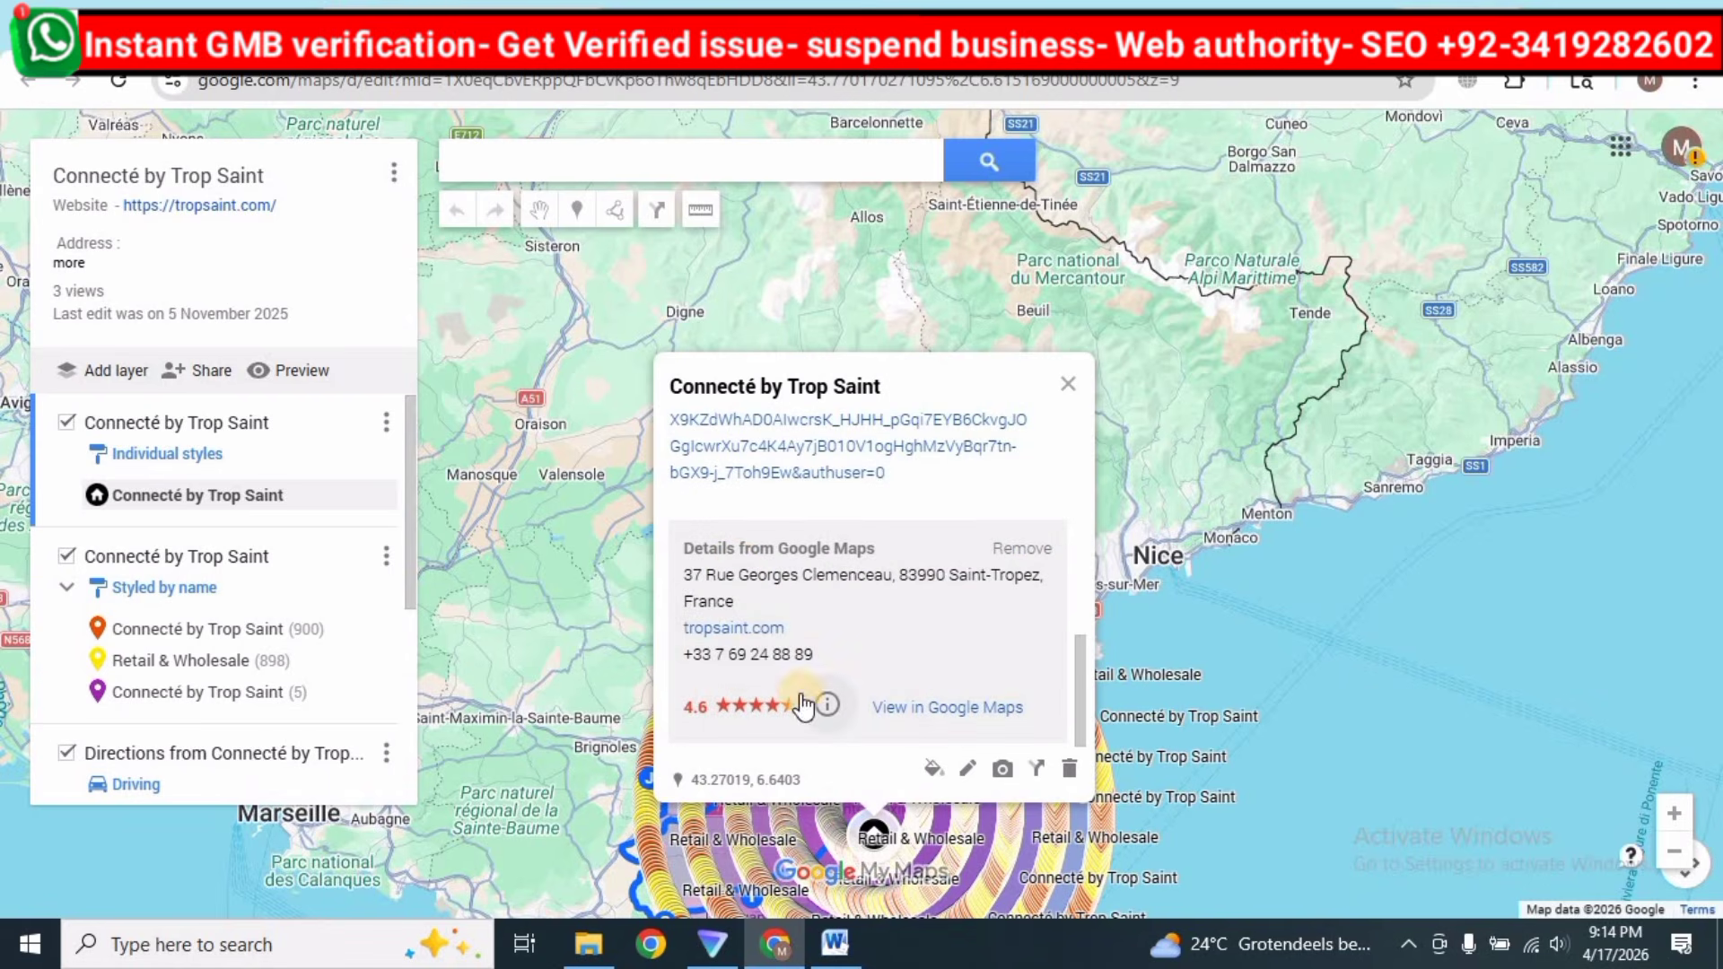
click(685, 658)
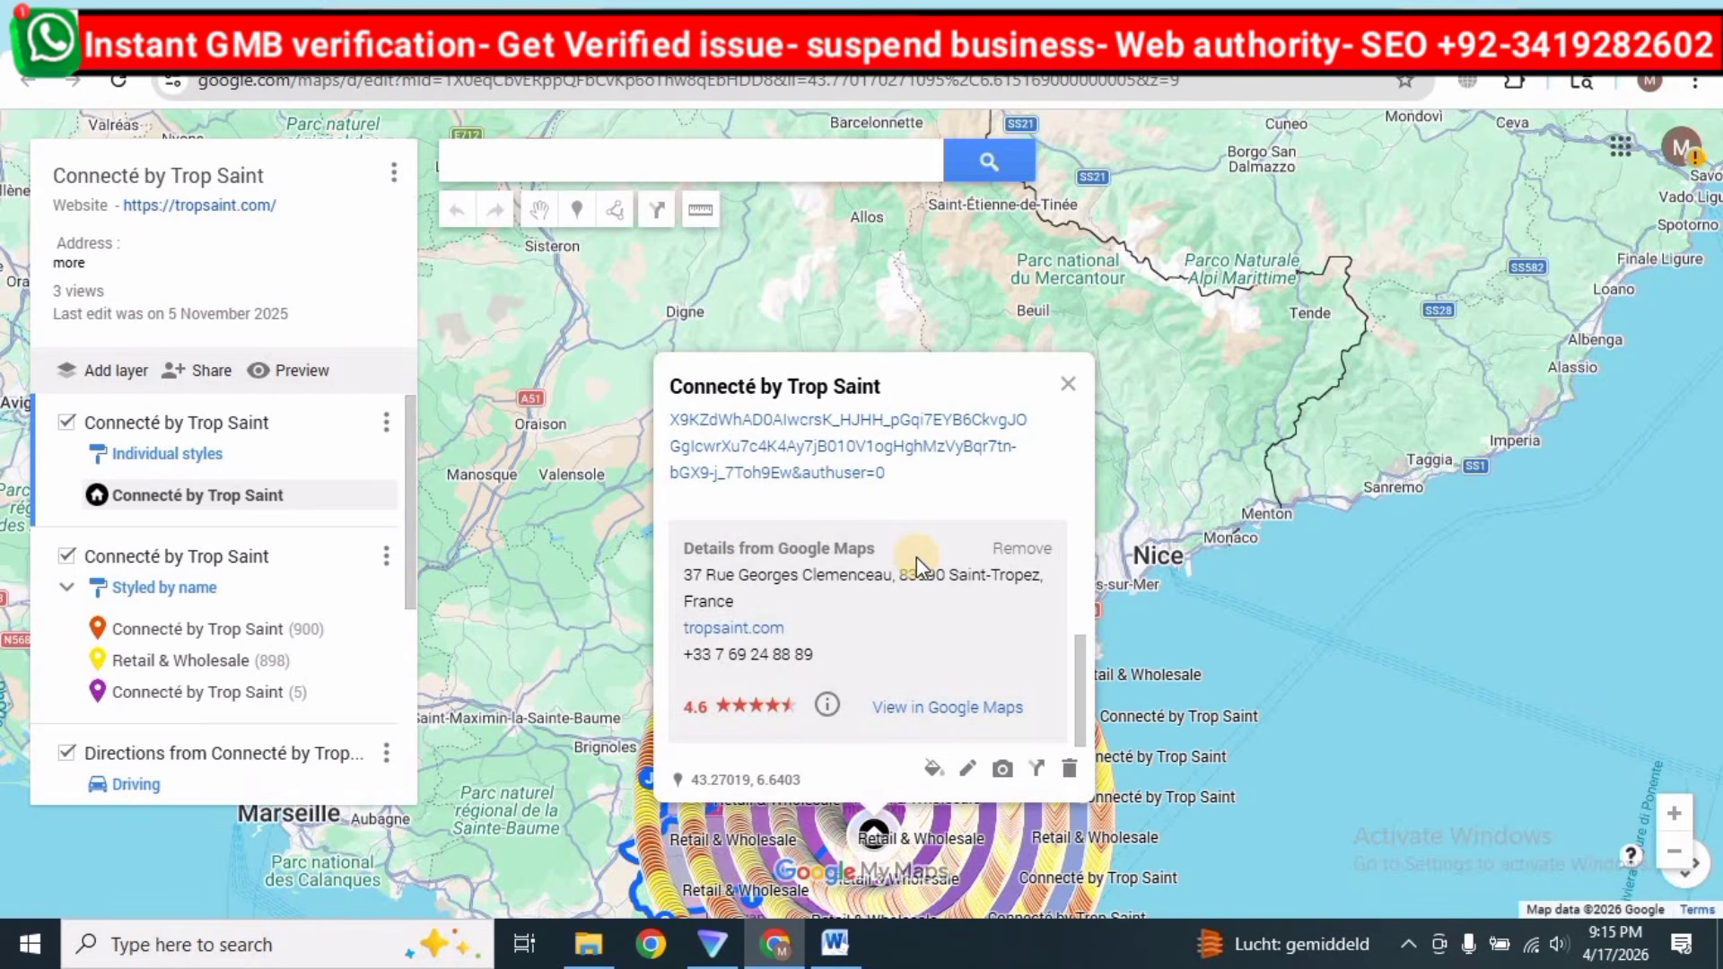
double_click(709, 601)
drag(813, 631, 850, 666)
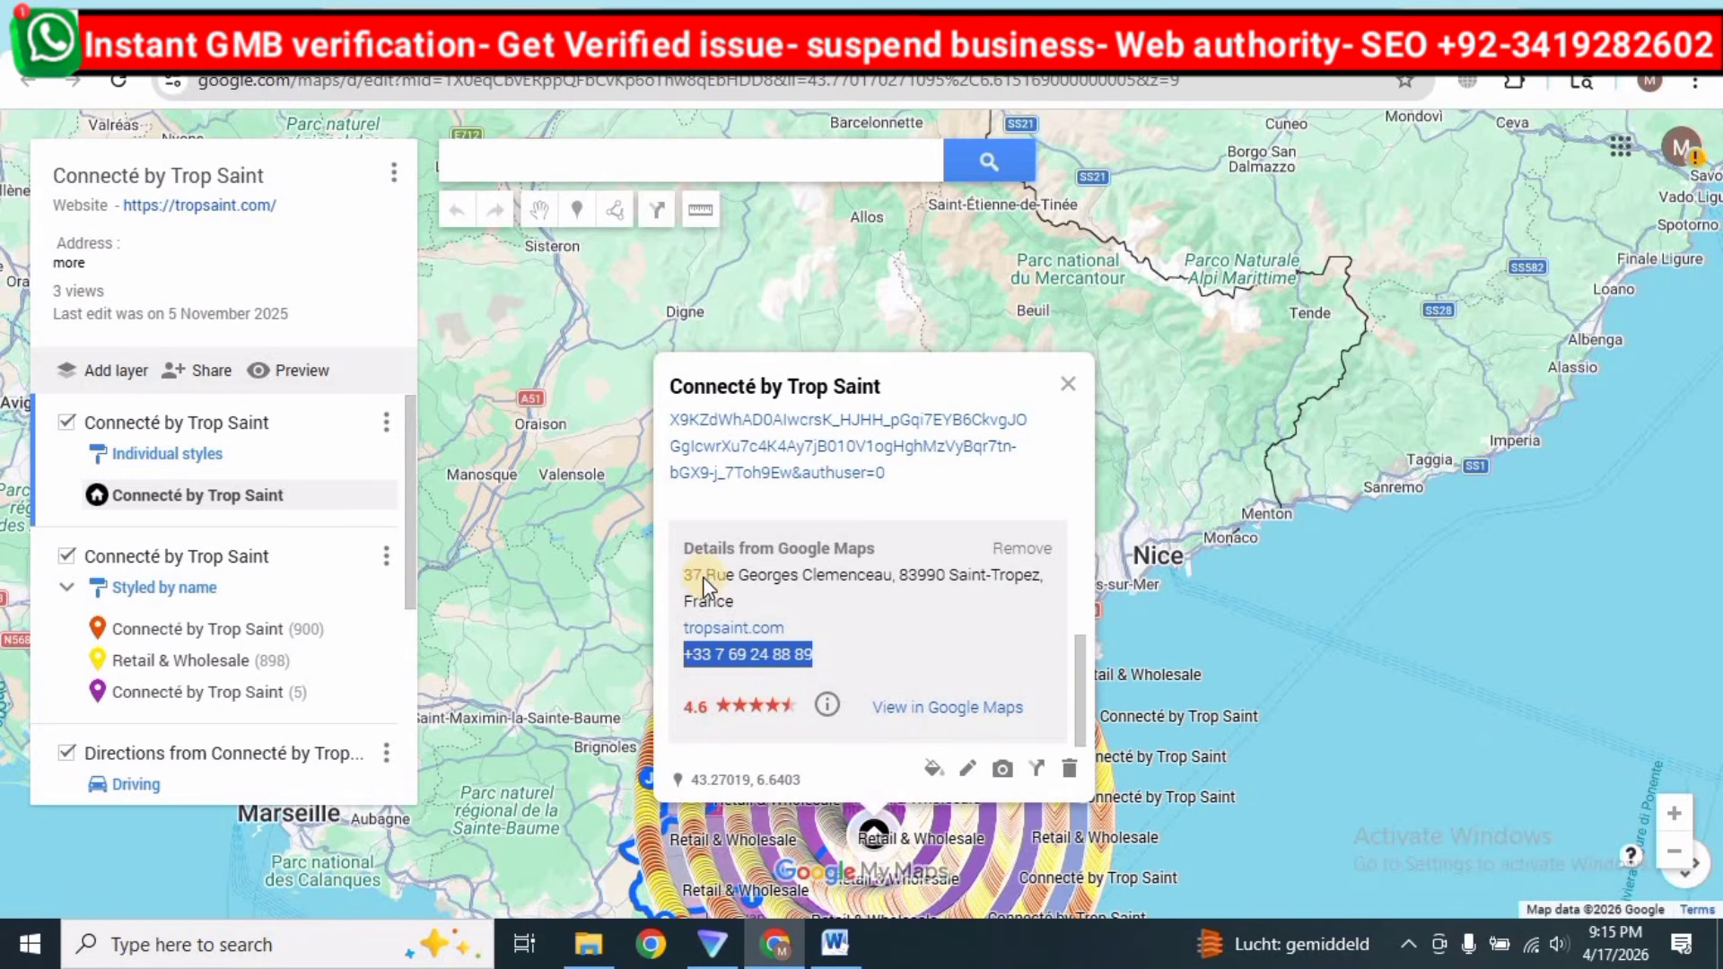
drag(682, 544, 758, 596)
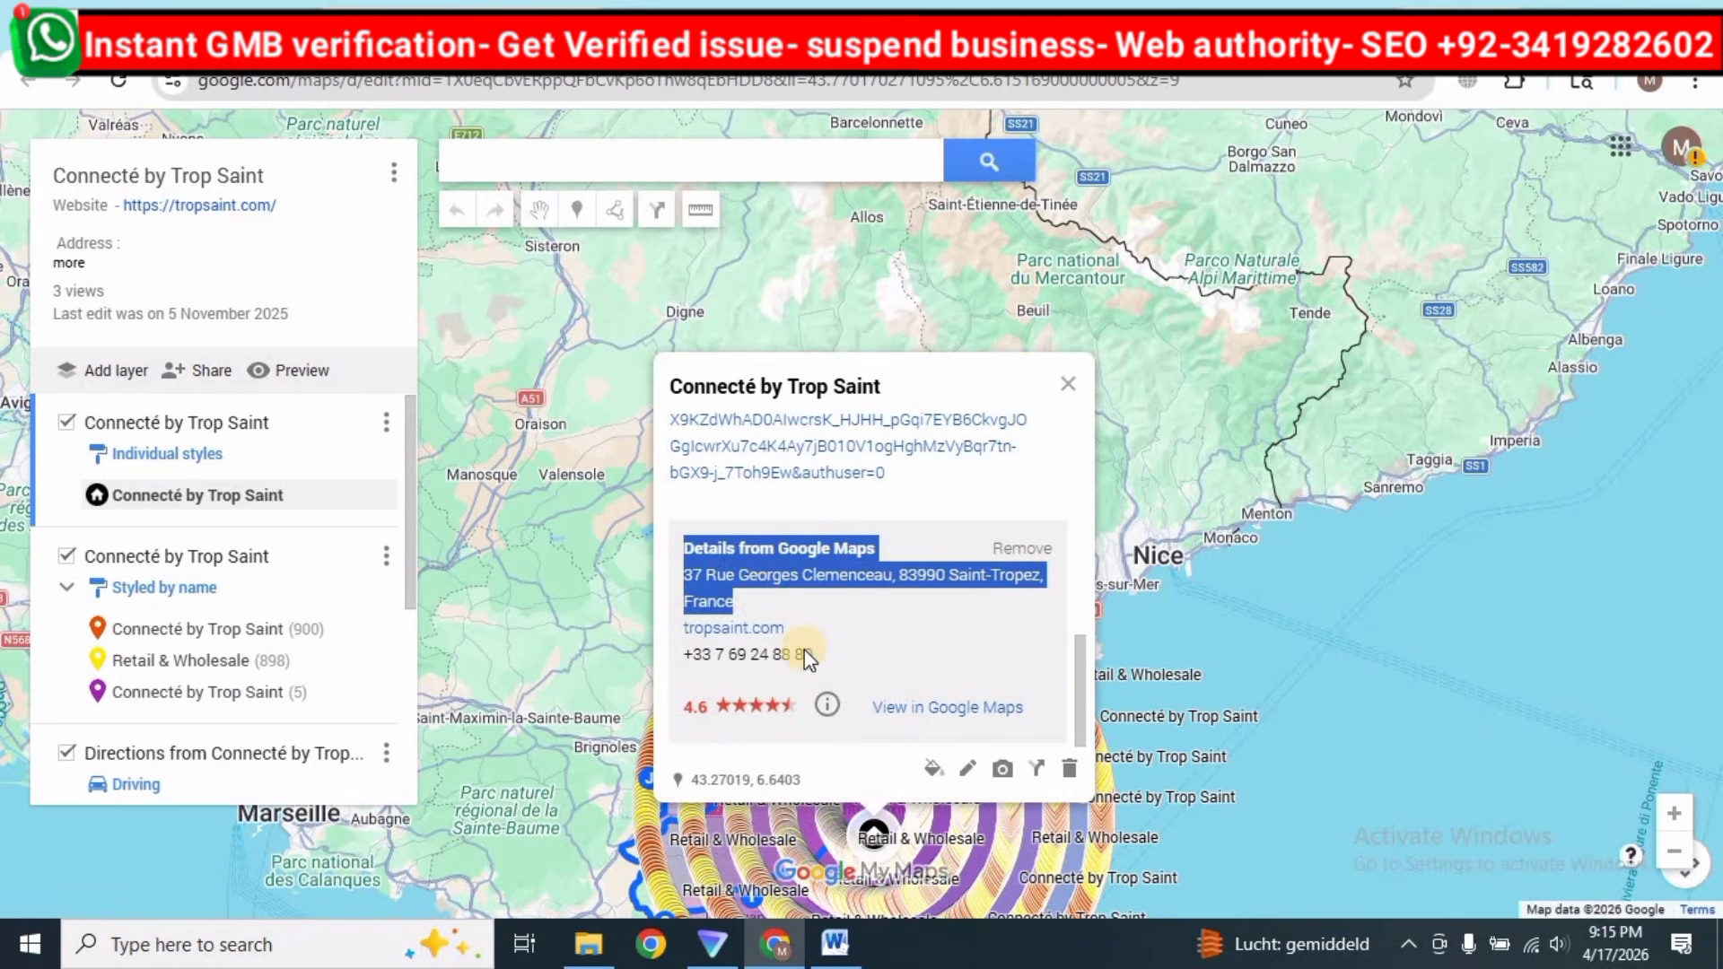
click(750, 671)
triple_click(689, 657)
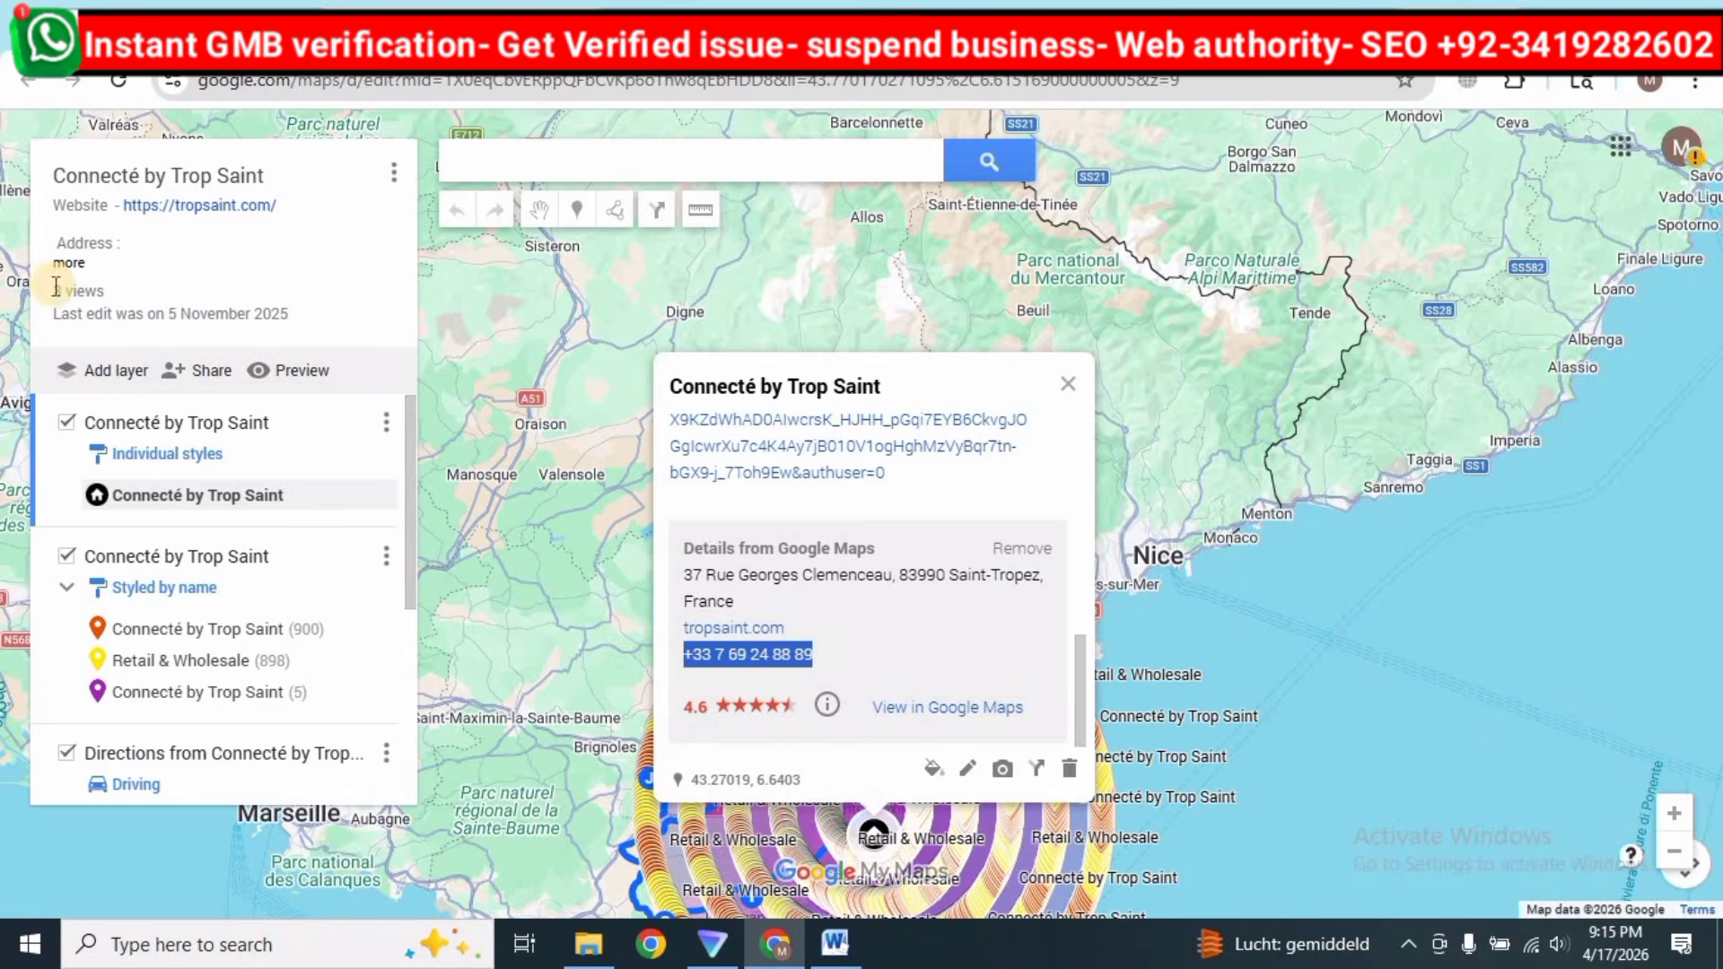
Check the sample map's view count, close the marker details and inspect the rings of pins around the business.
drag(53, 289, 102, 283)
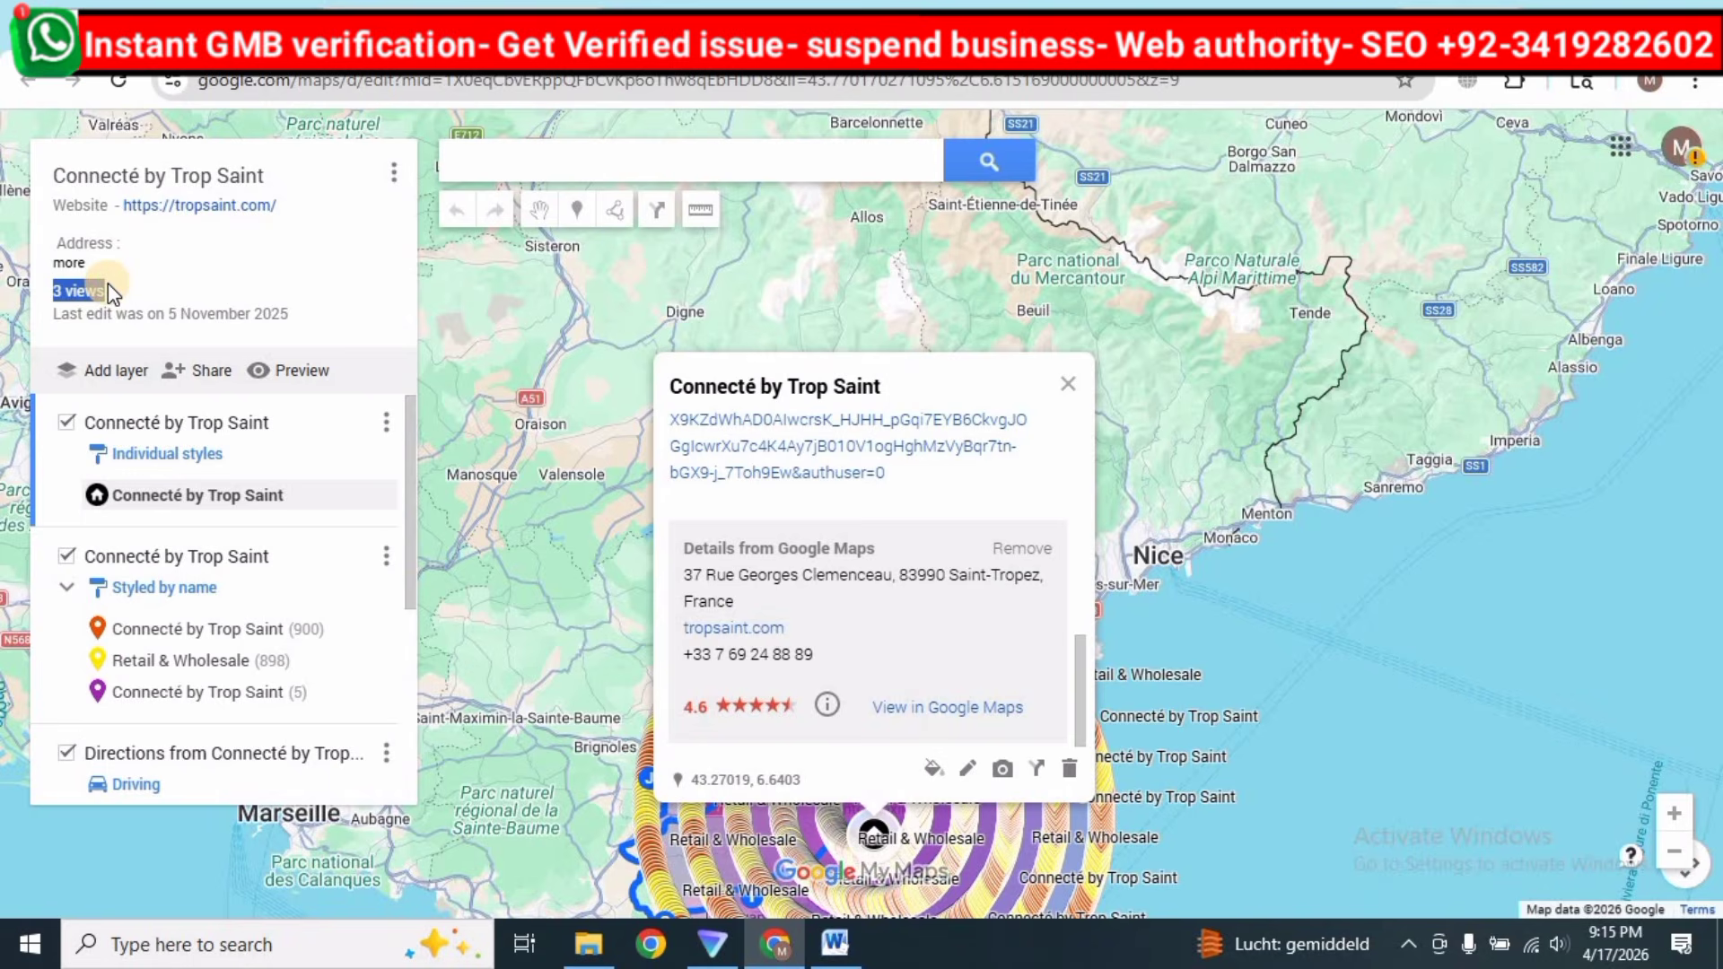
click(179, 274)
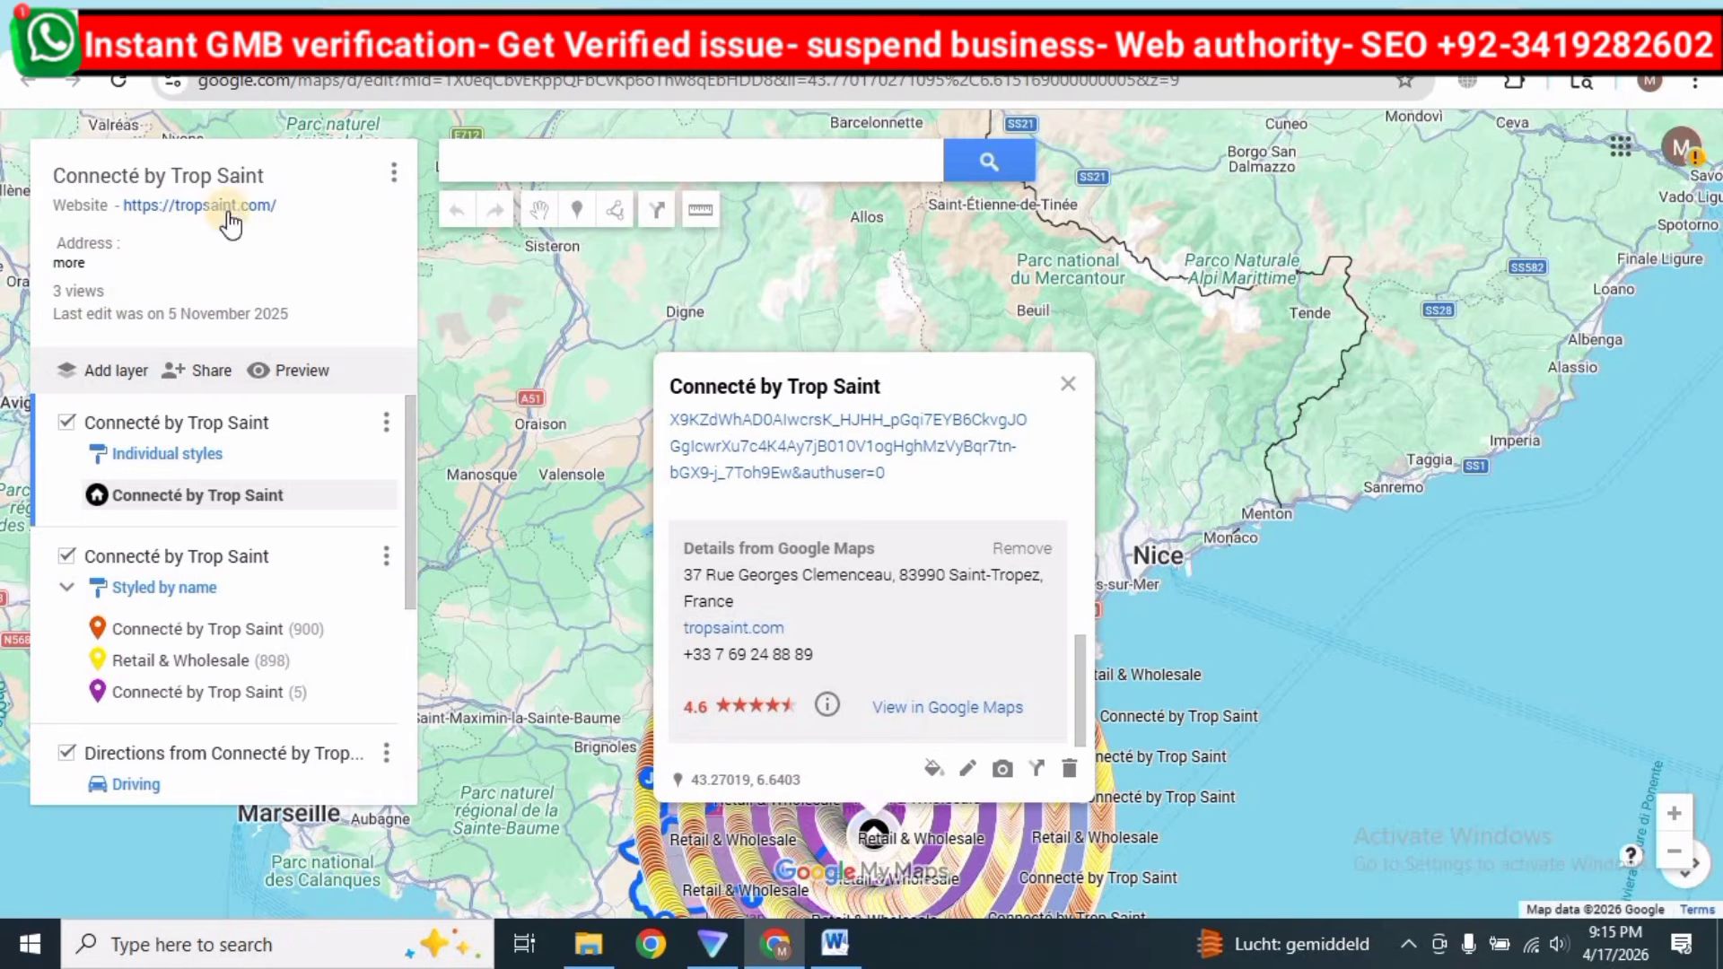
click(184, 3)
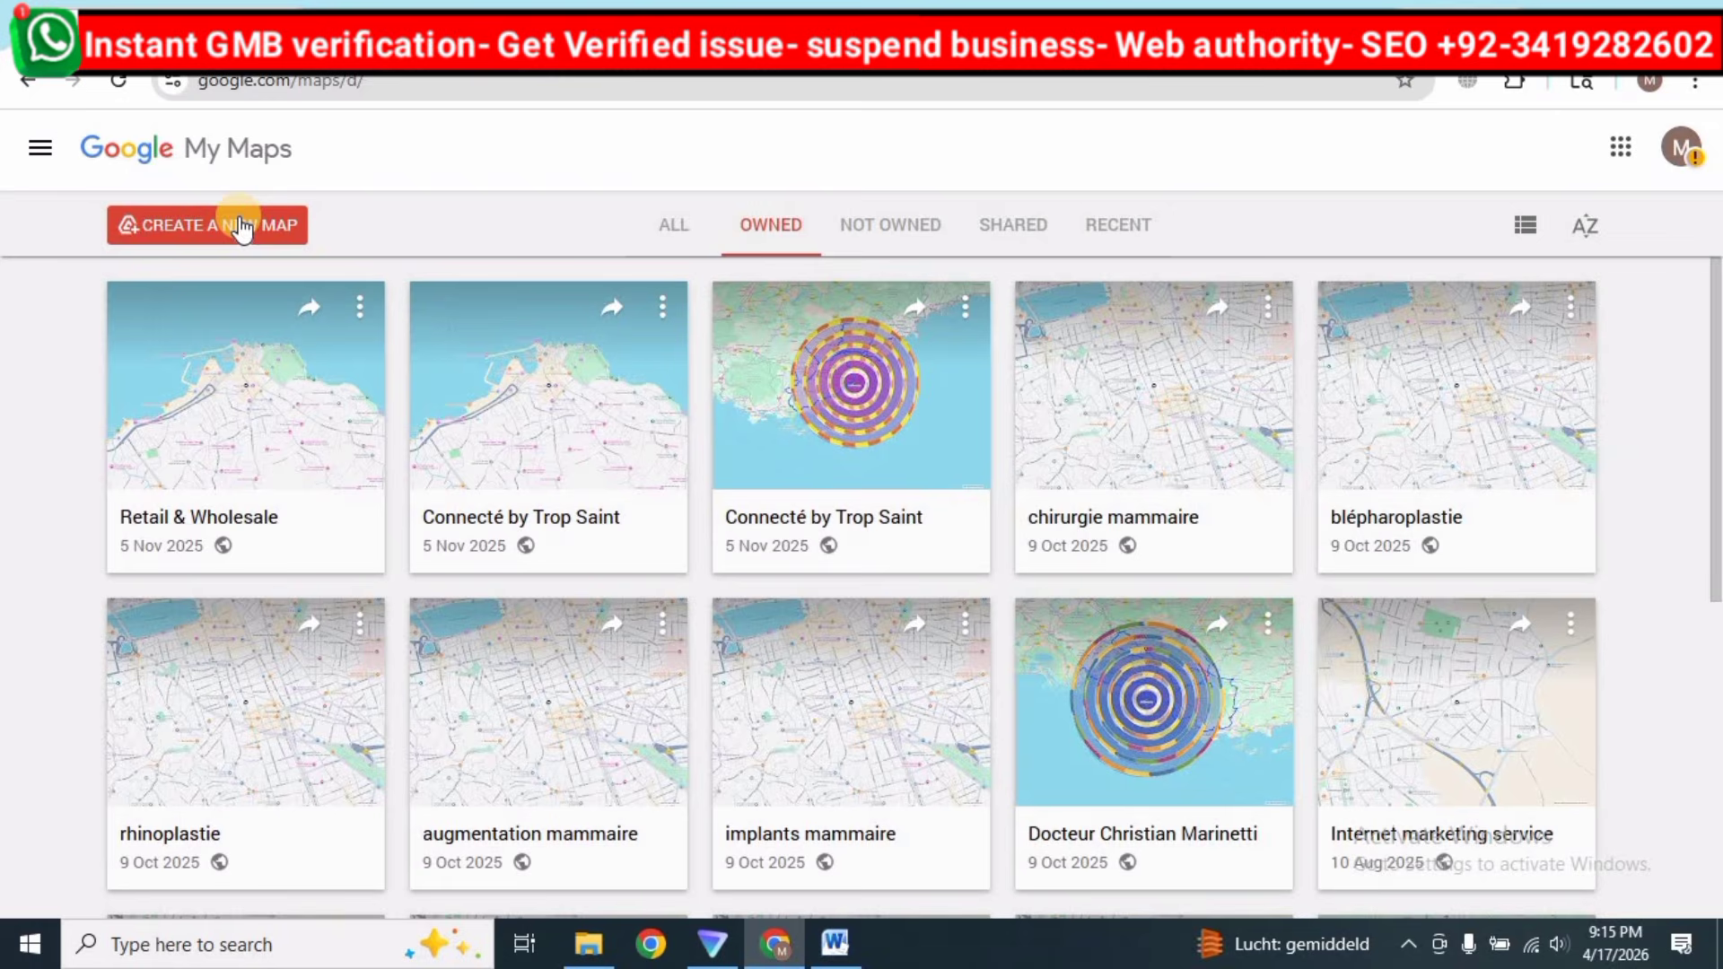
click(413, 3)
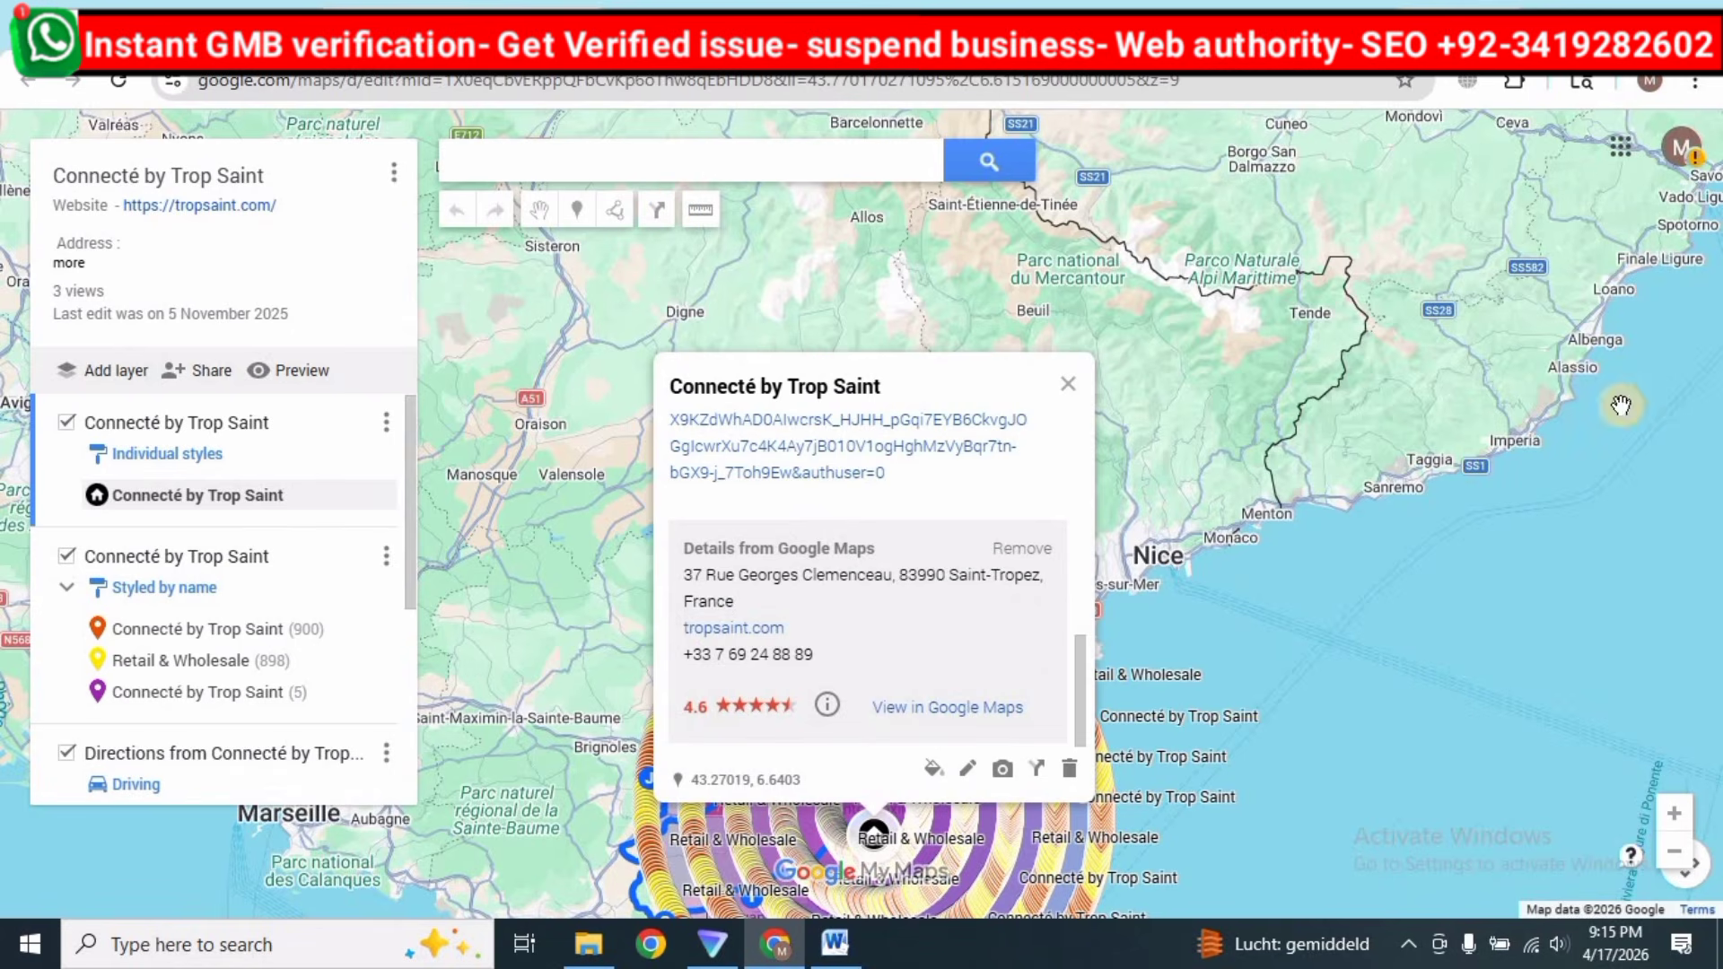
click(1418, 598)
drag(1315, 601, 1256, 303)
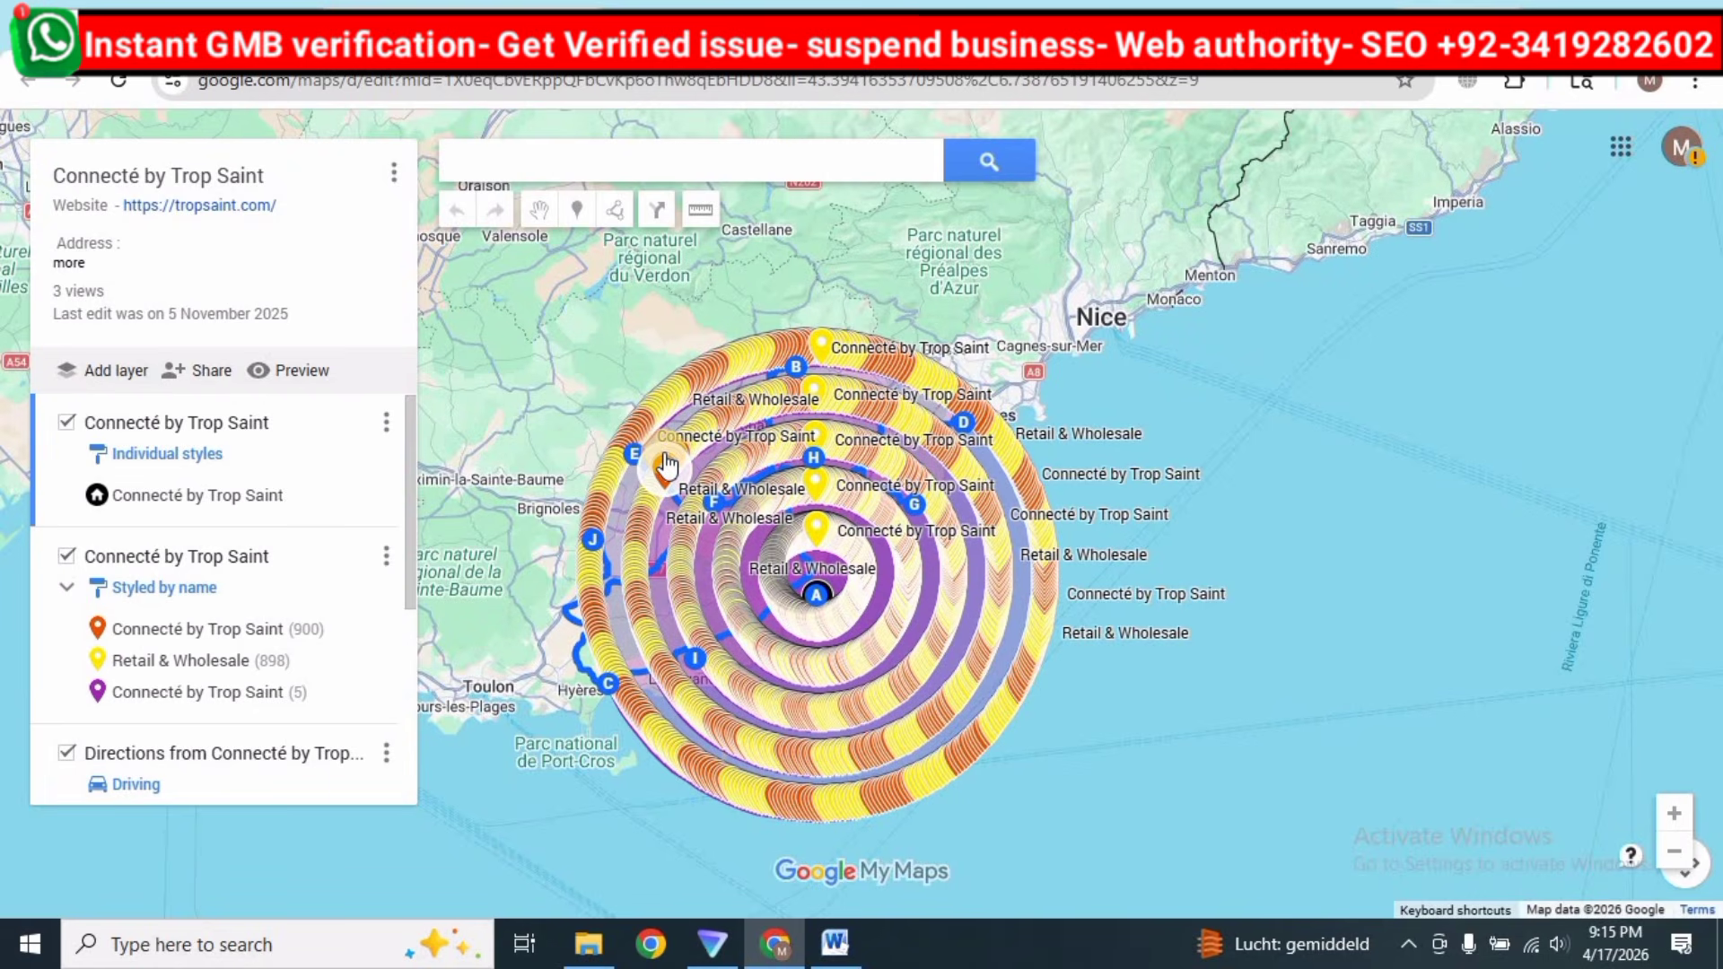
Return to the owned maps list and create a new map.
click(145, 5)
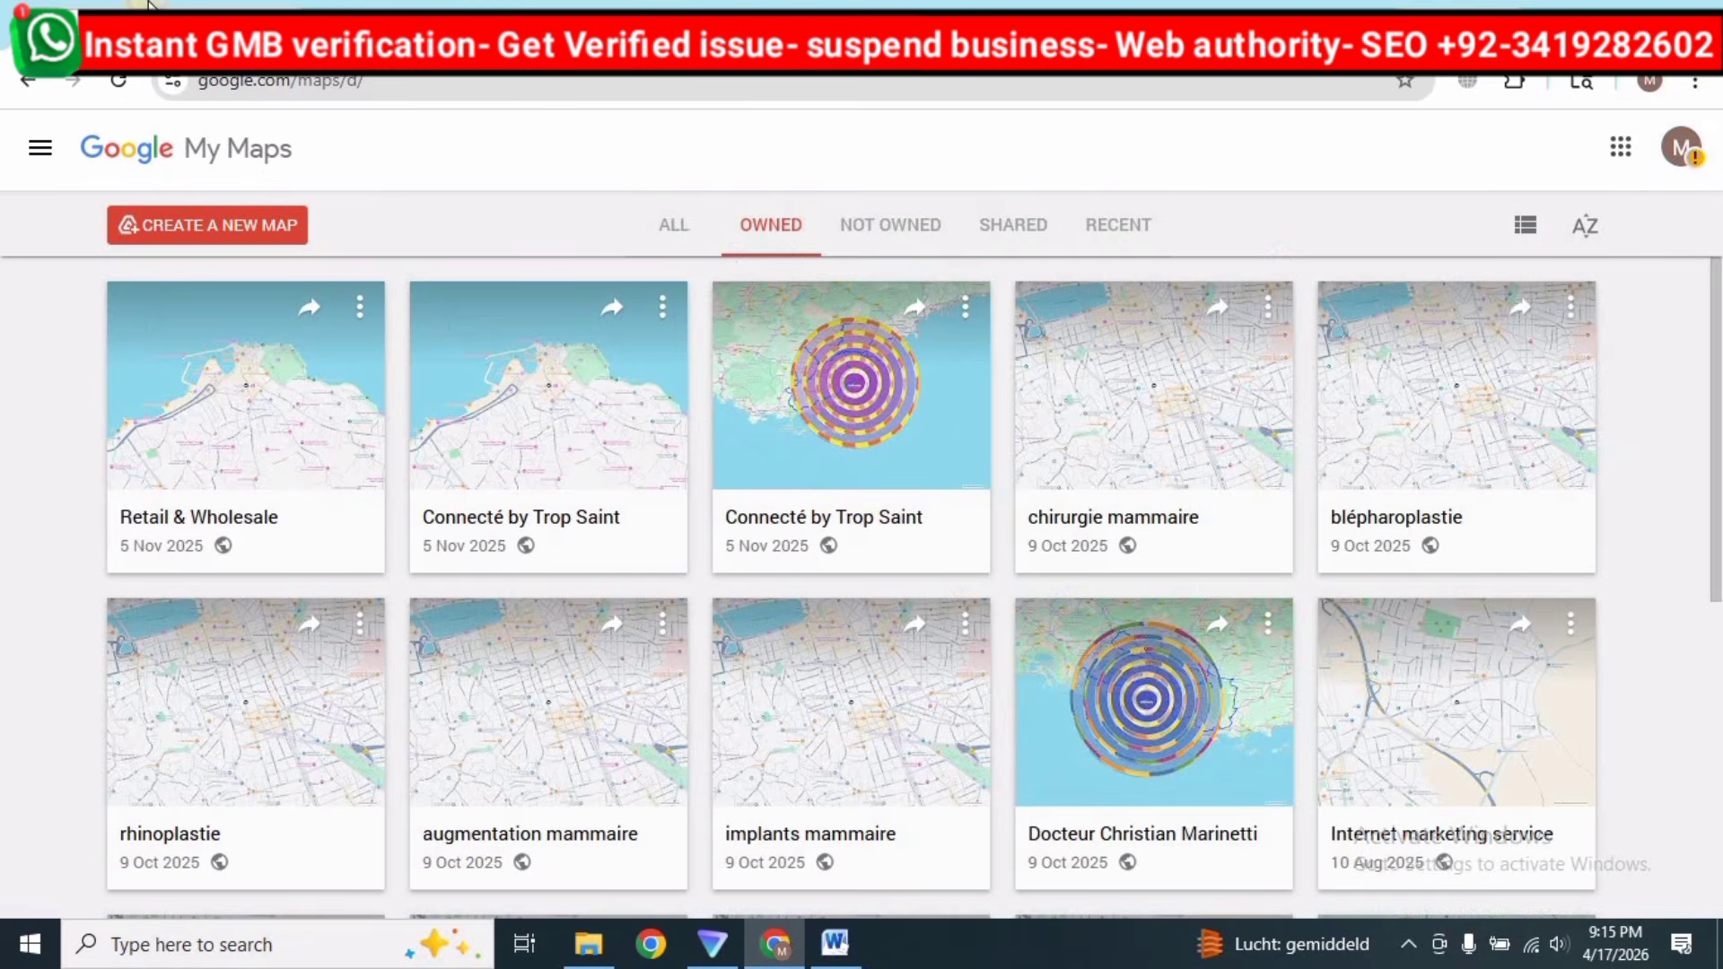
click(210, 238)
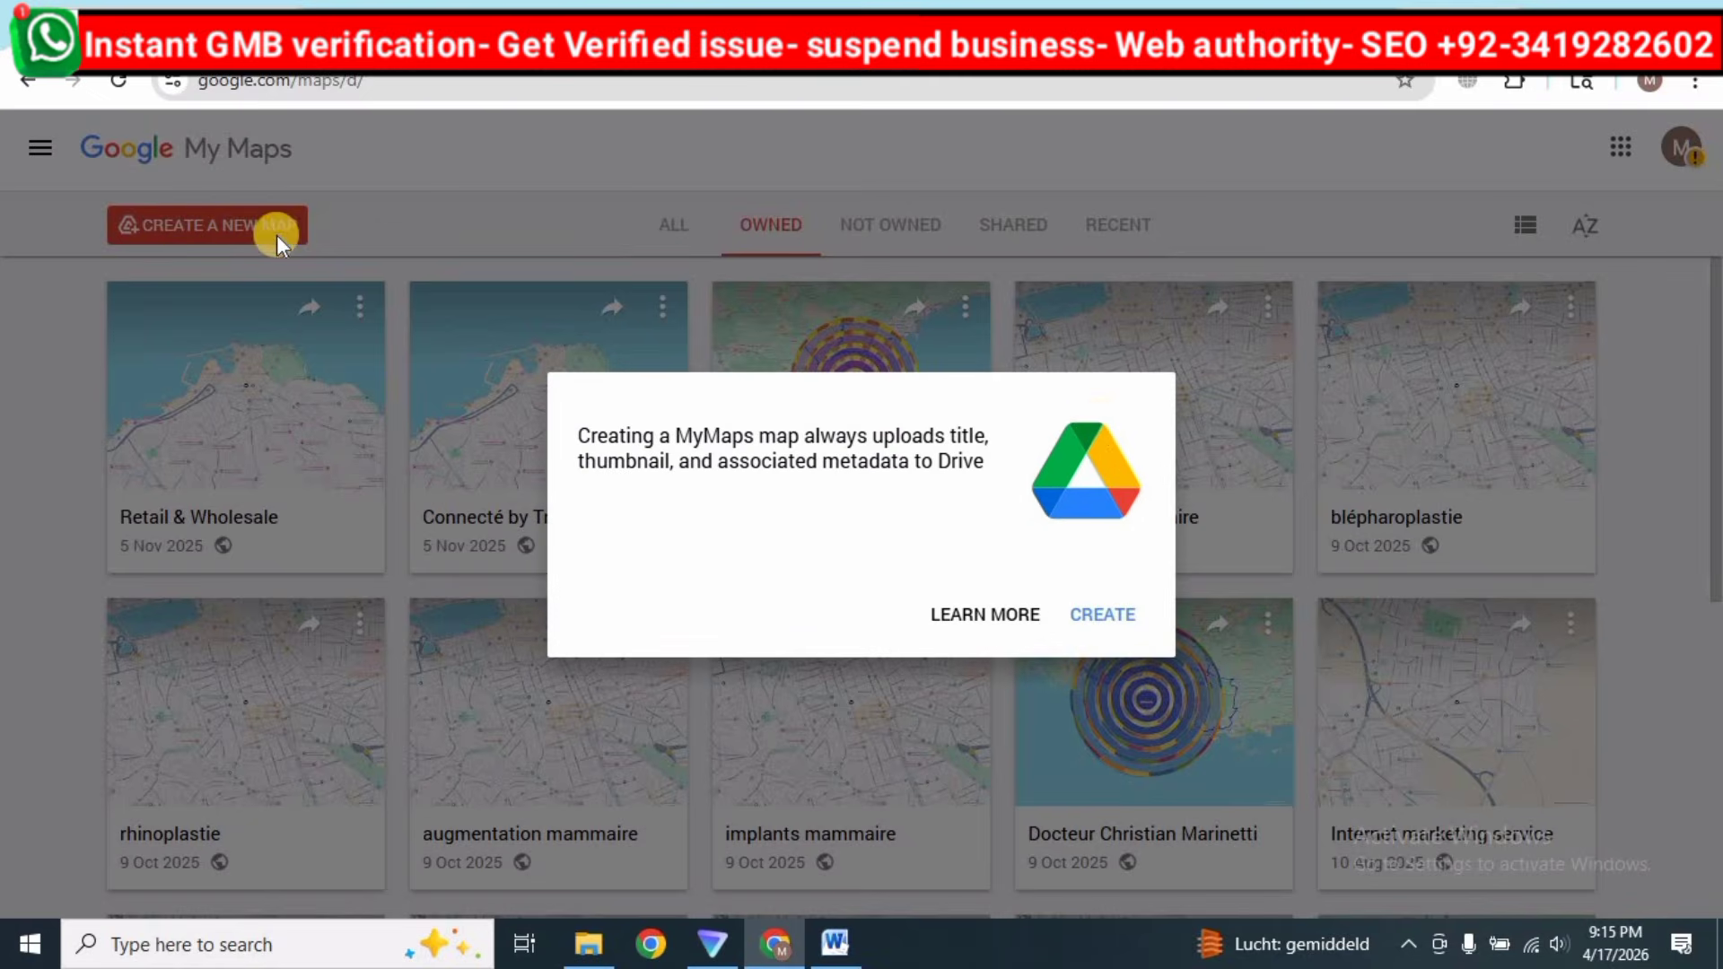
click(1109, 618)
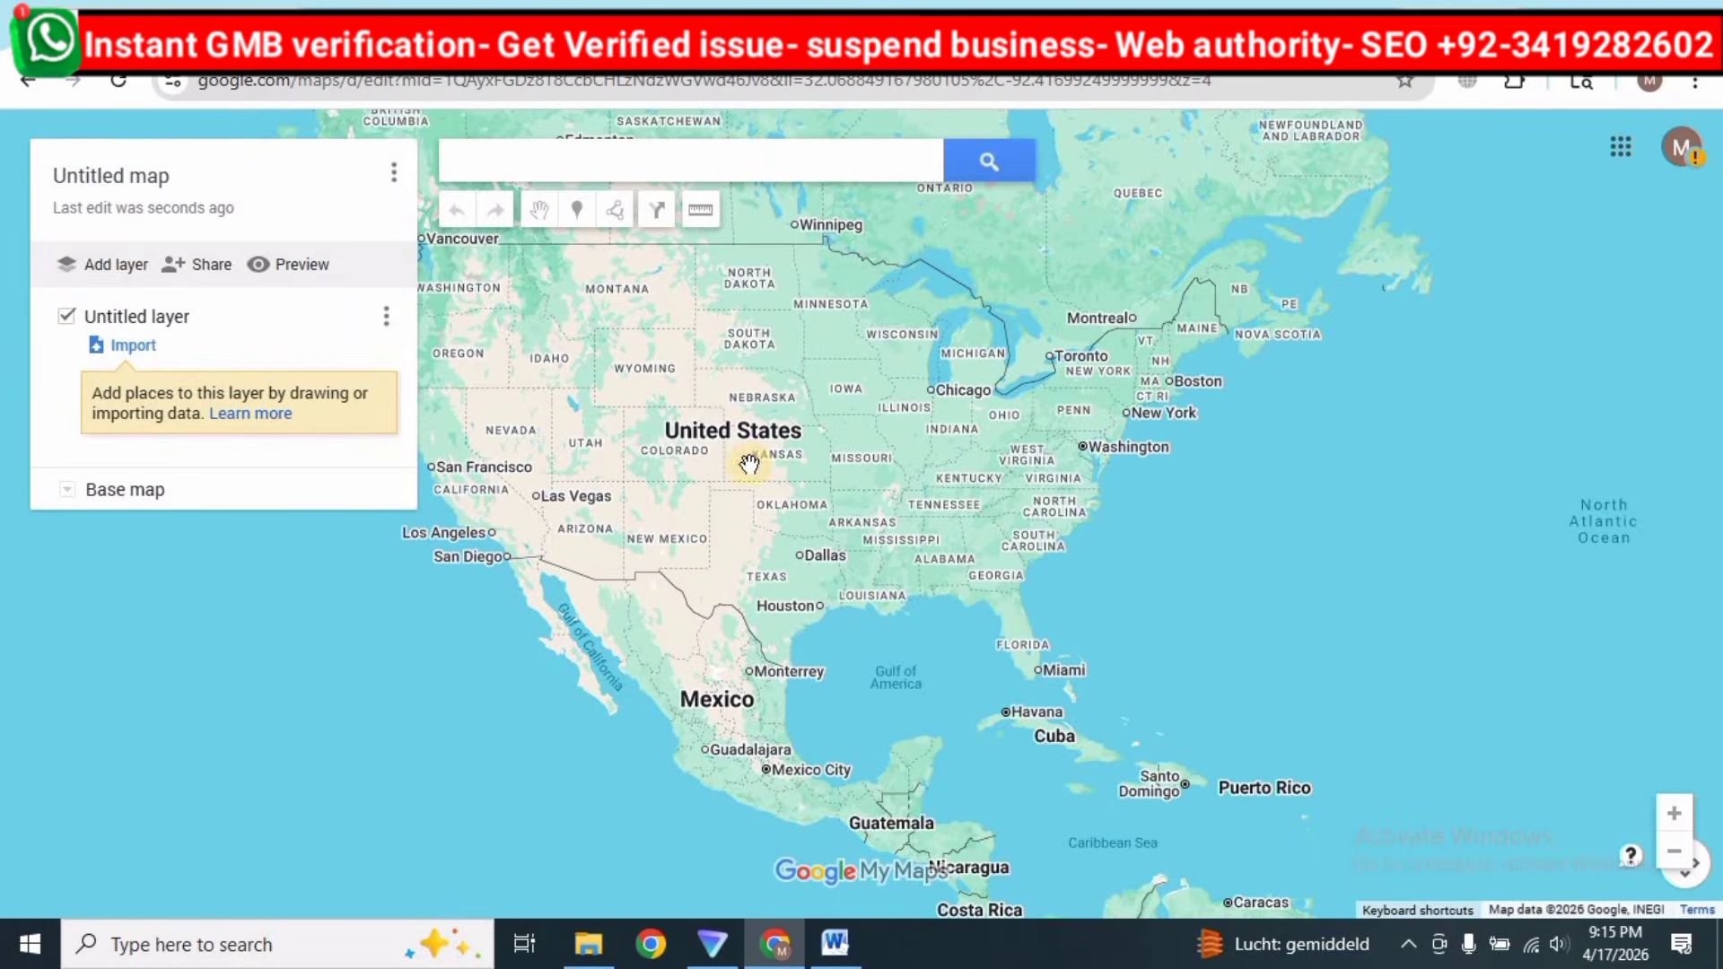
drag(640, 434, 706, 463)
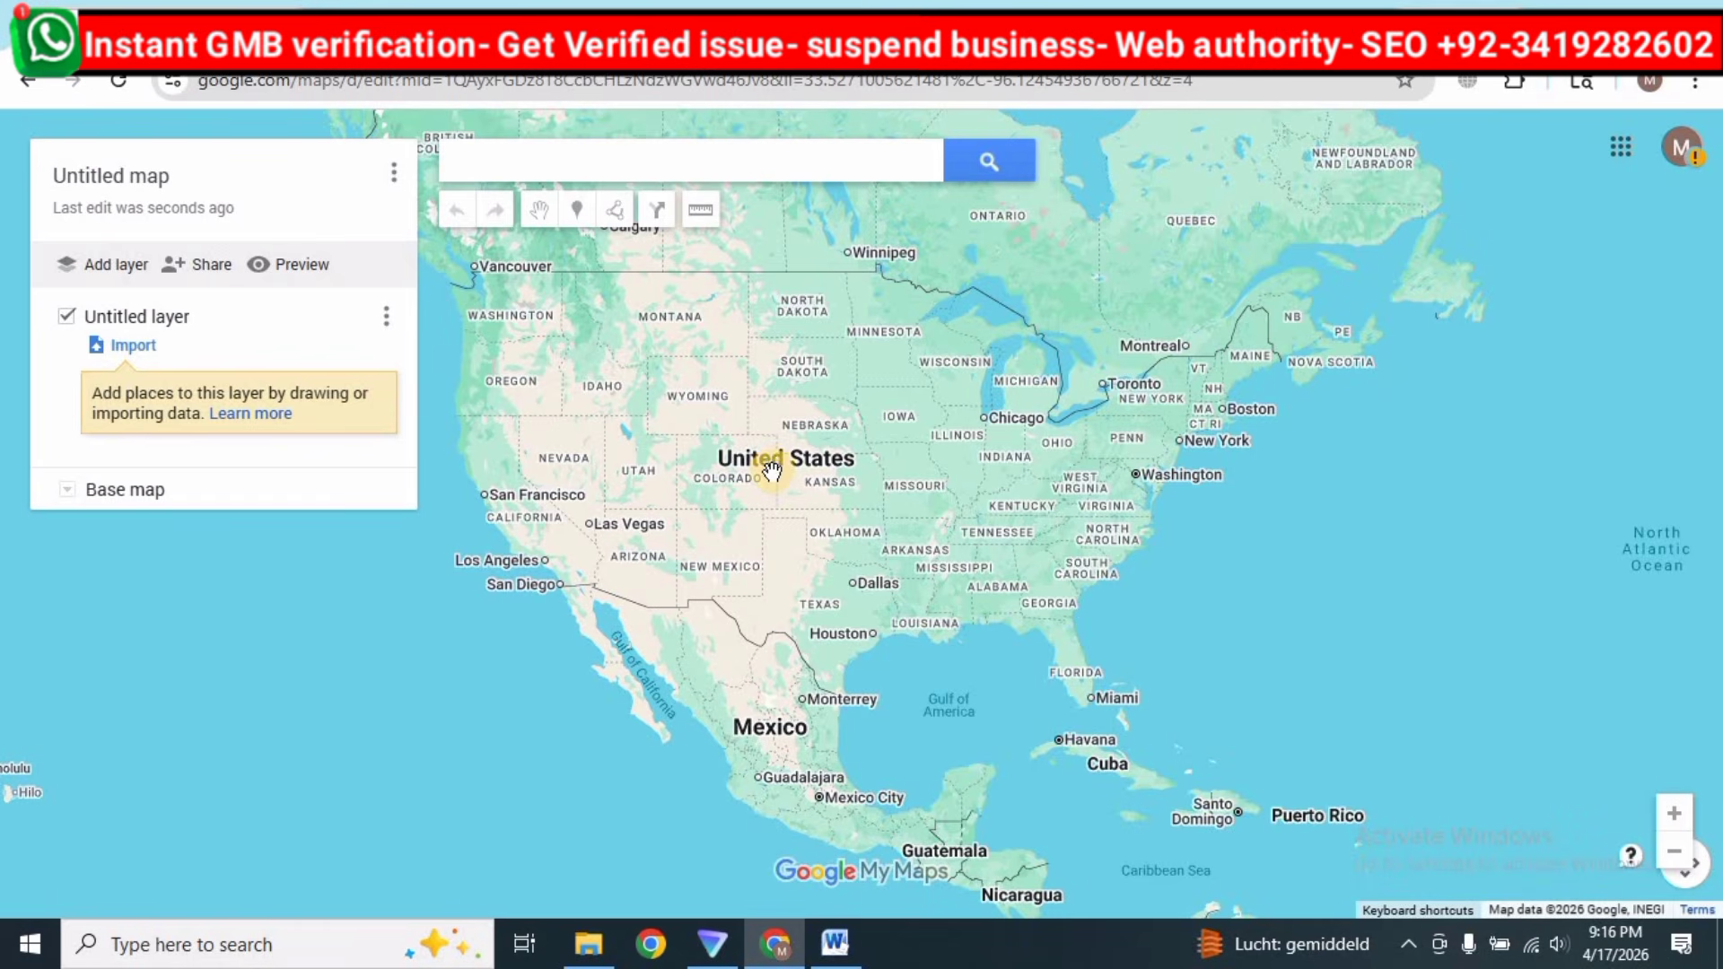
Switch to the Word document and go to the business name and address at its beginning.
click(835, 942)
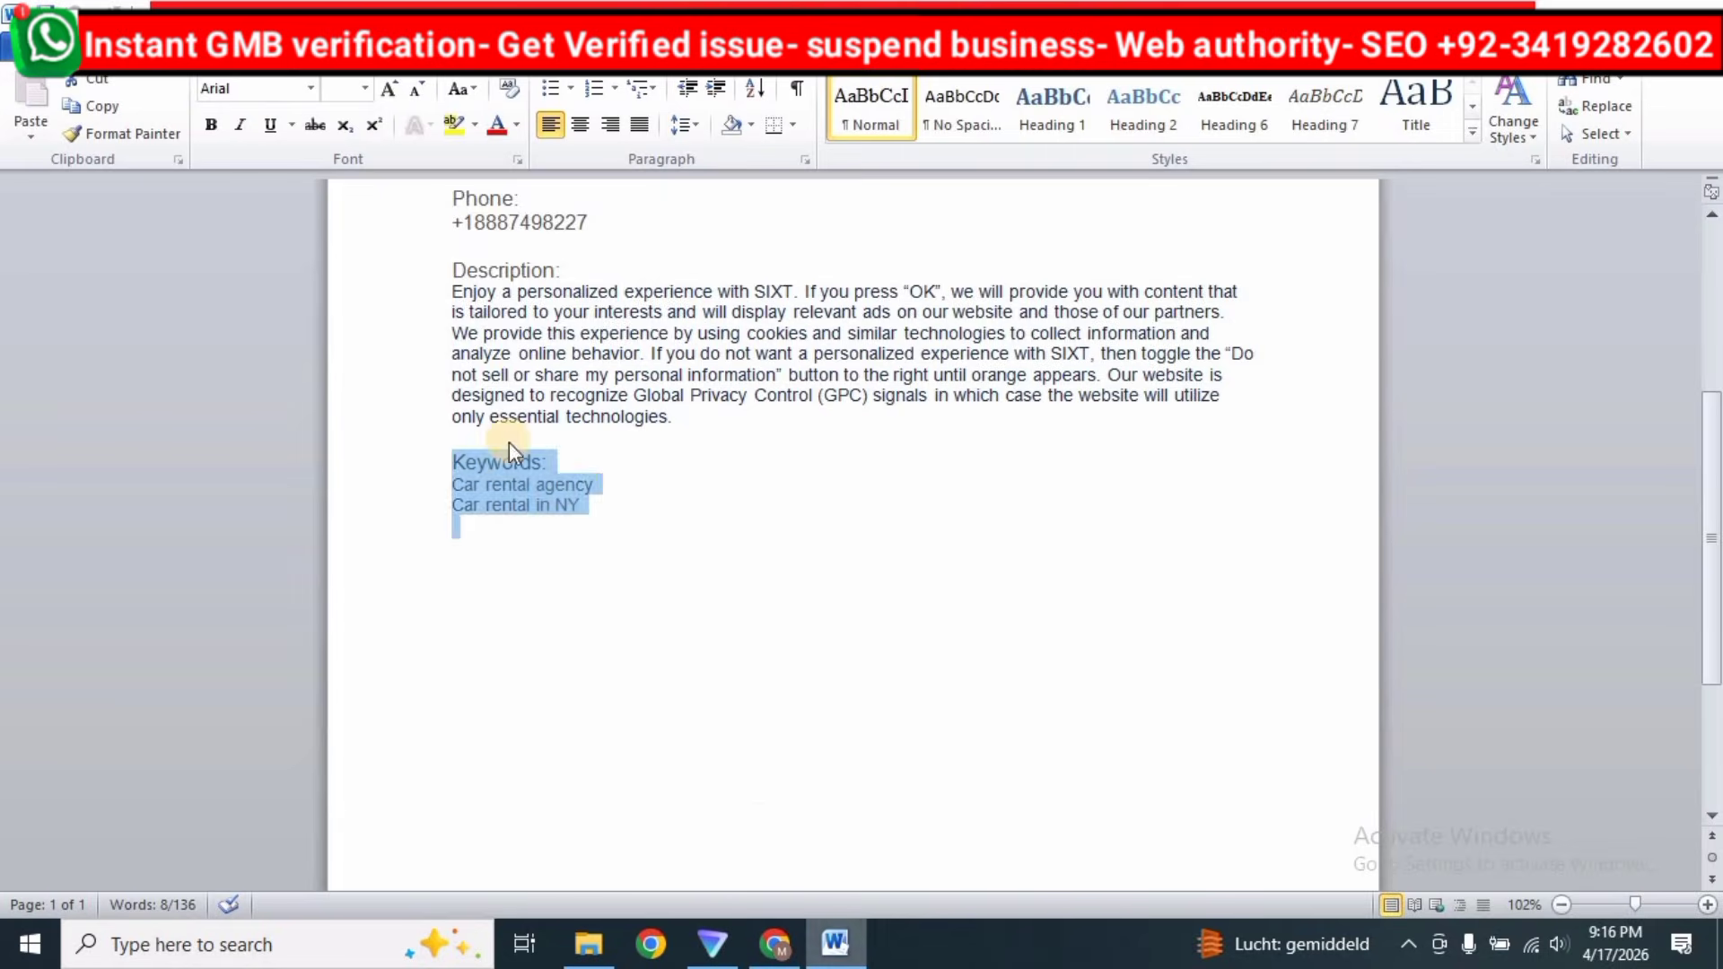
scroll(508, 452, up, 8)
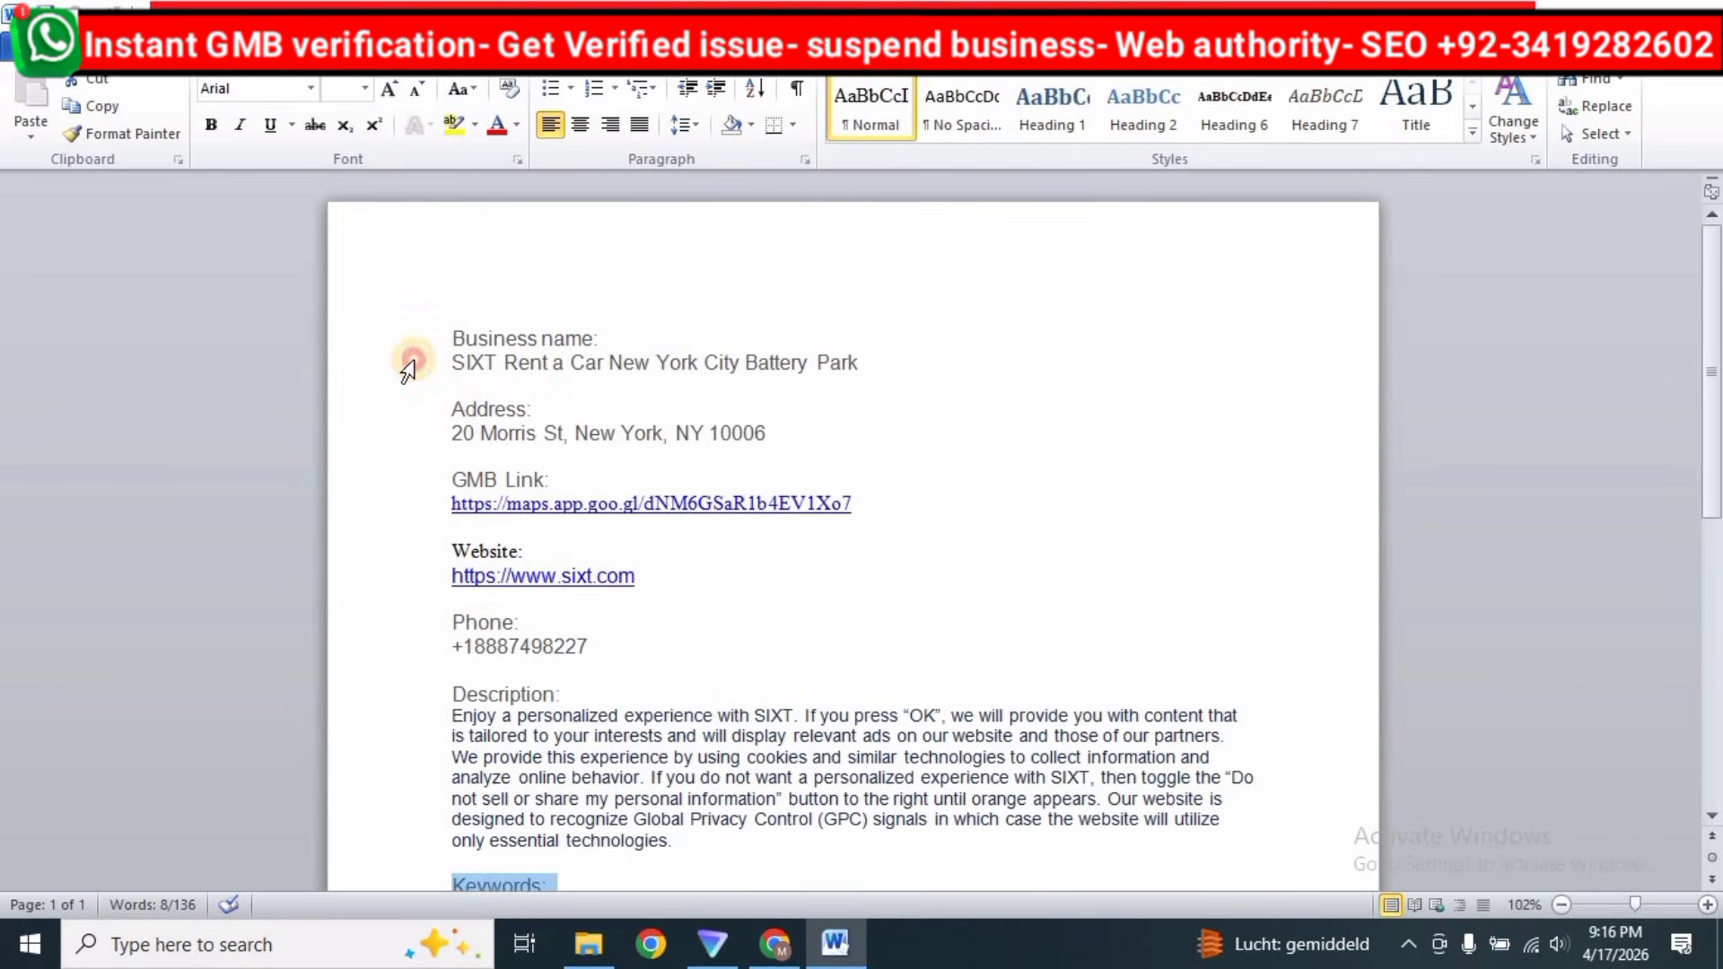
click(403, 363)
click(417, 436)
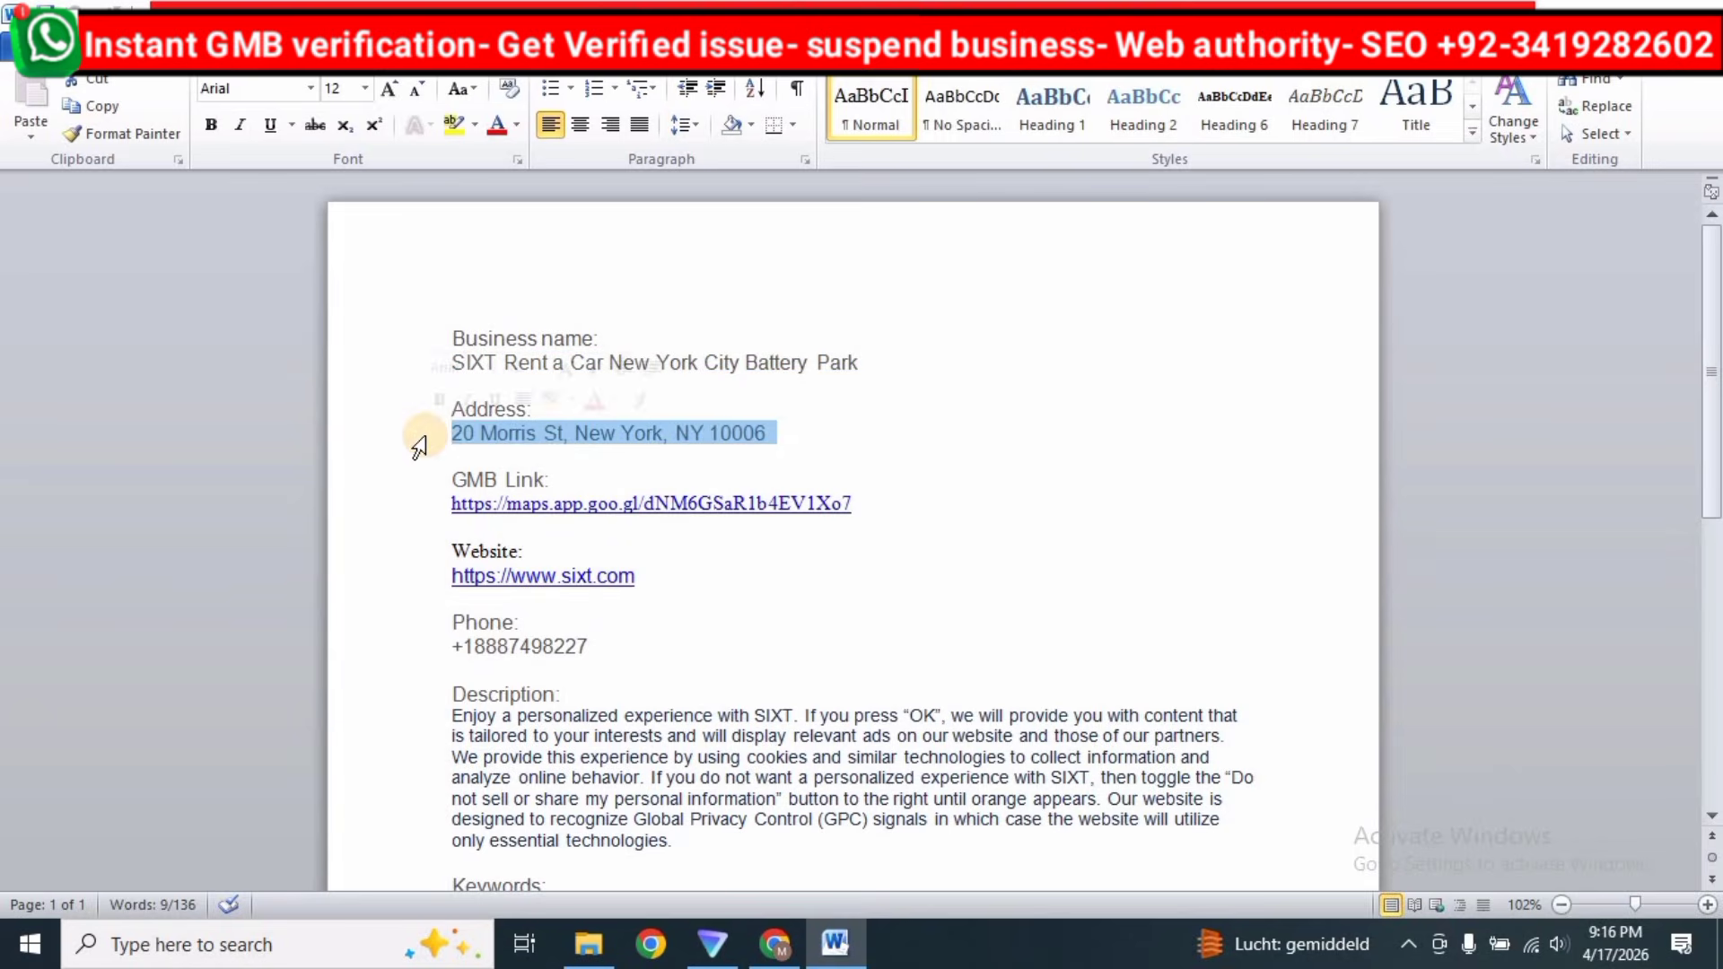
text(c)
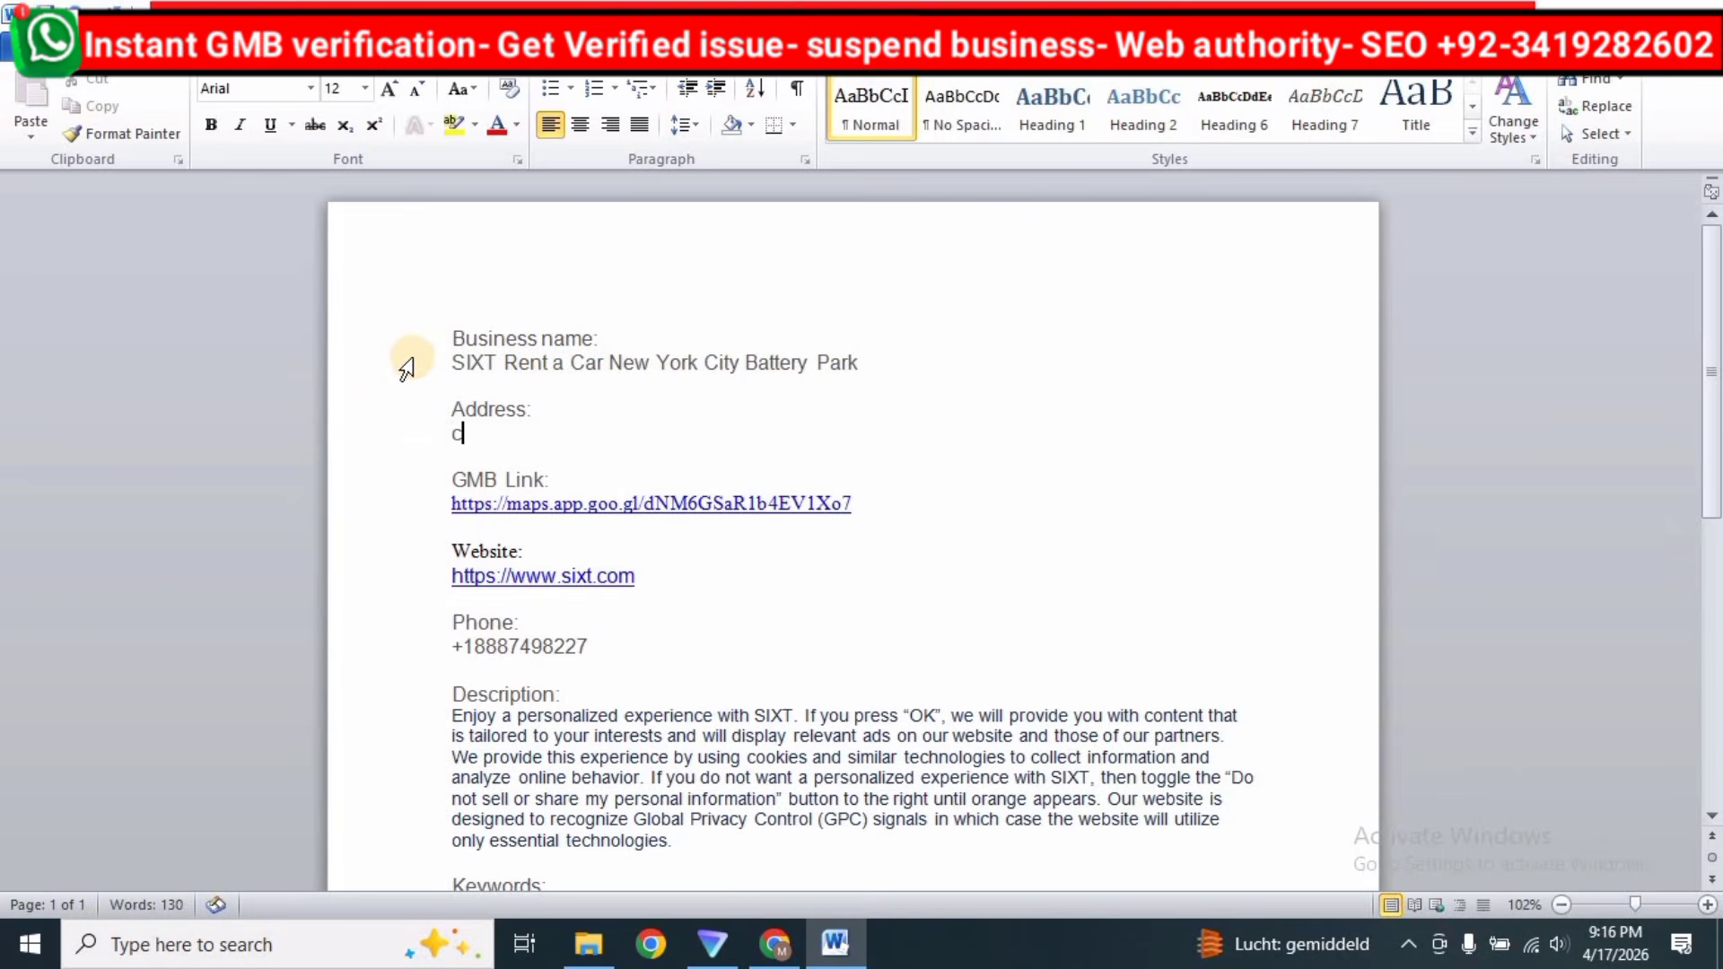
key(ctrl+z)
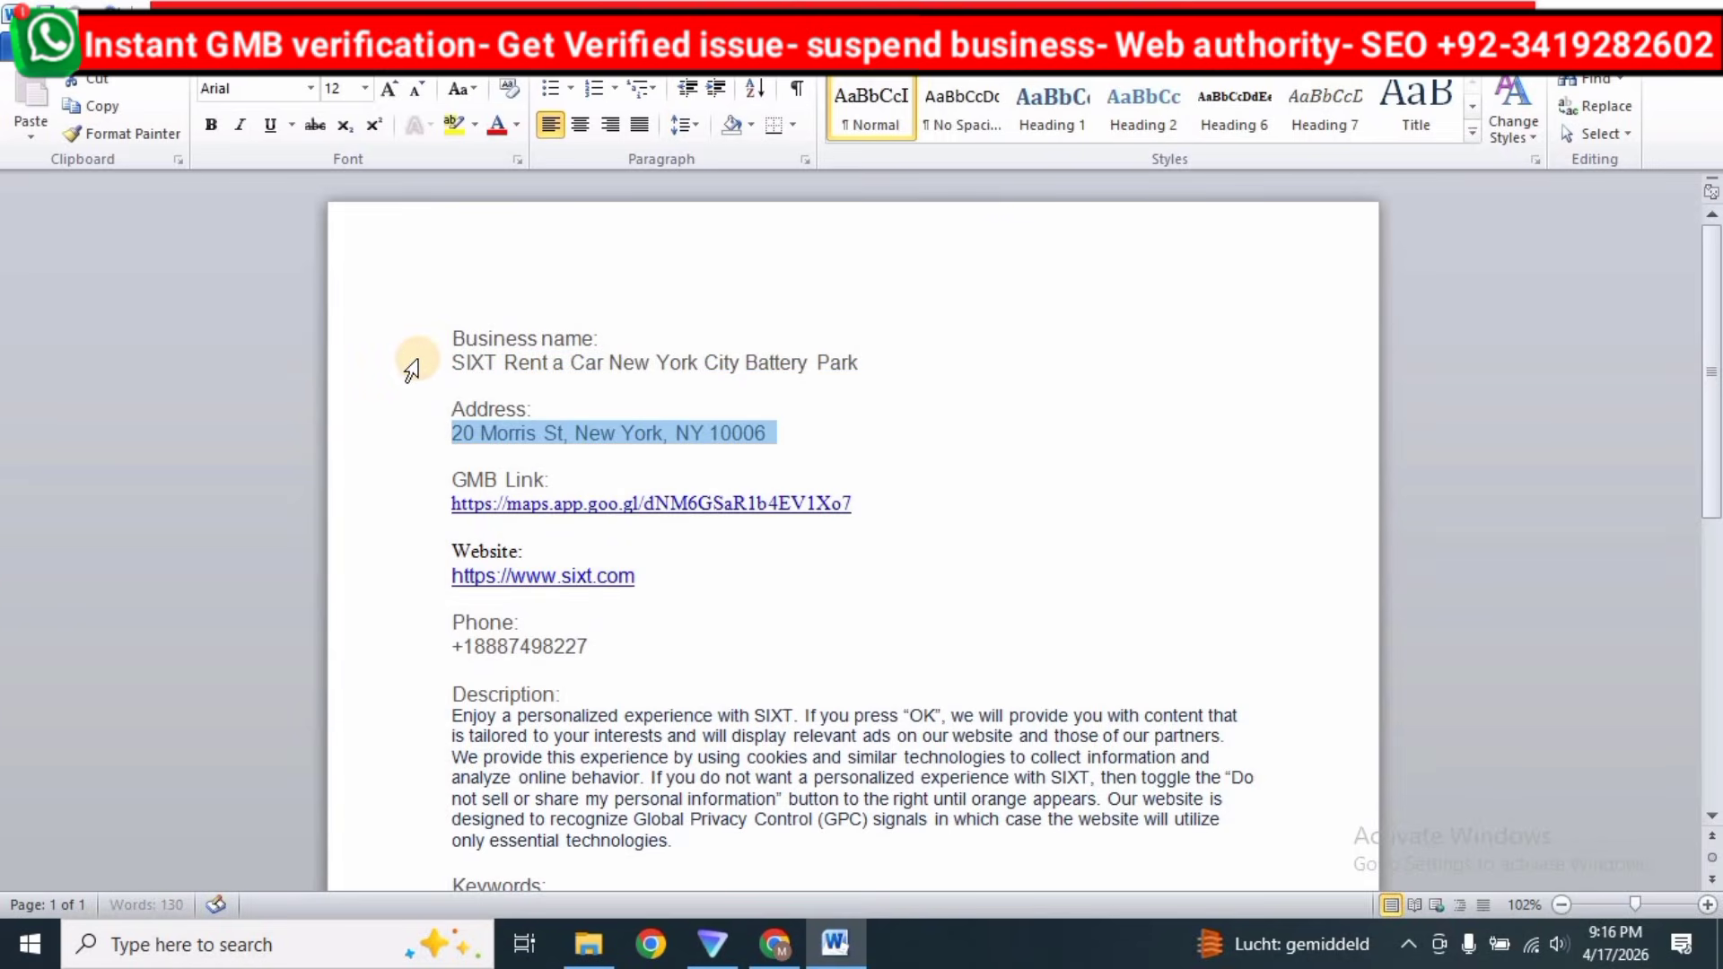
Copy the business name and address together from Word and find the matching SIXT Rent a Car New York City Battery Park place in My Maps.
click(411, 364)
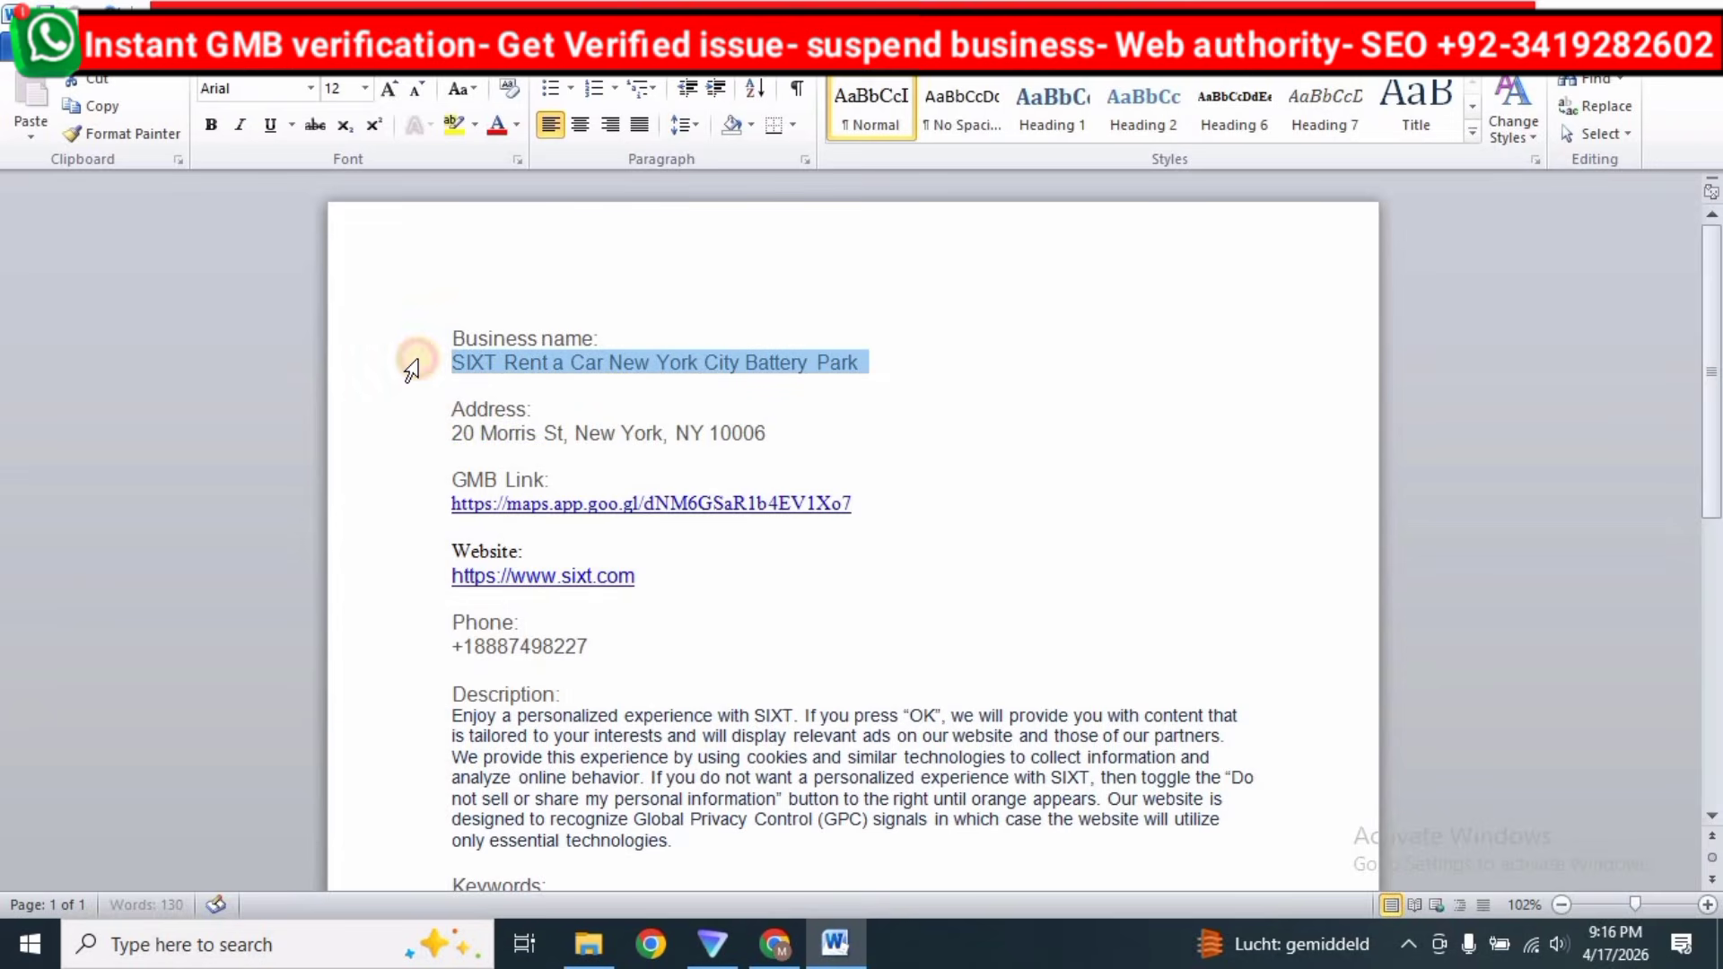
ctrl+click(426, 434)
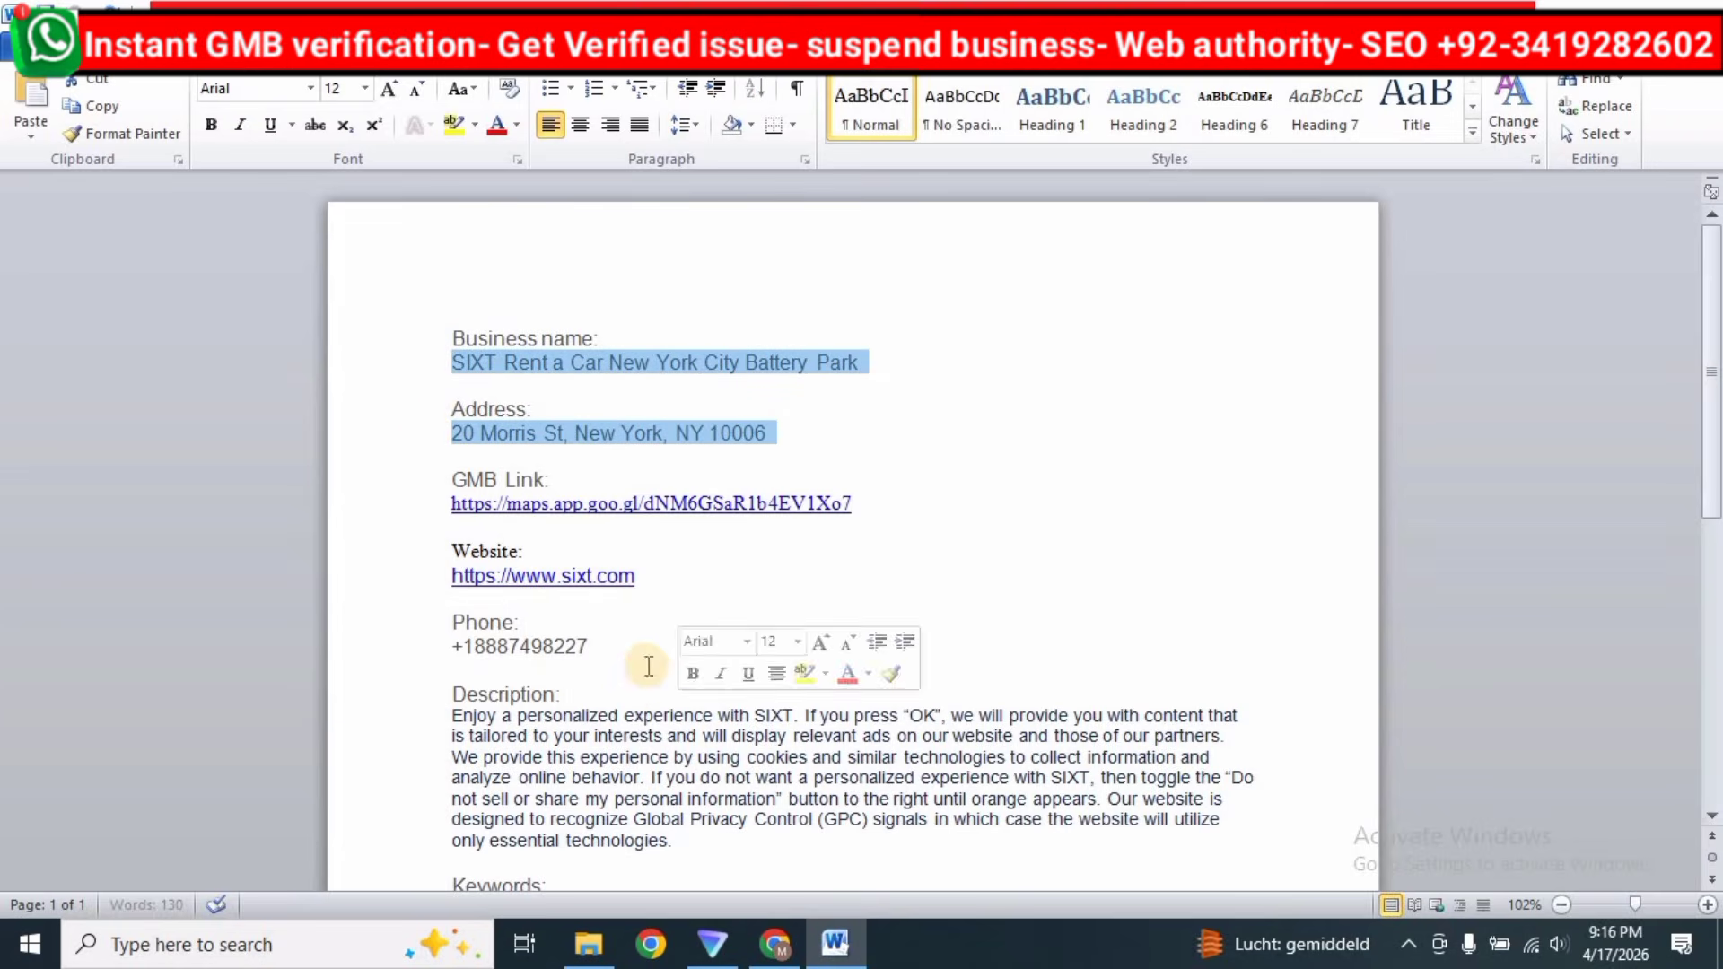
click(775, 942)
click(603, 165)
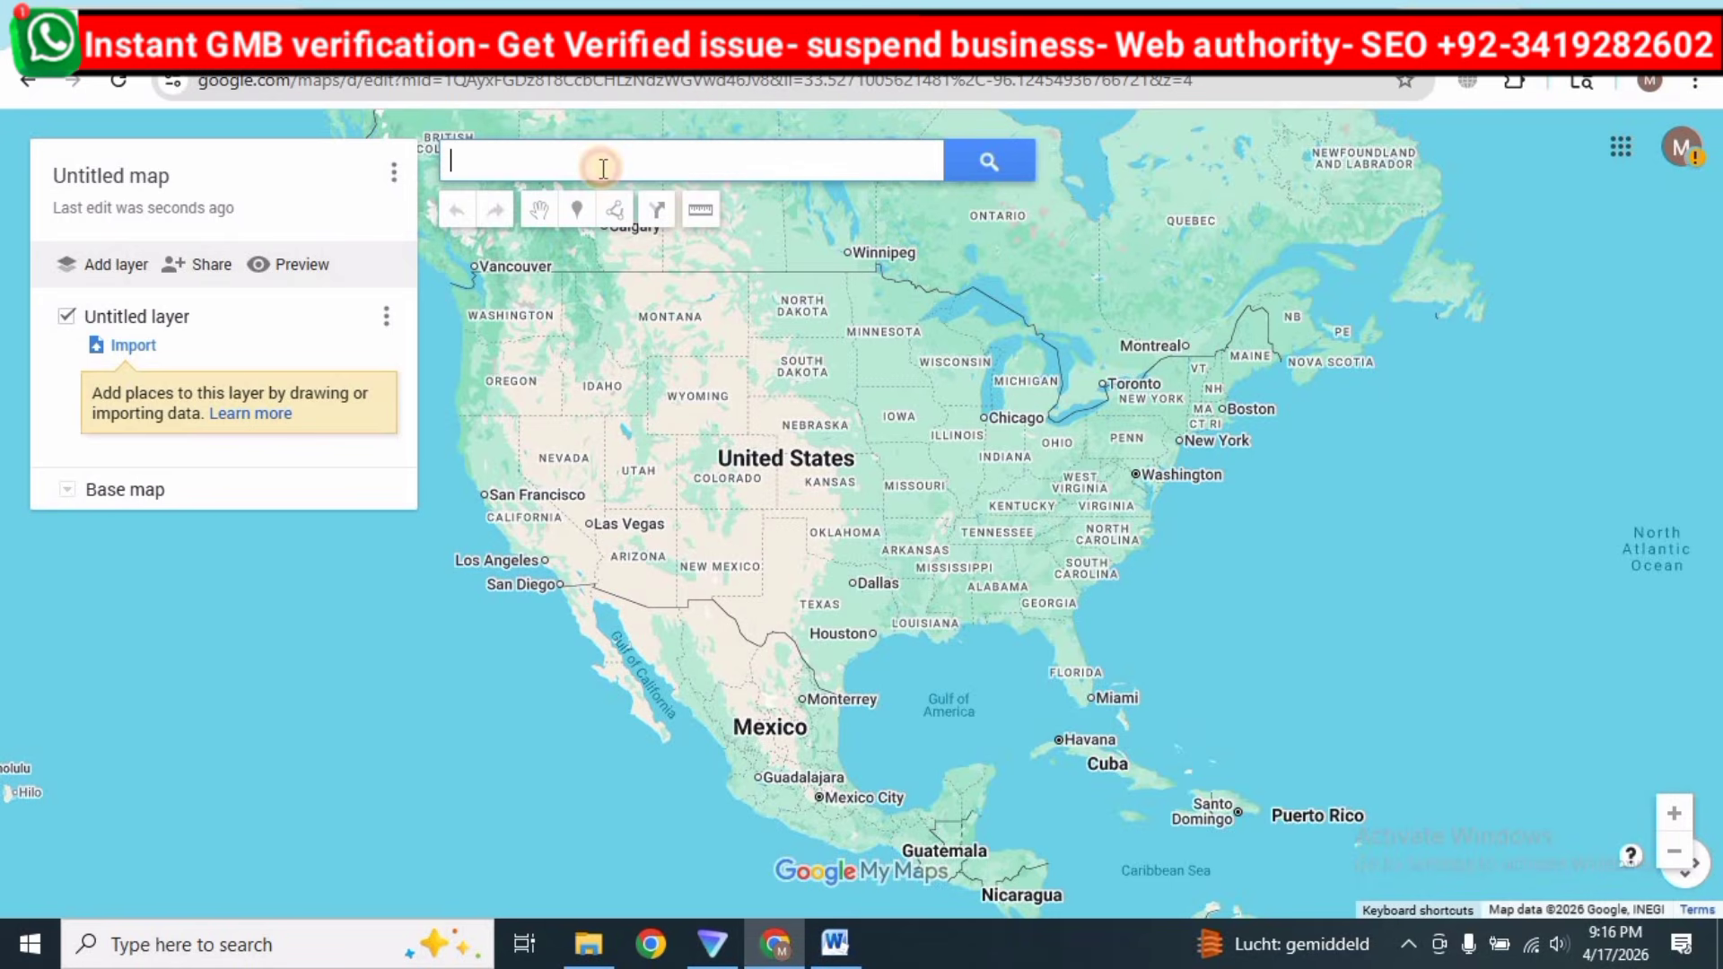
key(ctrl+v)
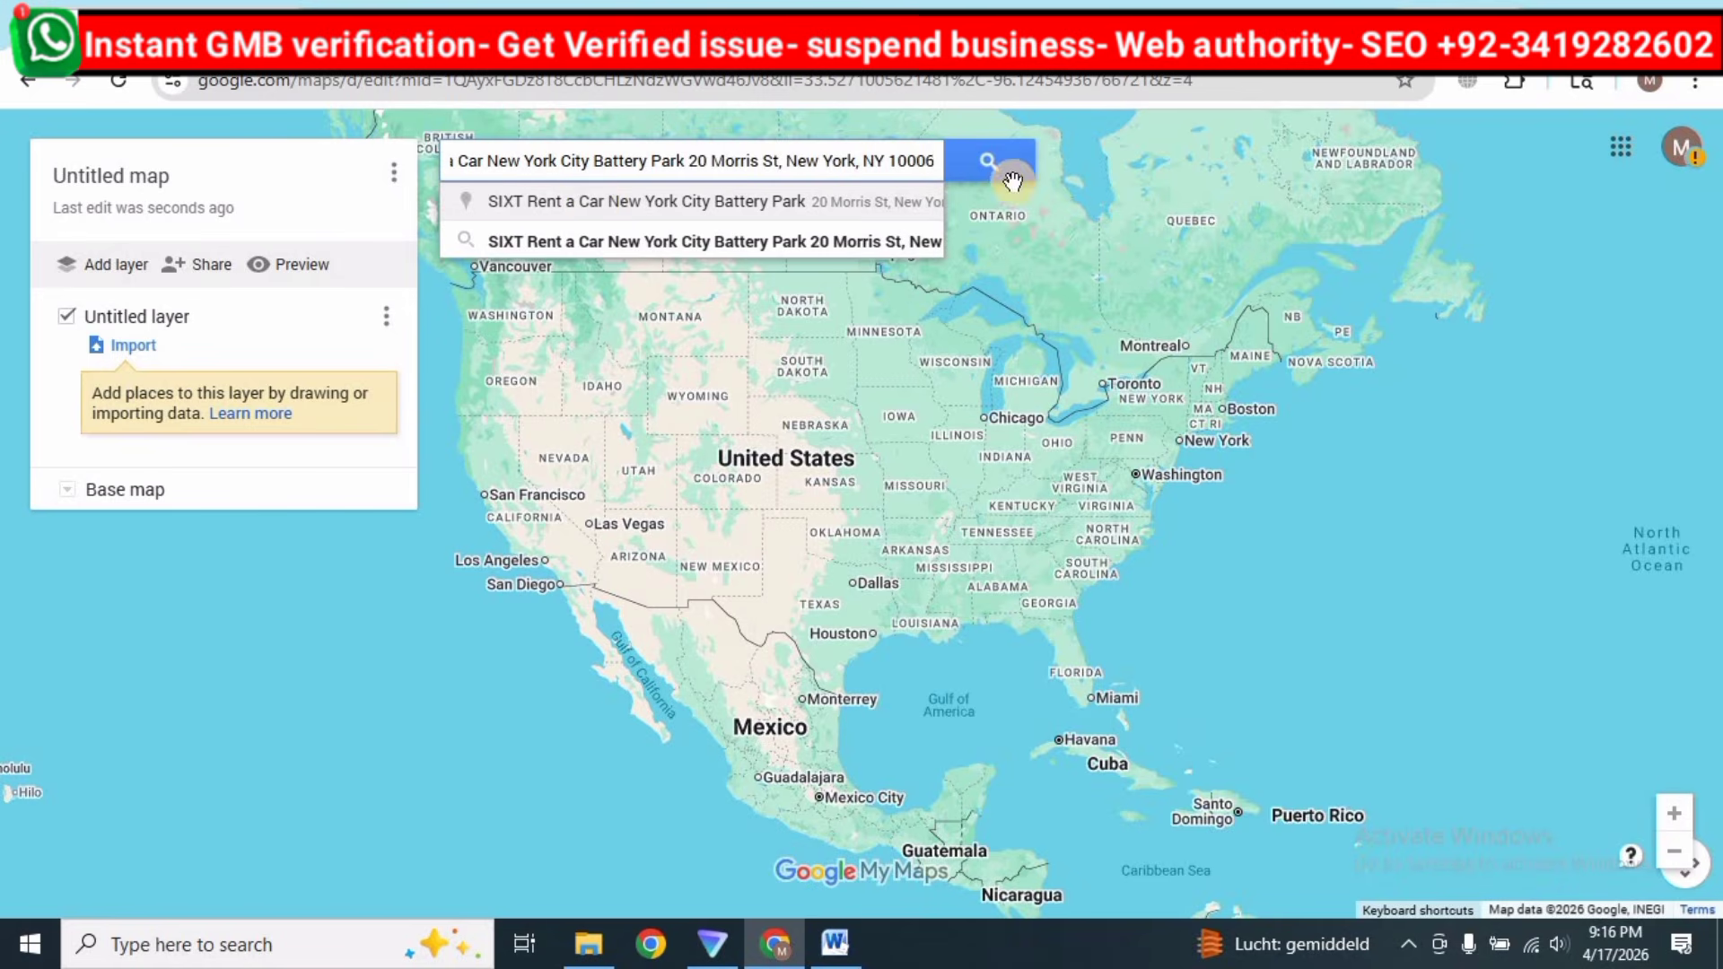
click(800, 204)
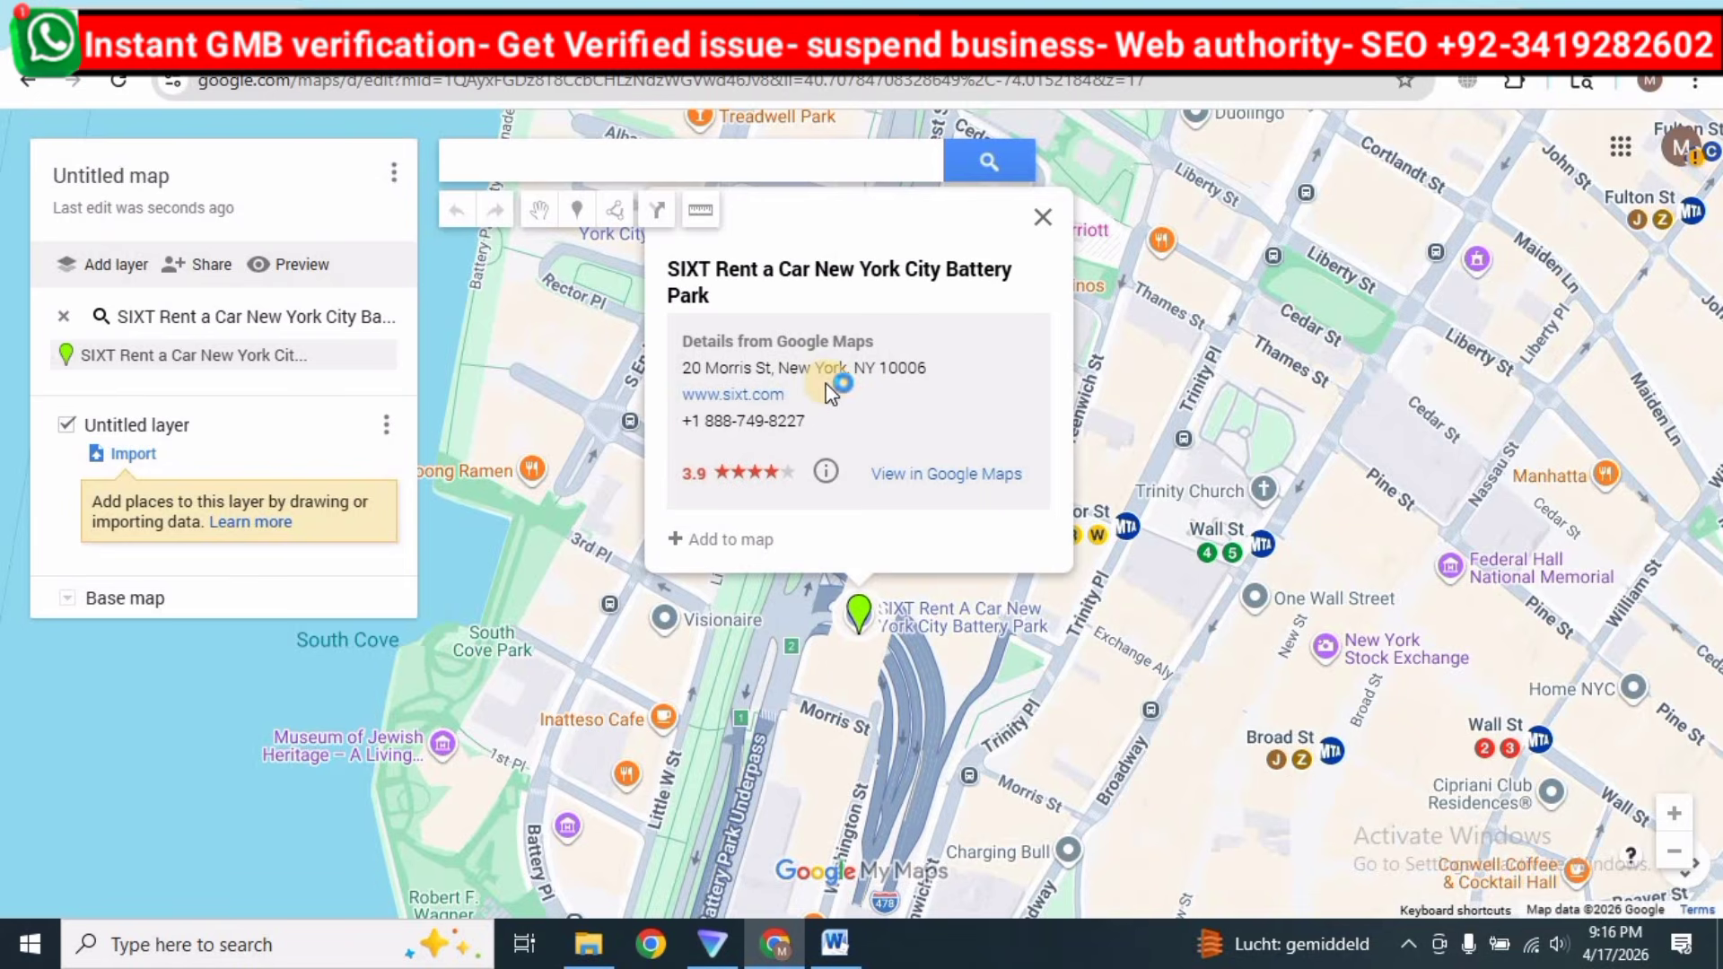
Compare the website and phone number in the place's Google Maps details with those in the Word document.
triple_click(830, 402)
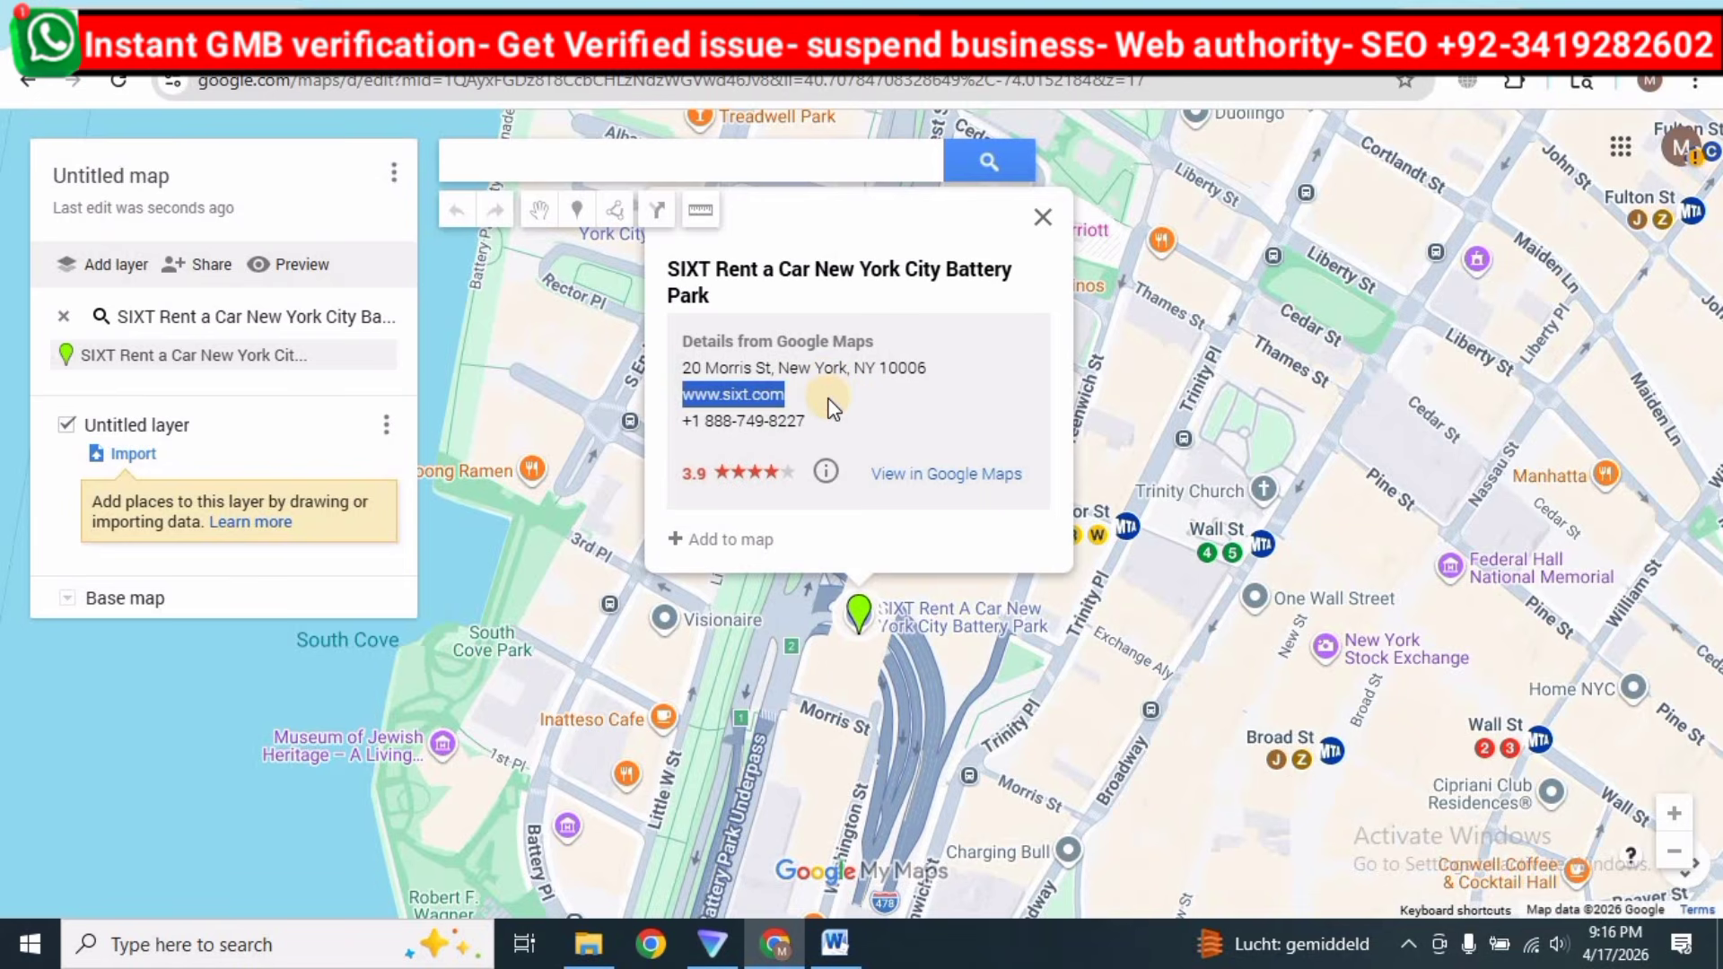
triple_click(825, 420)
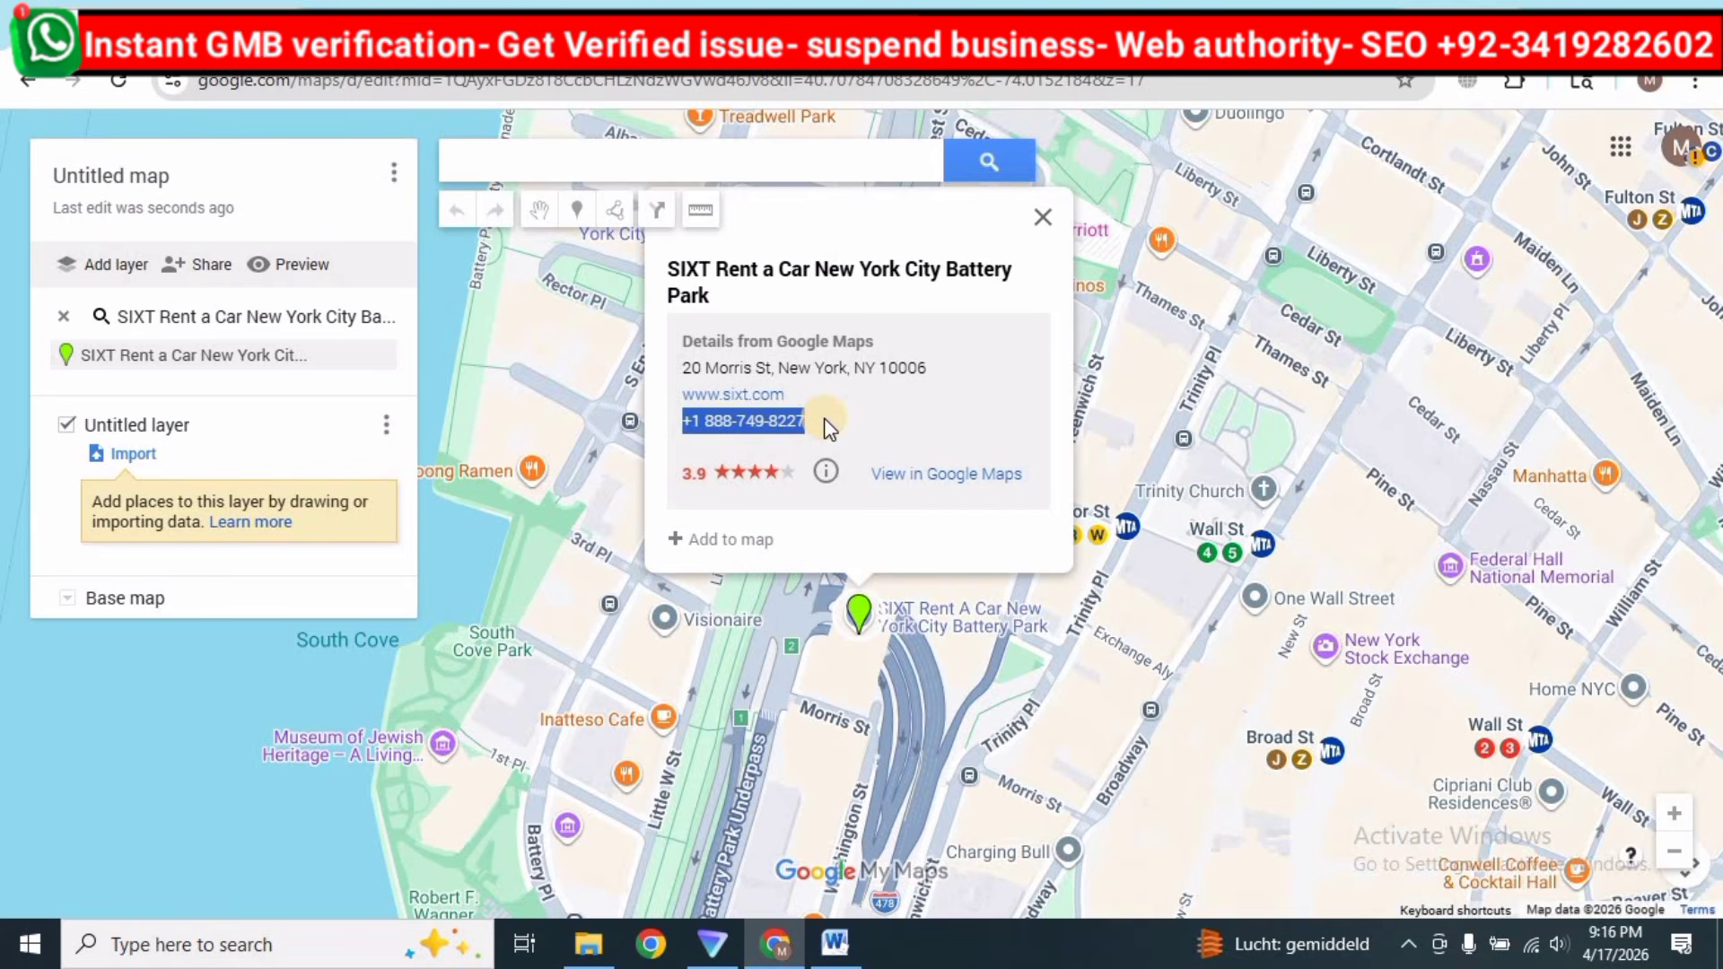
click(876, 391)
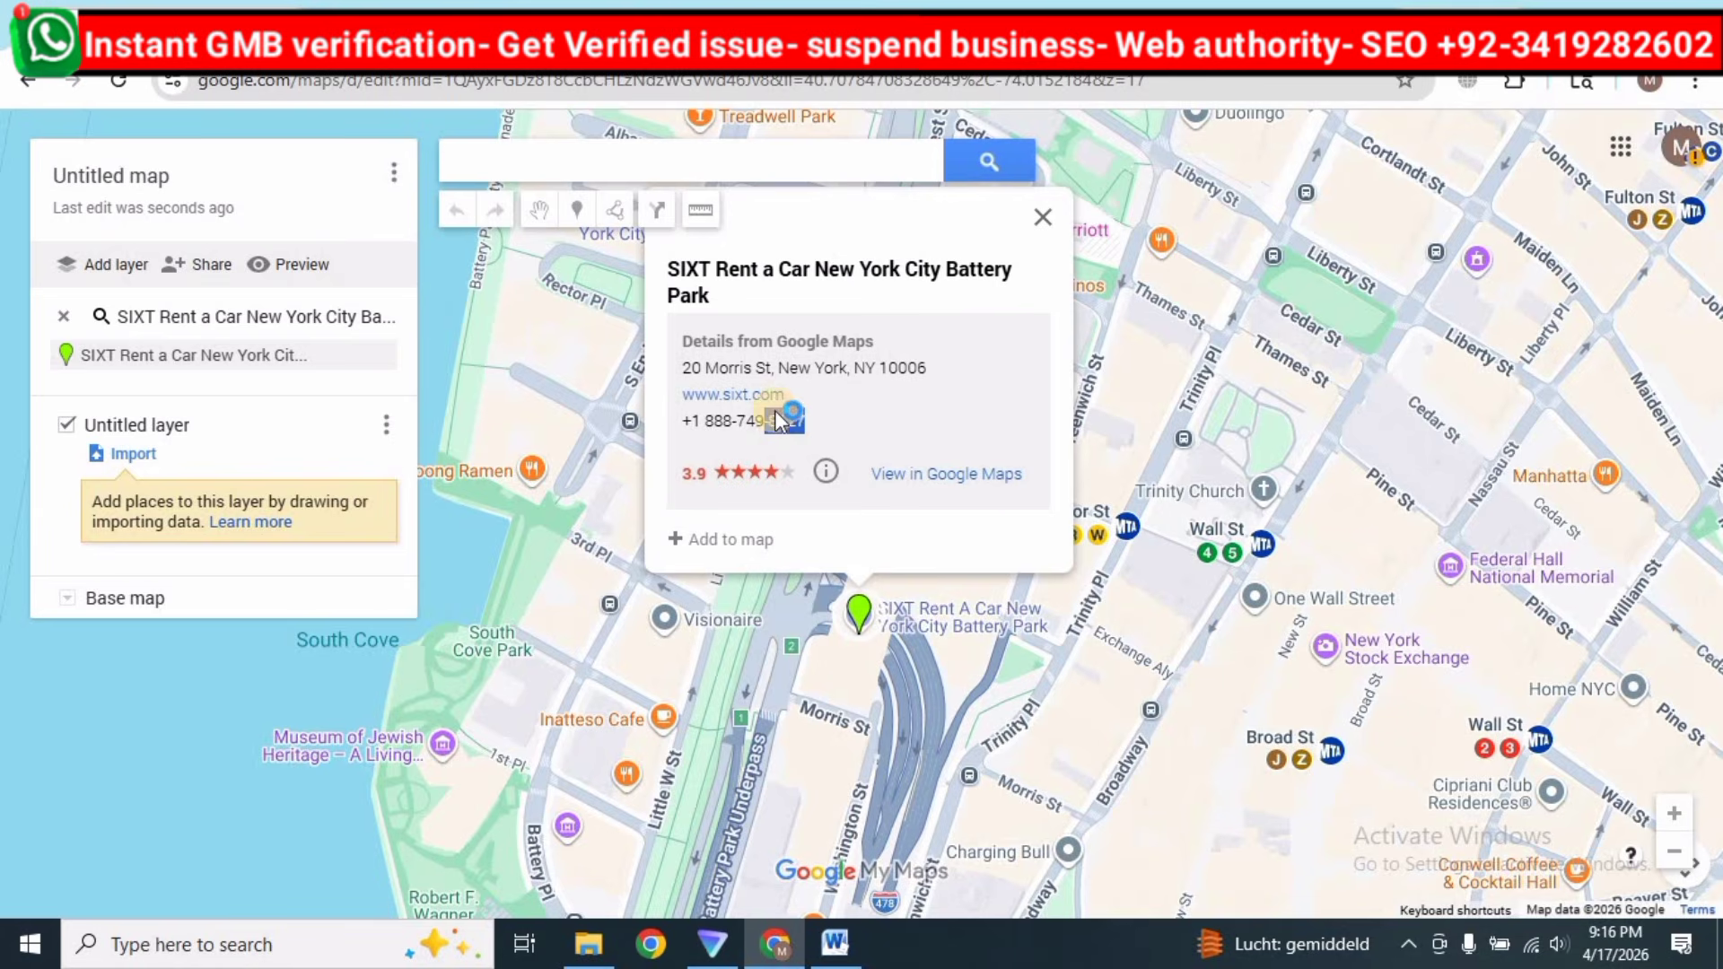
click(835, 943)
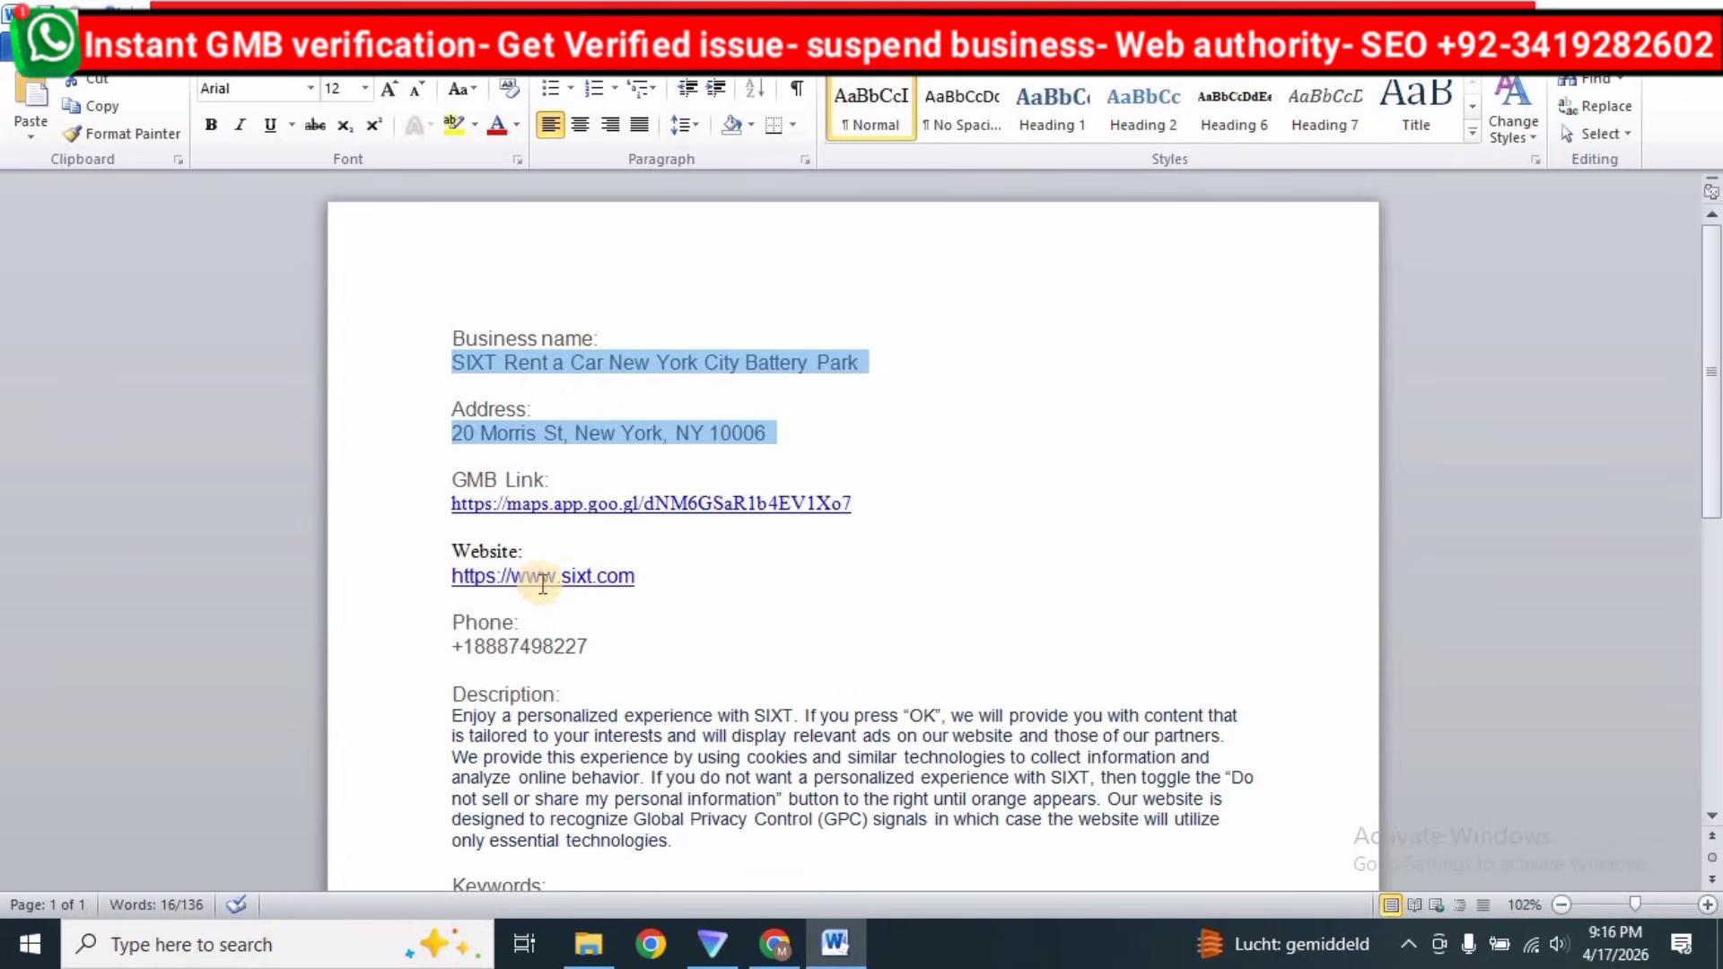
drag(606, 648, 548, 639)
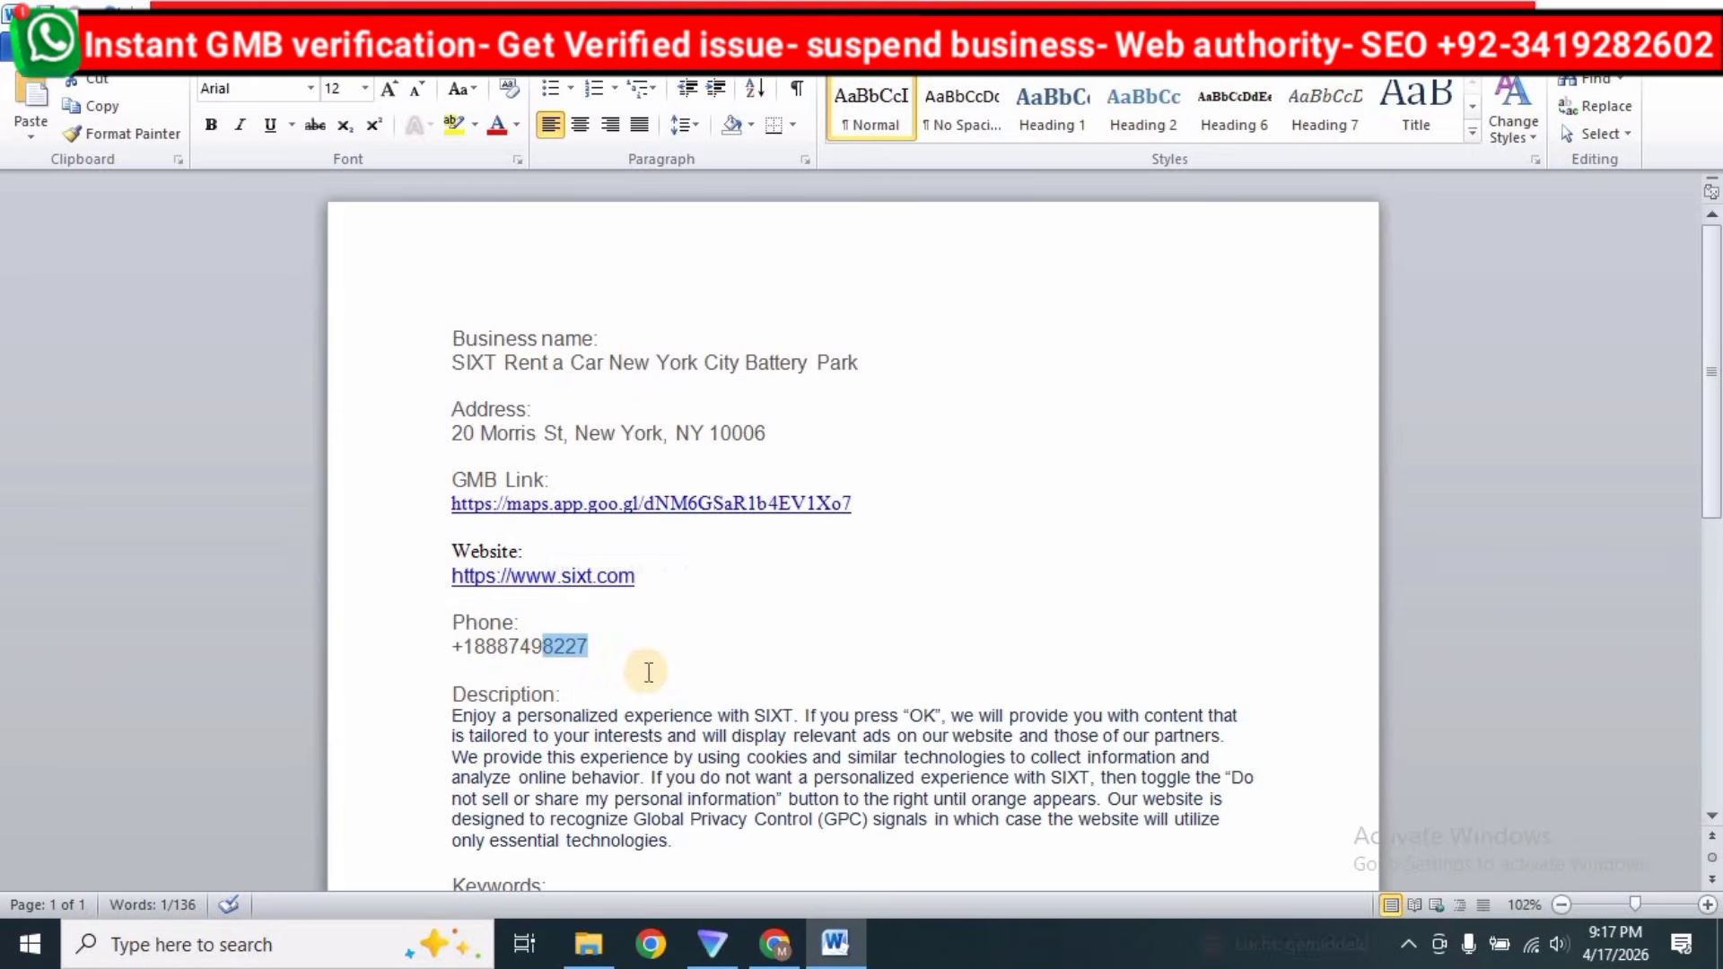
click(778, 947)
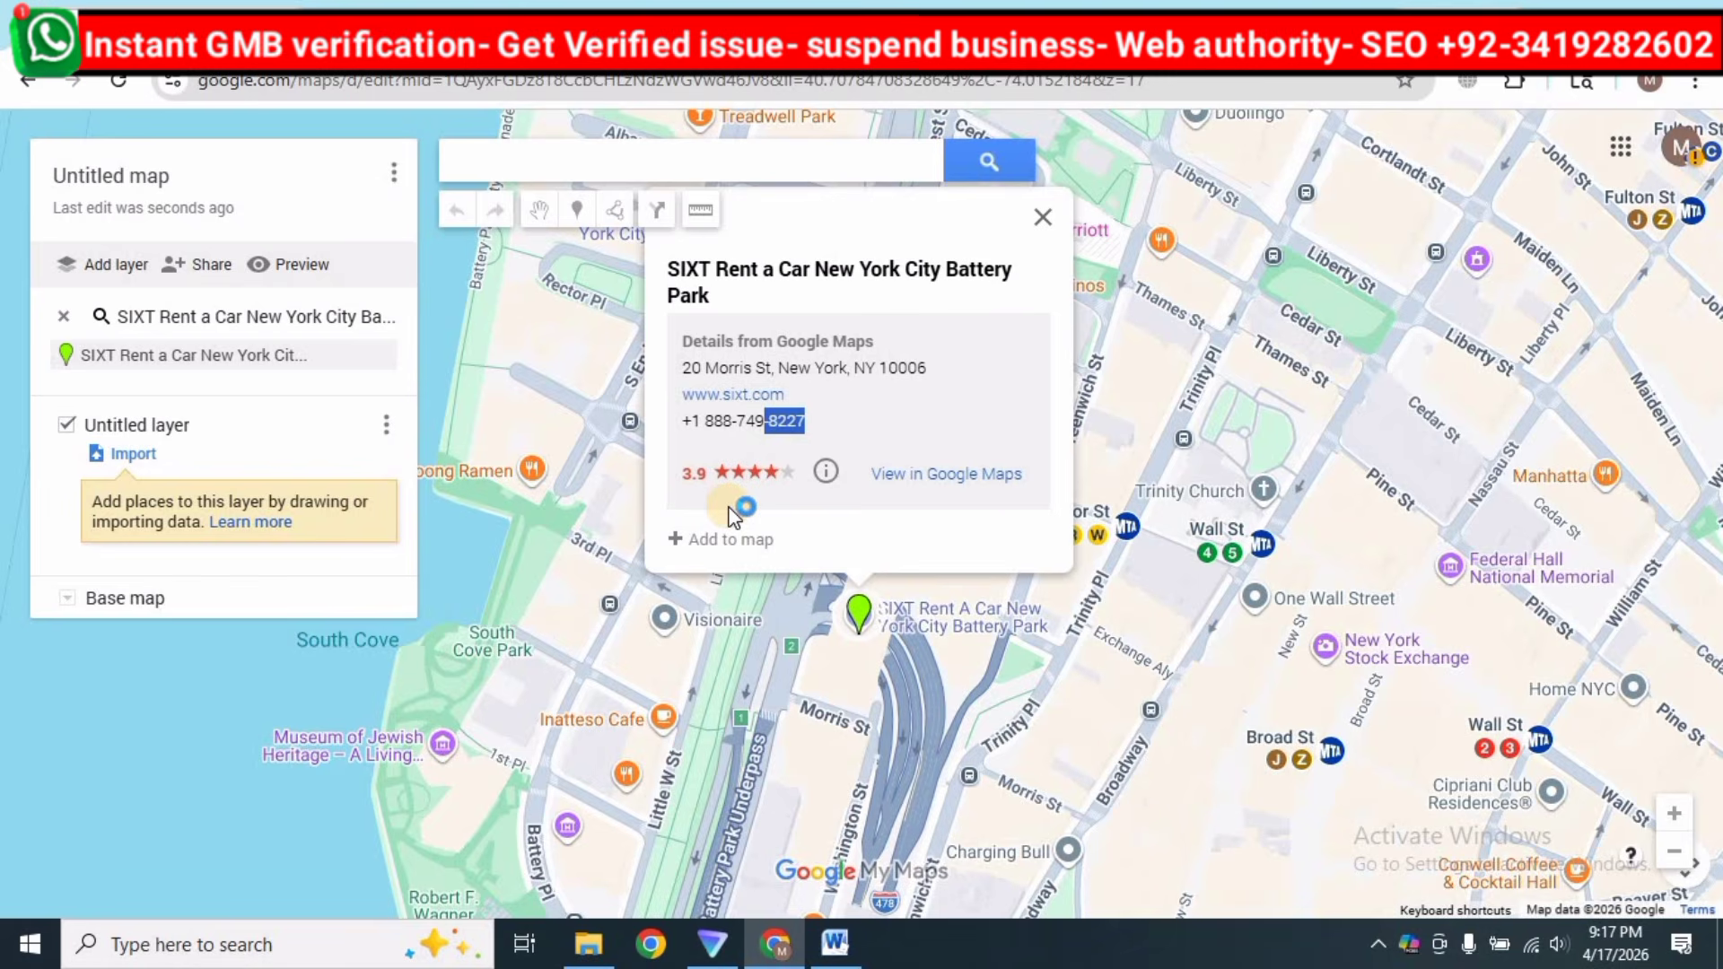
Add the found SIXT place to the map and style its marker as a black home icon.
click(710, 539)
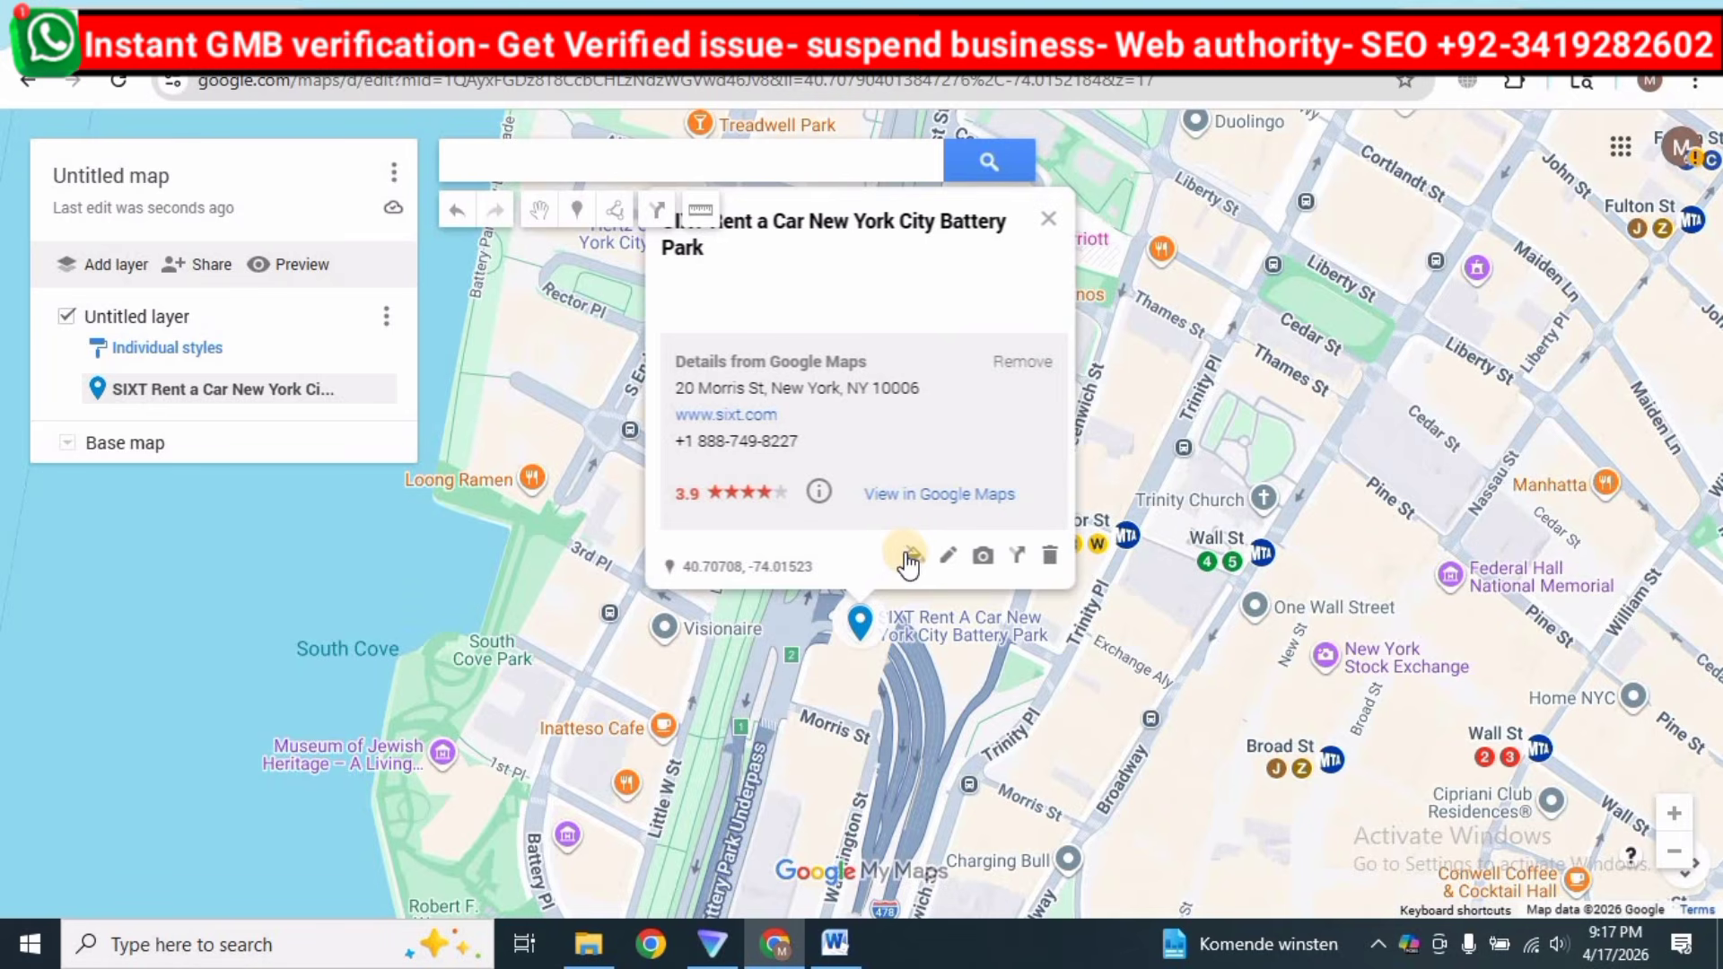
click(909, 559)
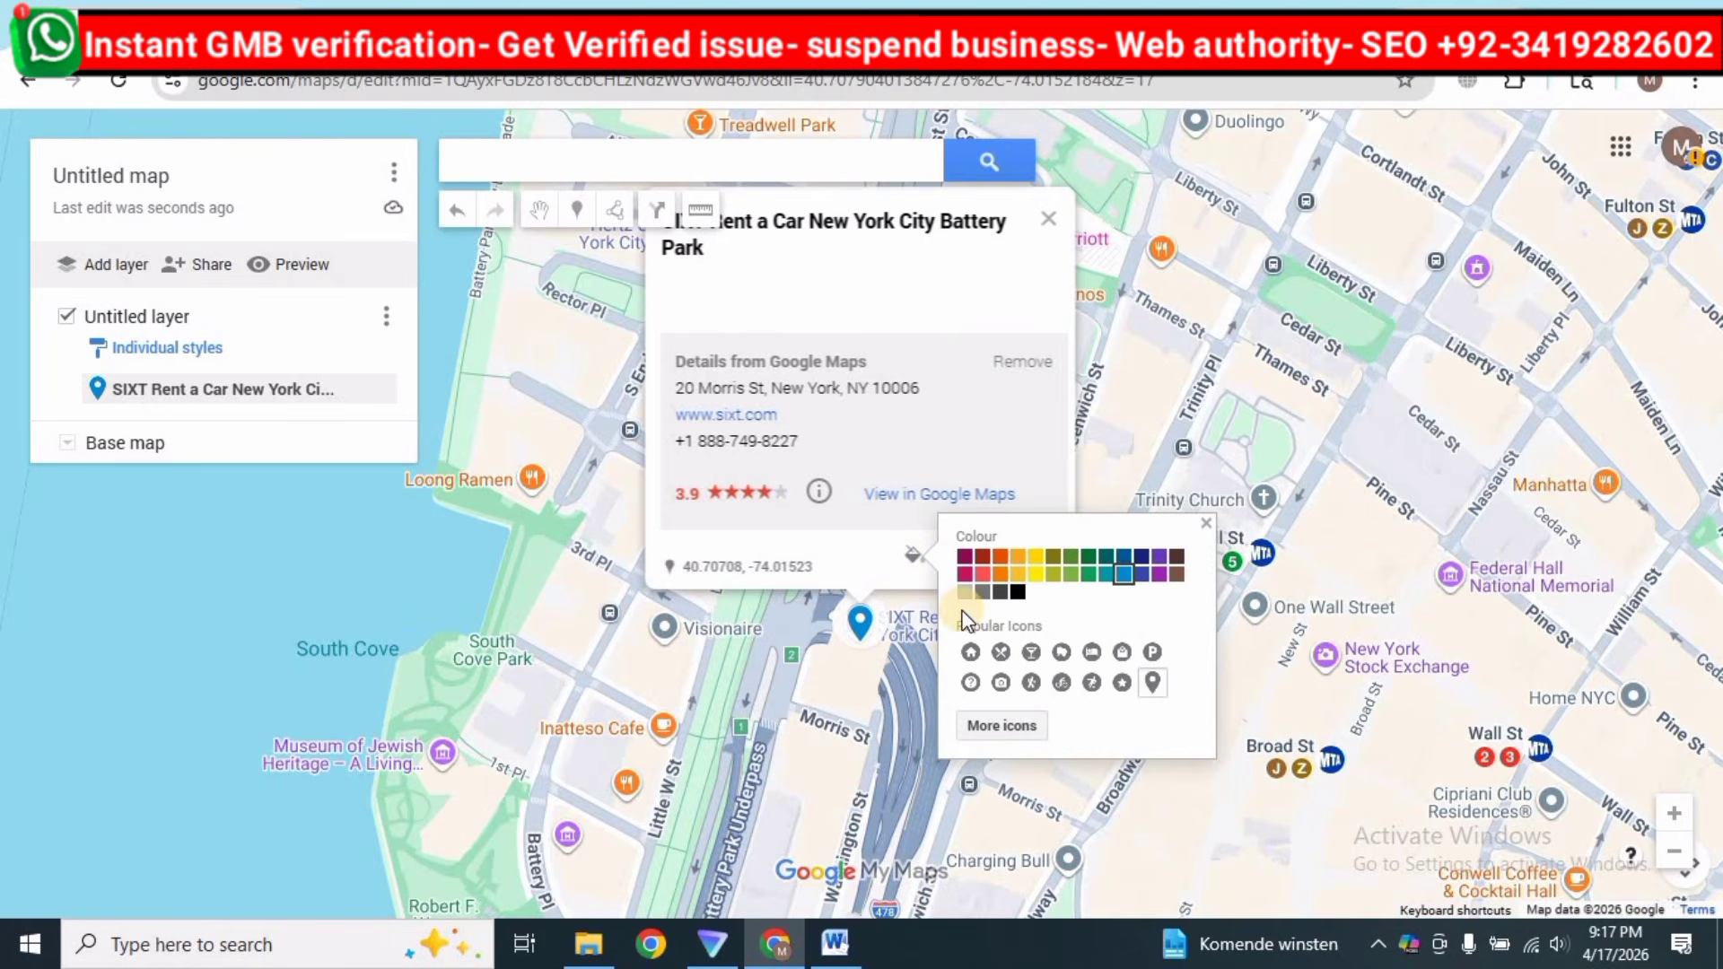
click(971, 654)
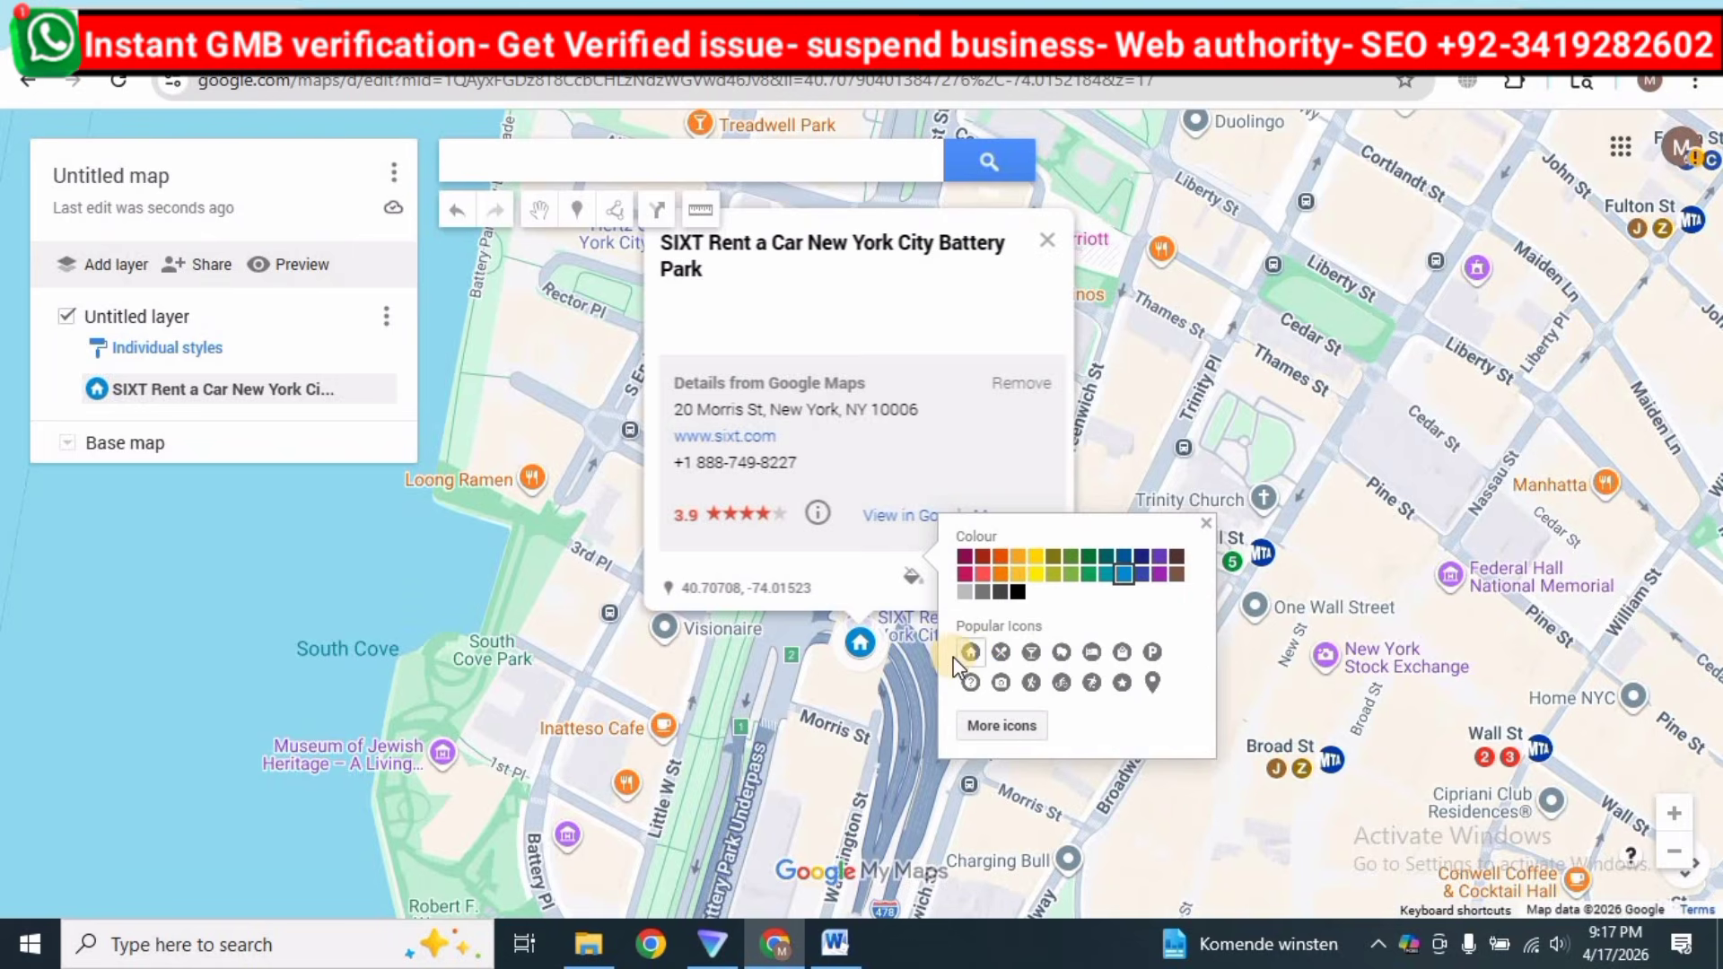
click(1017, 592)
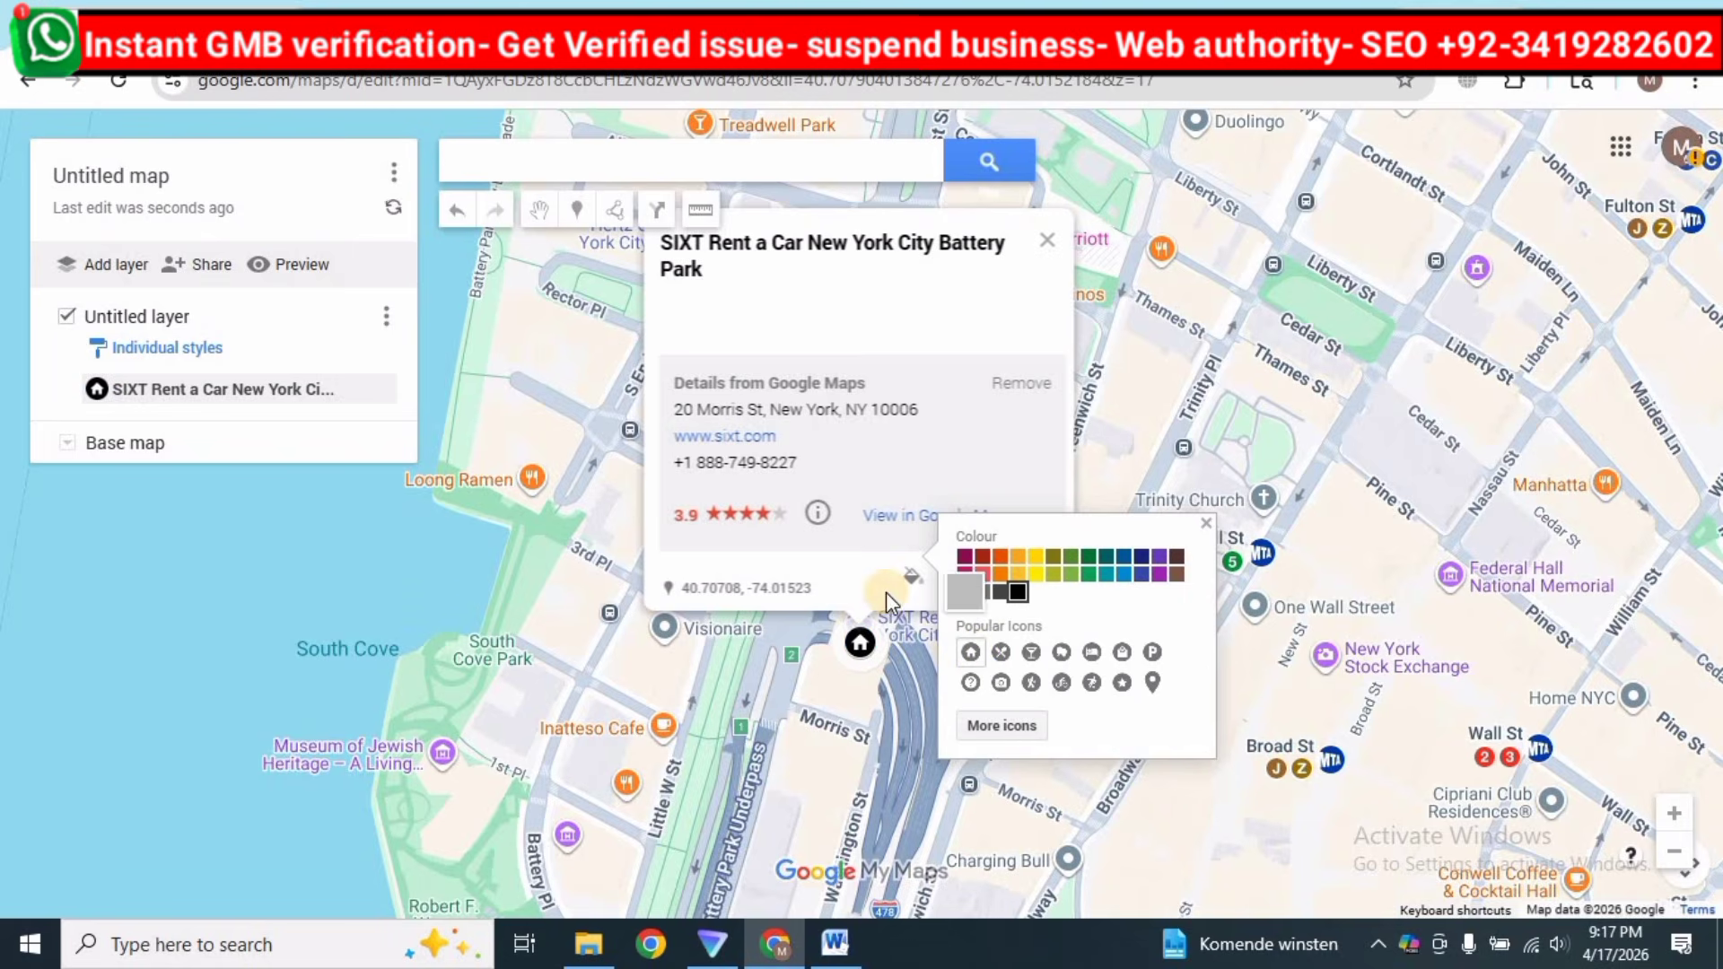
click(811, 575)
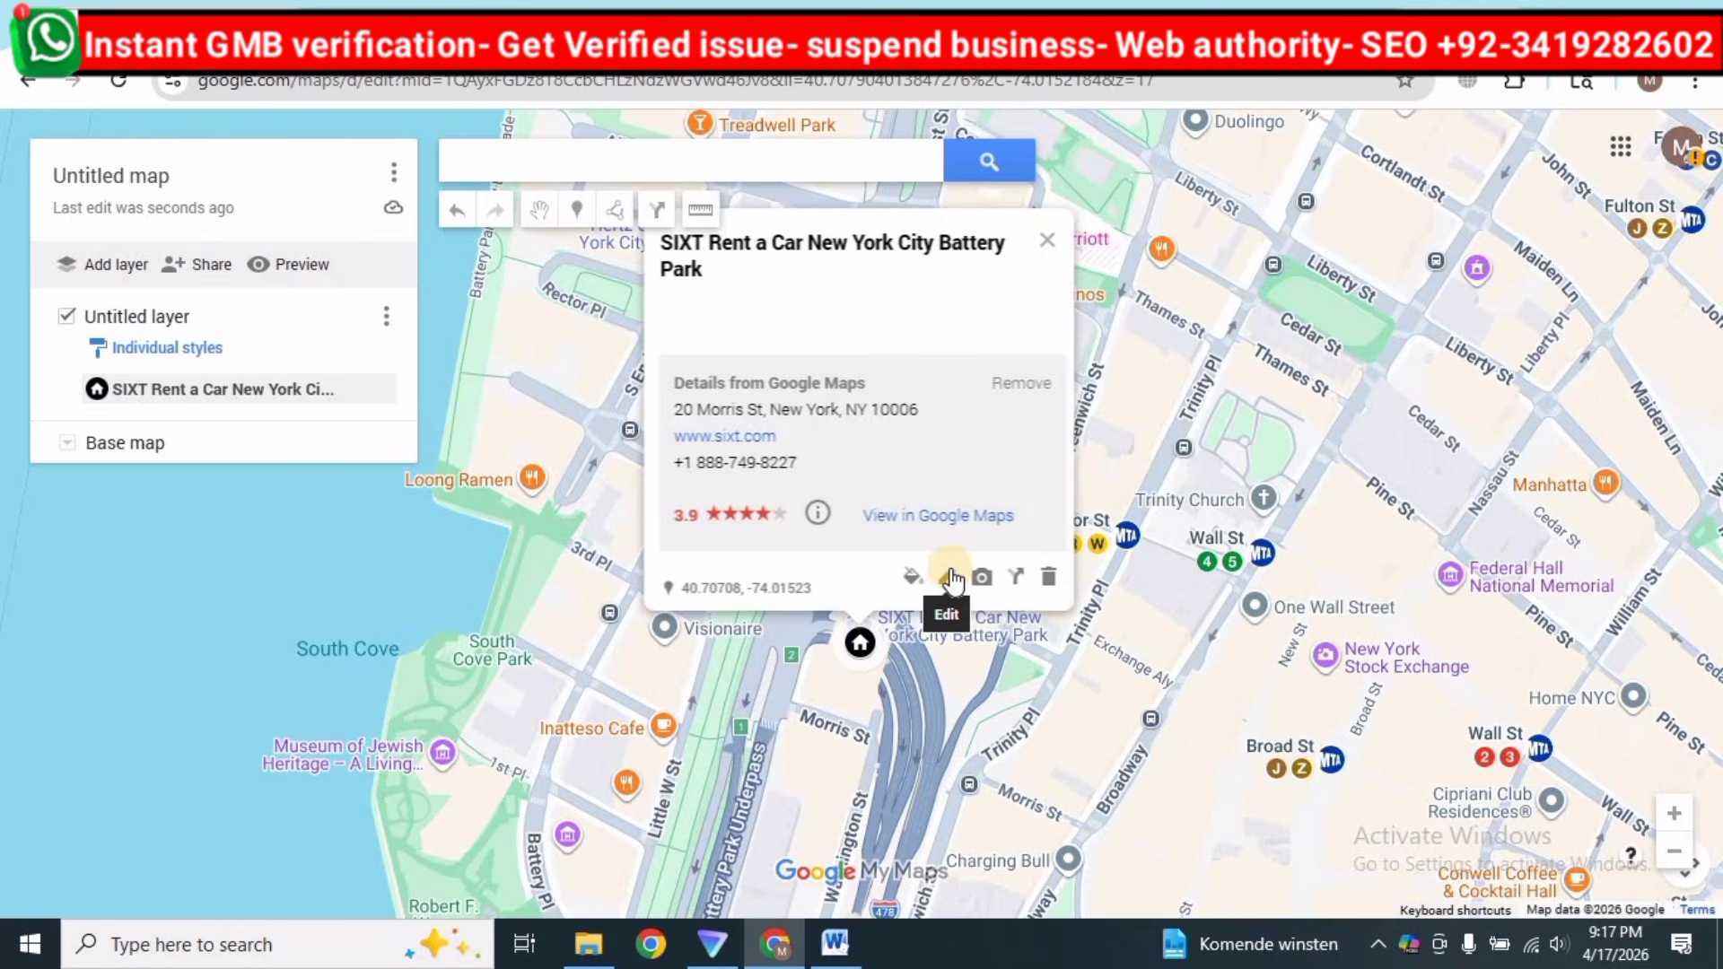
Edit the marker and set its title to the business name from Word, SIXT Rent a Car New York City Battery Park.
click(952, 582)
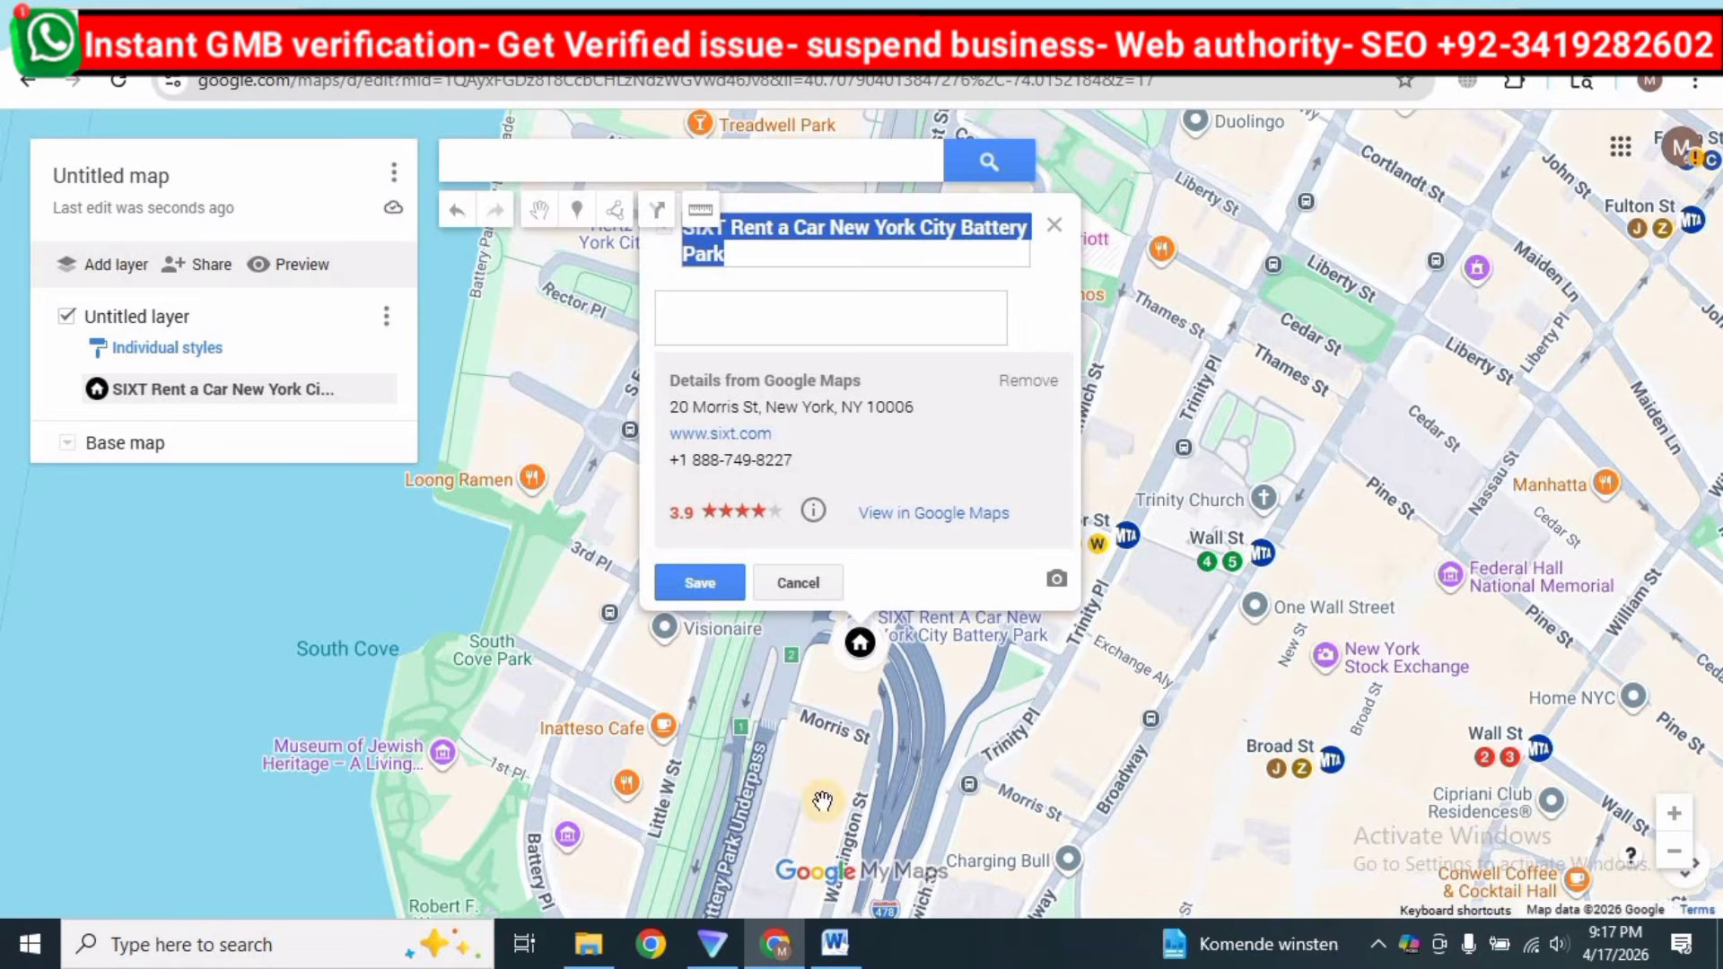
click(812, 955)
click(385, 363)
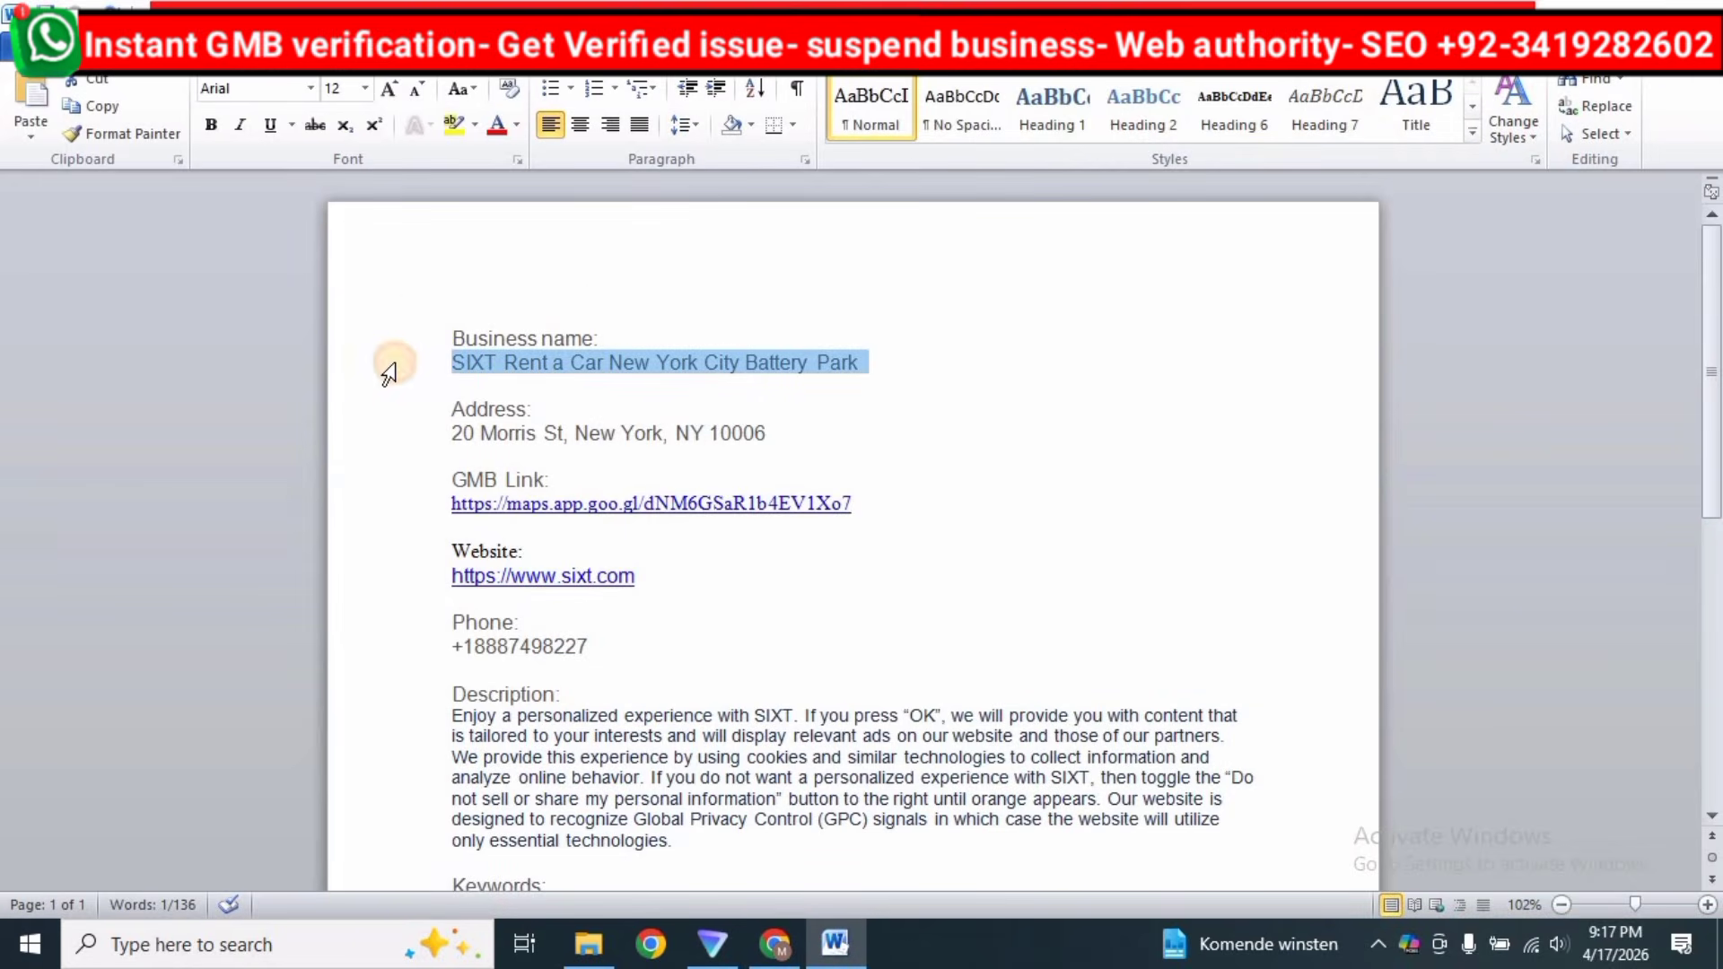
click(775, 942)
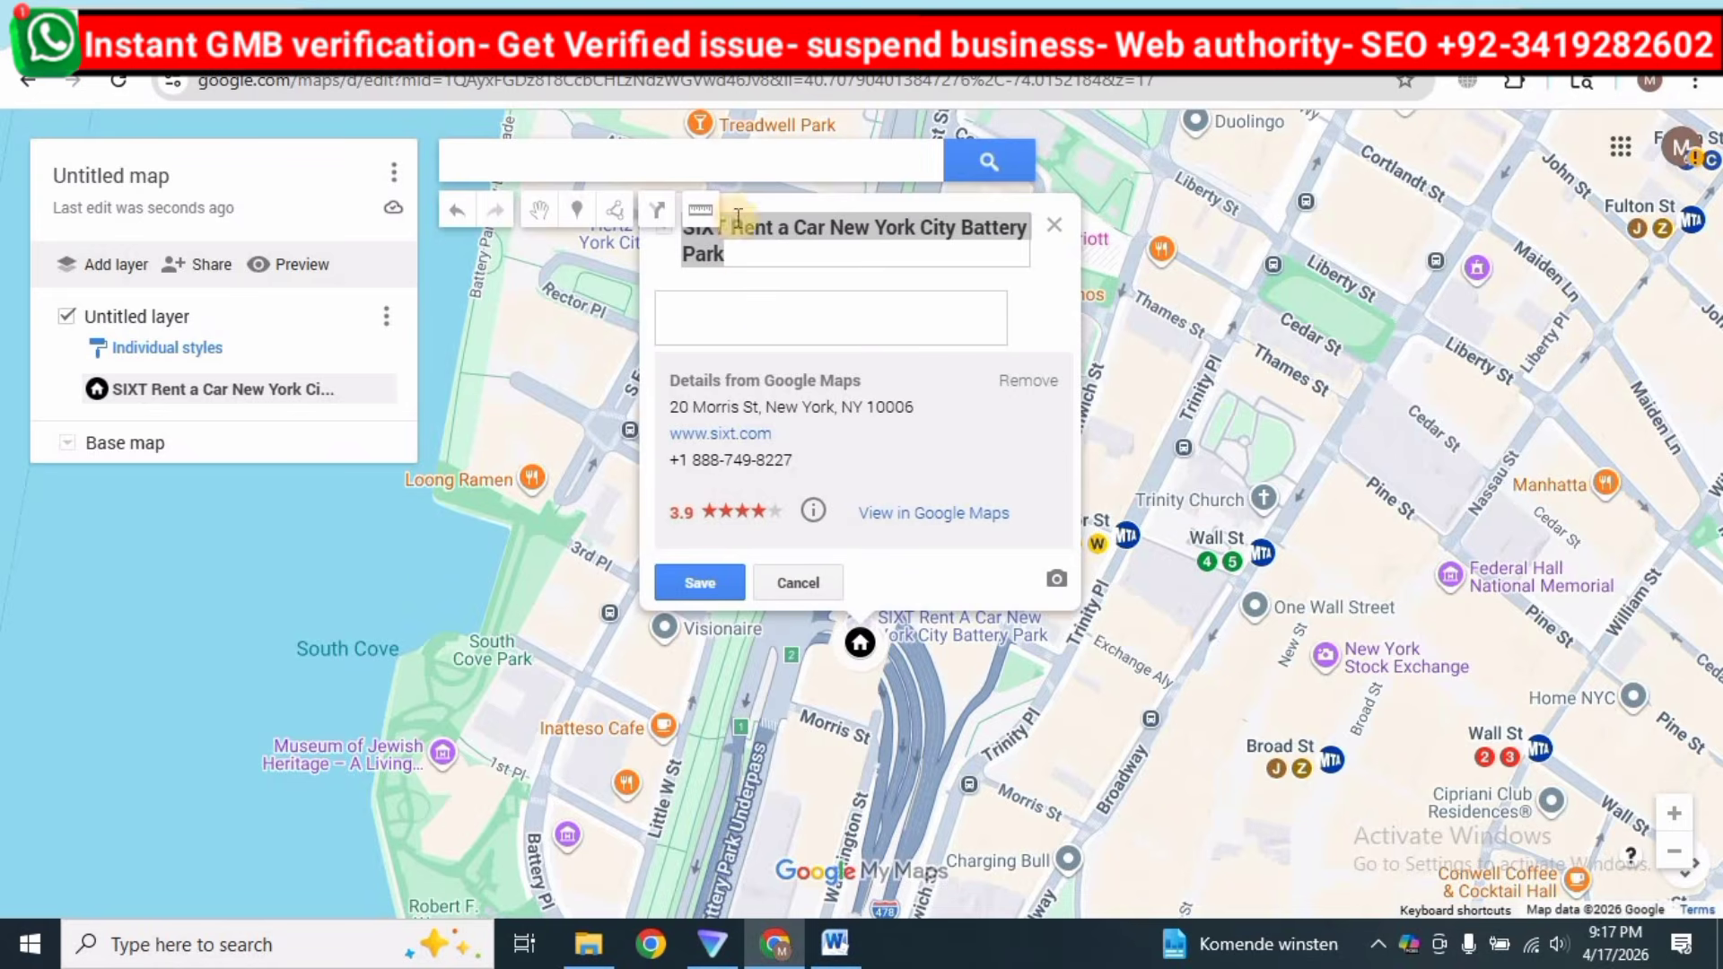
click(772, 257)
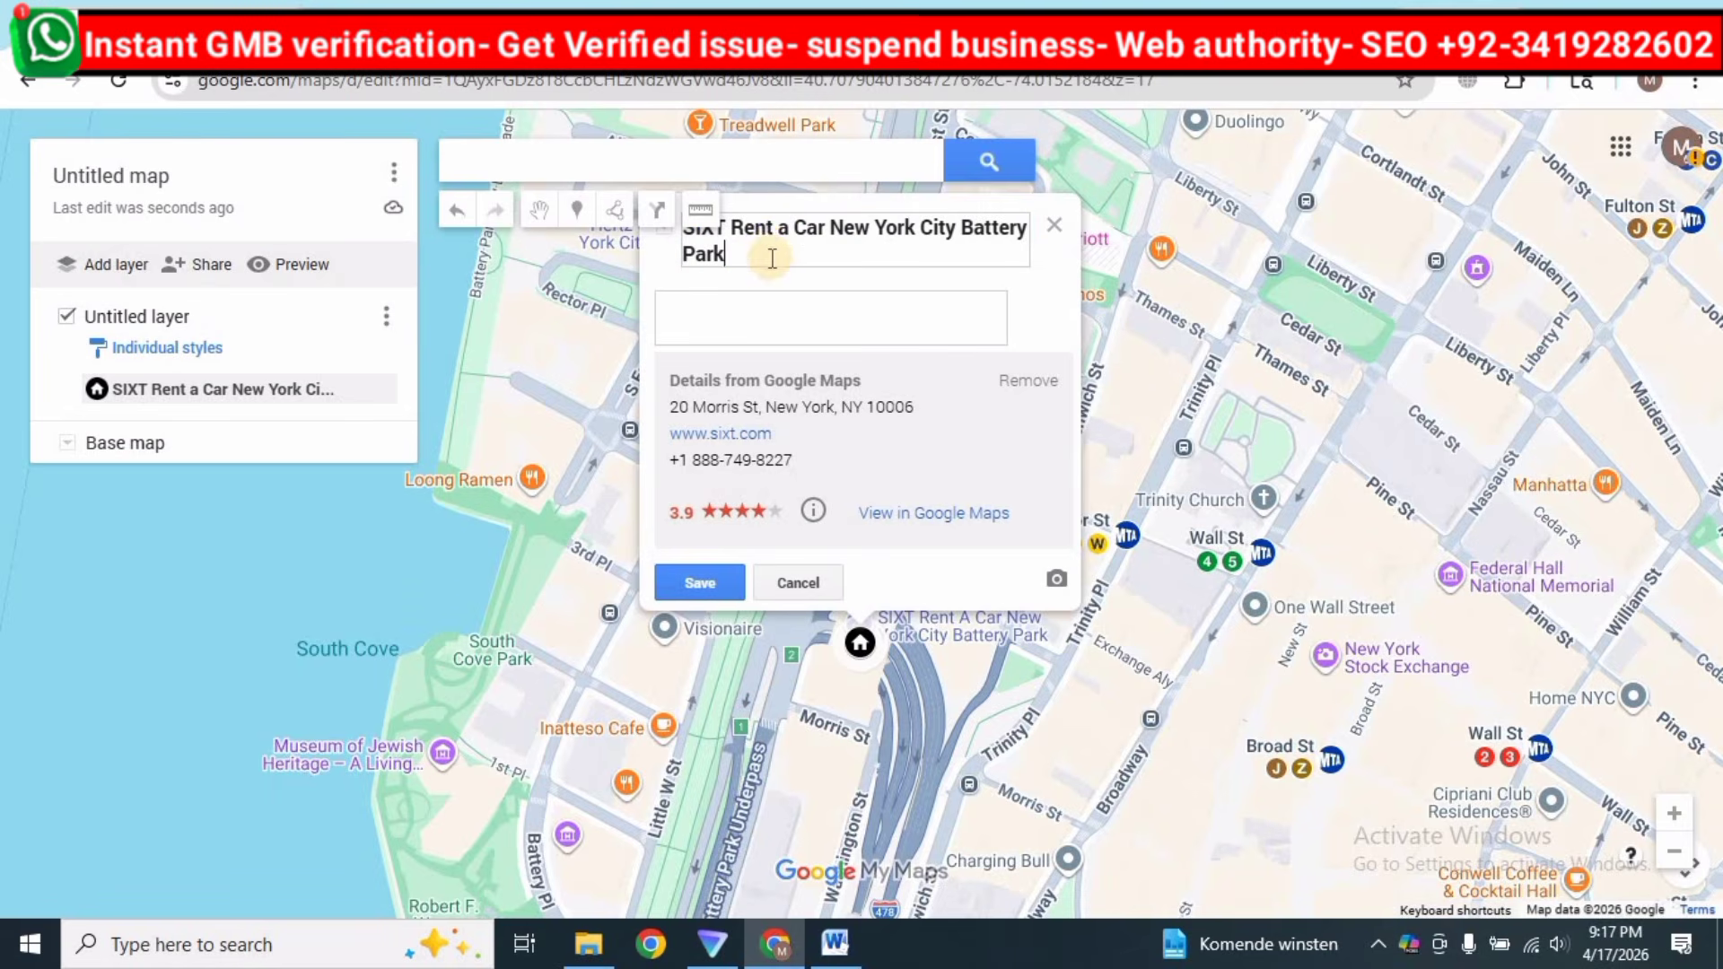
Fill the marker's description with the Word details from the address through the keywords, and save the marker.
click(766, 305)
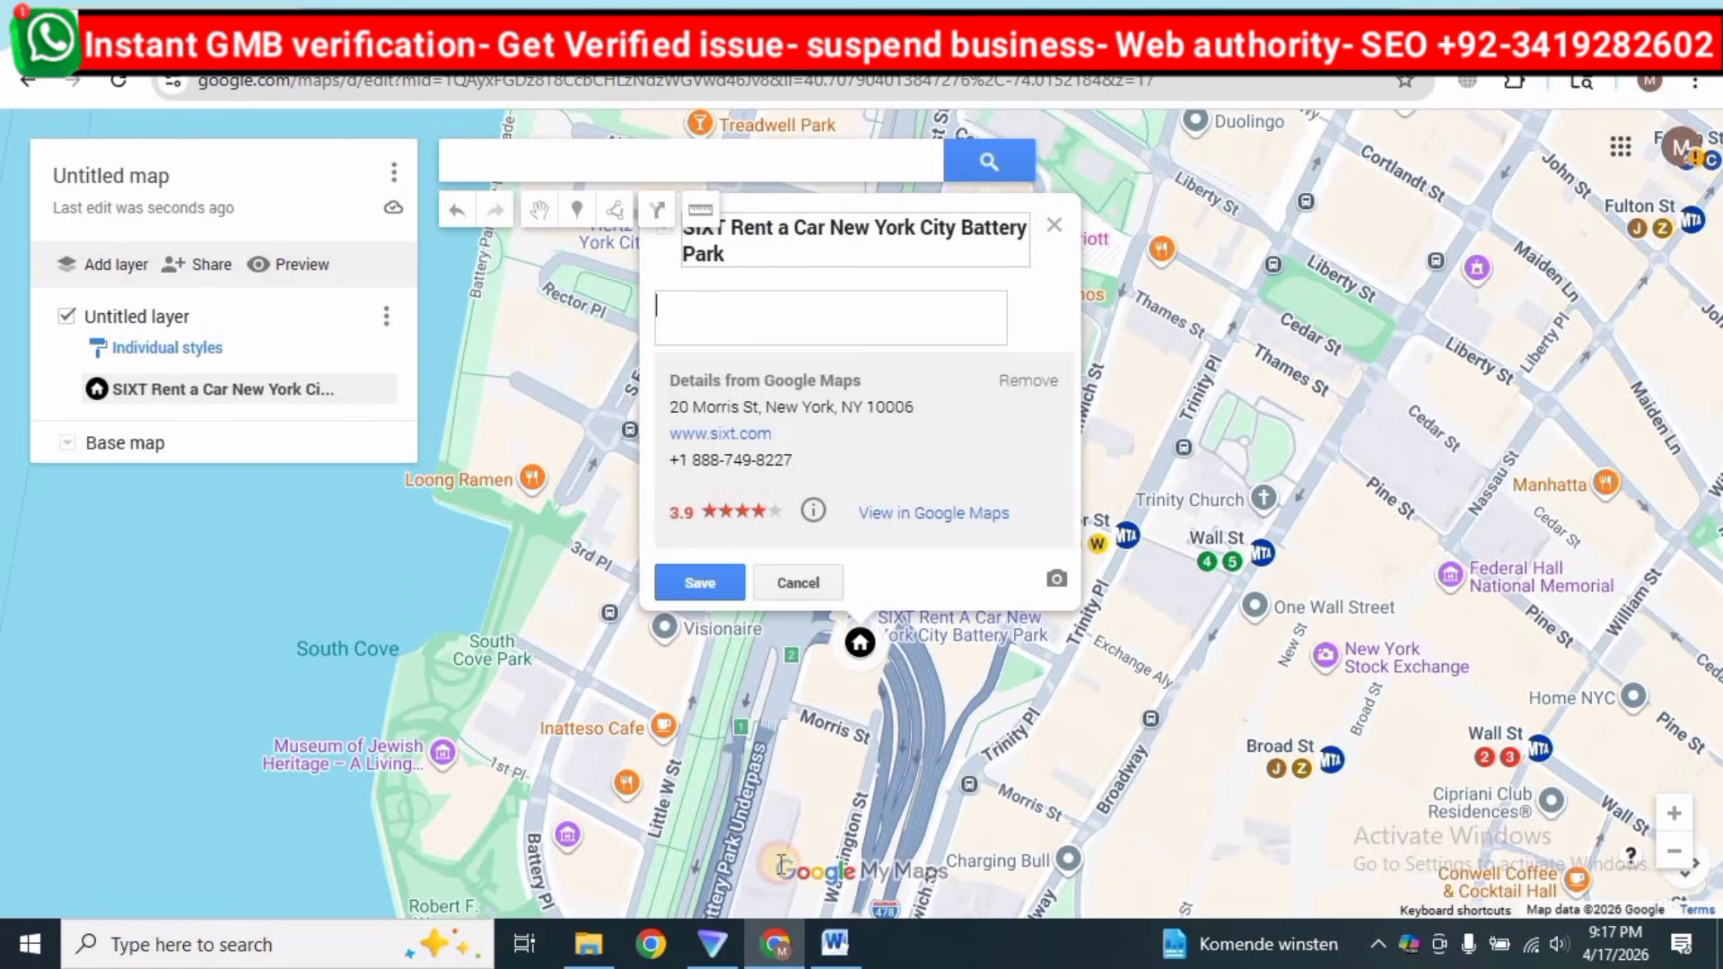
click(835, 943)
drag(393, 386, 500, 616)
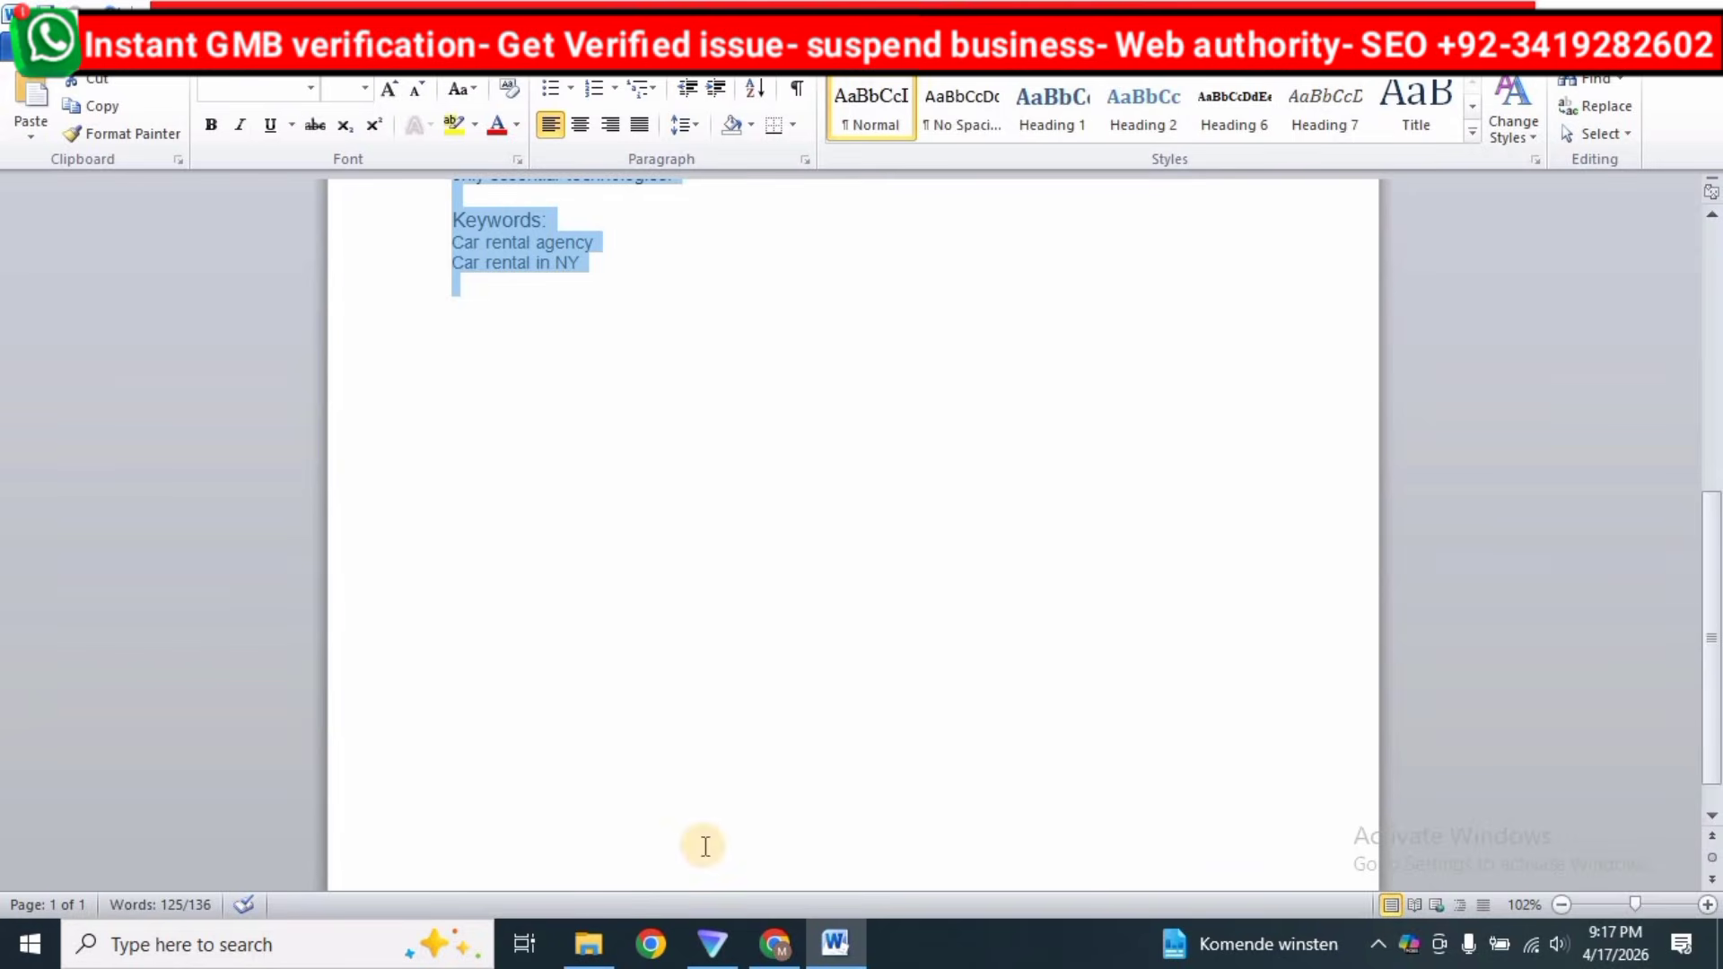
click(775, 942)
key(ctrl+v)
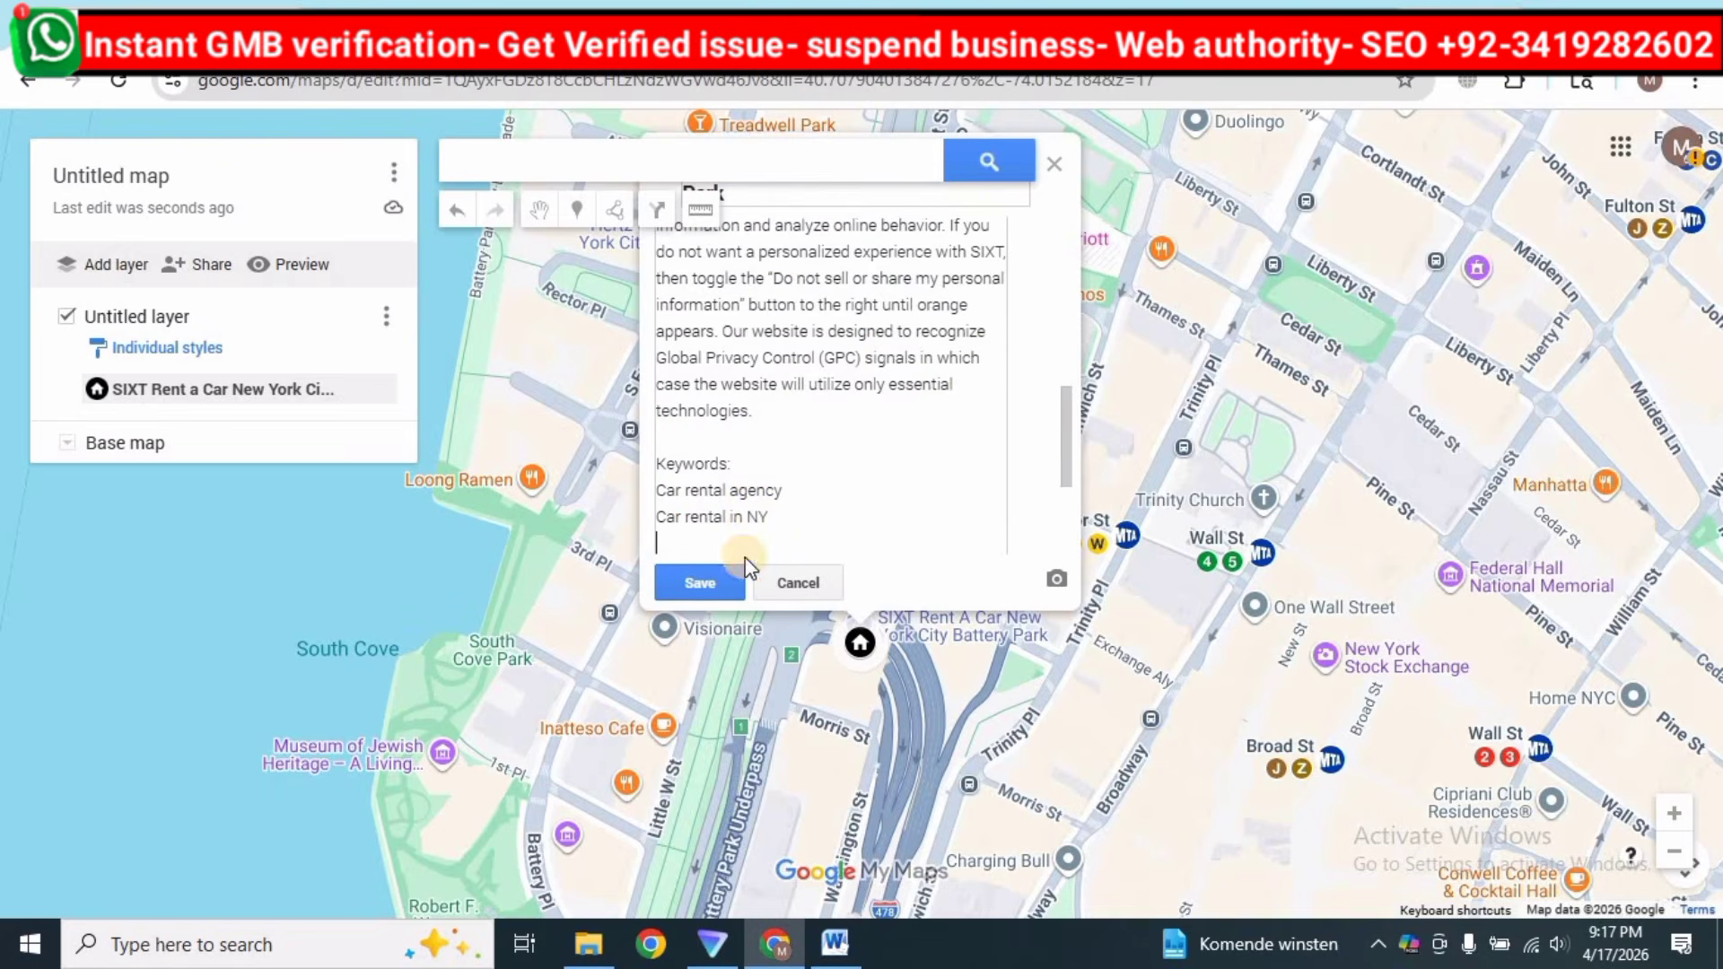
click(735, 574)
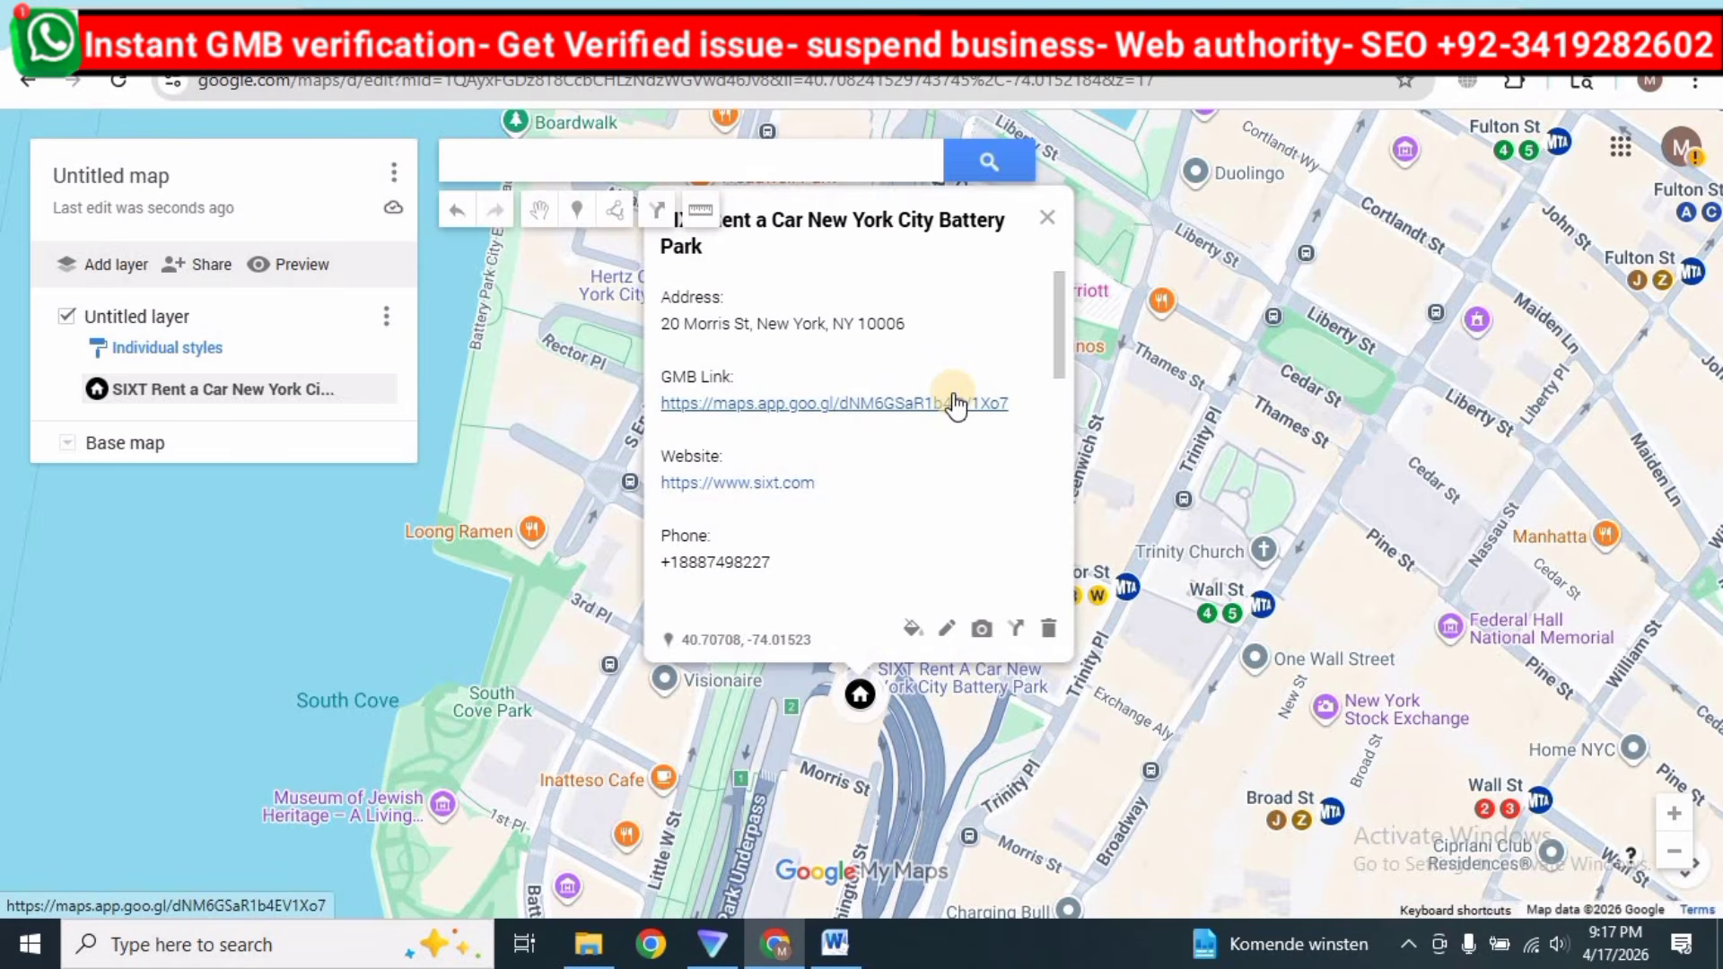
Open the map's title and description for editing and paste the copied business details as the map description.
click(123, 172)
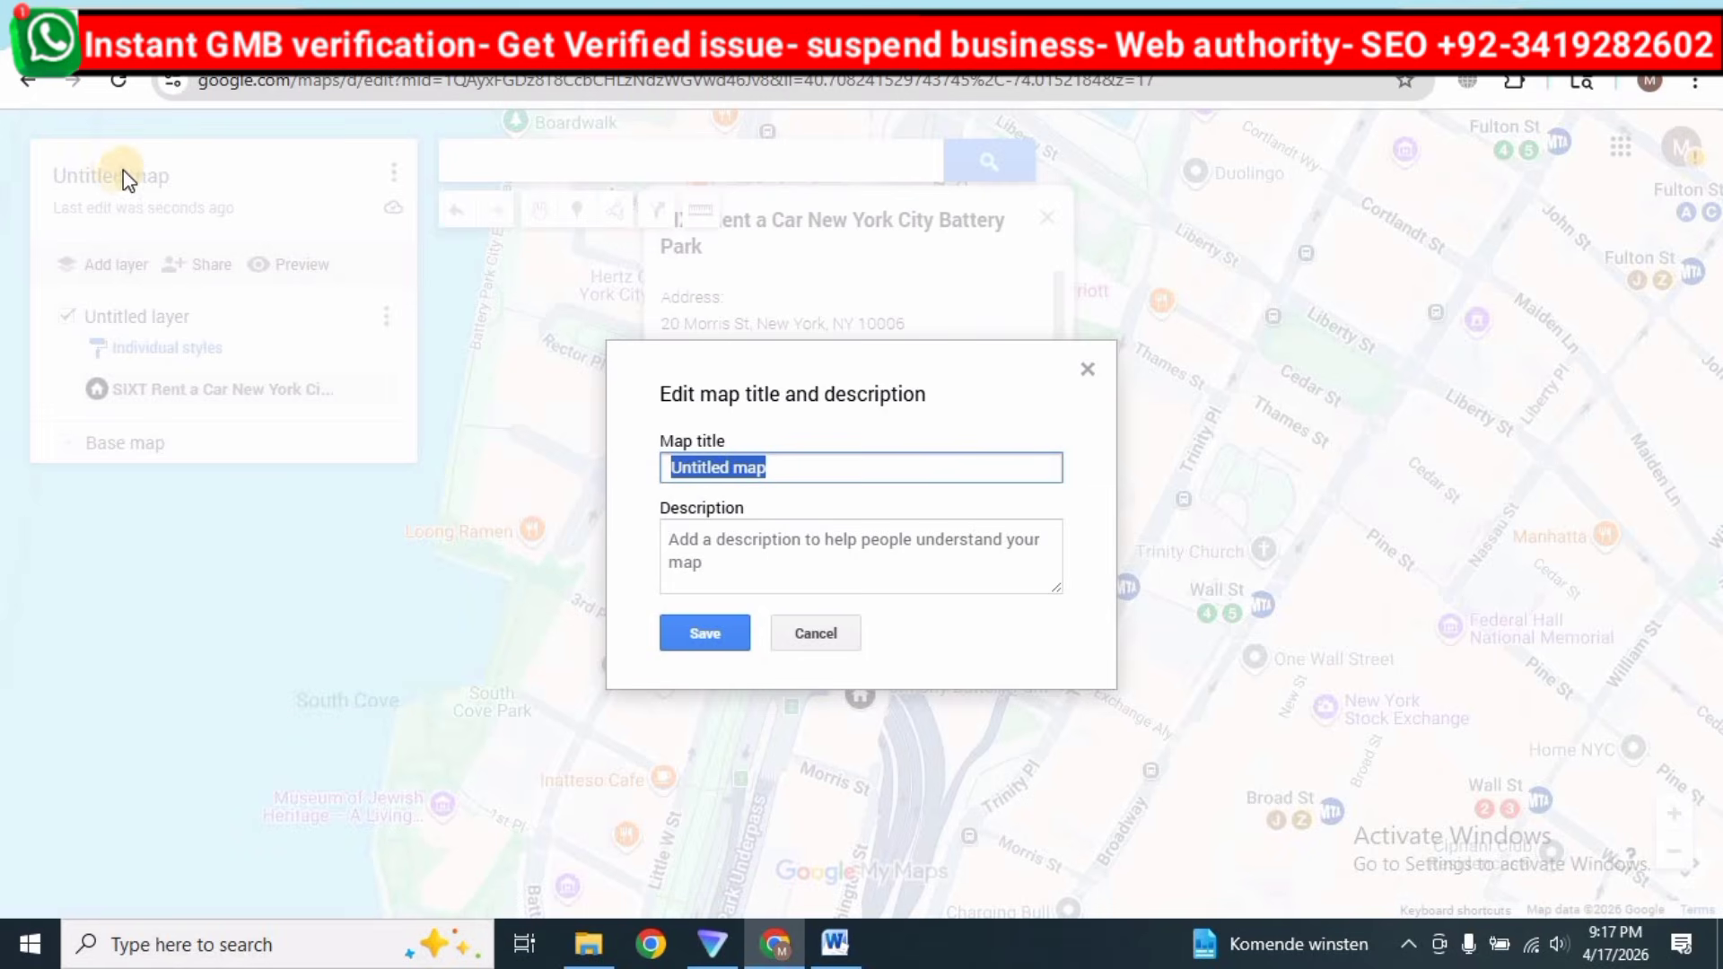
click(756, 544)
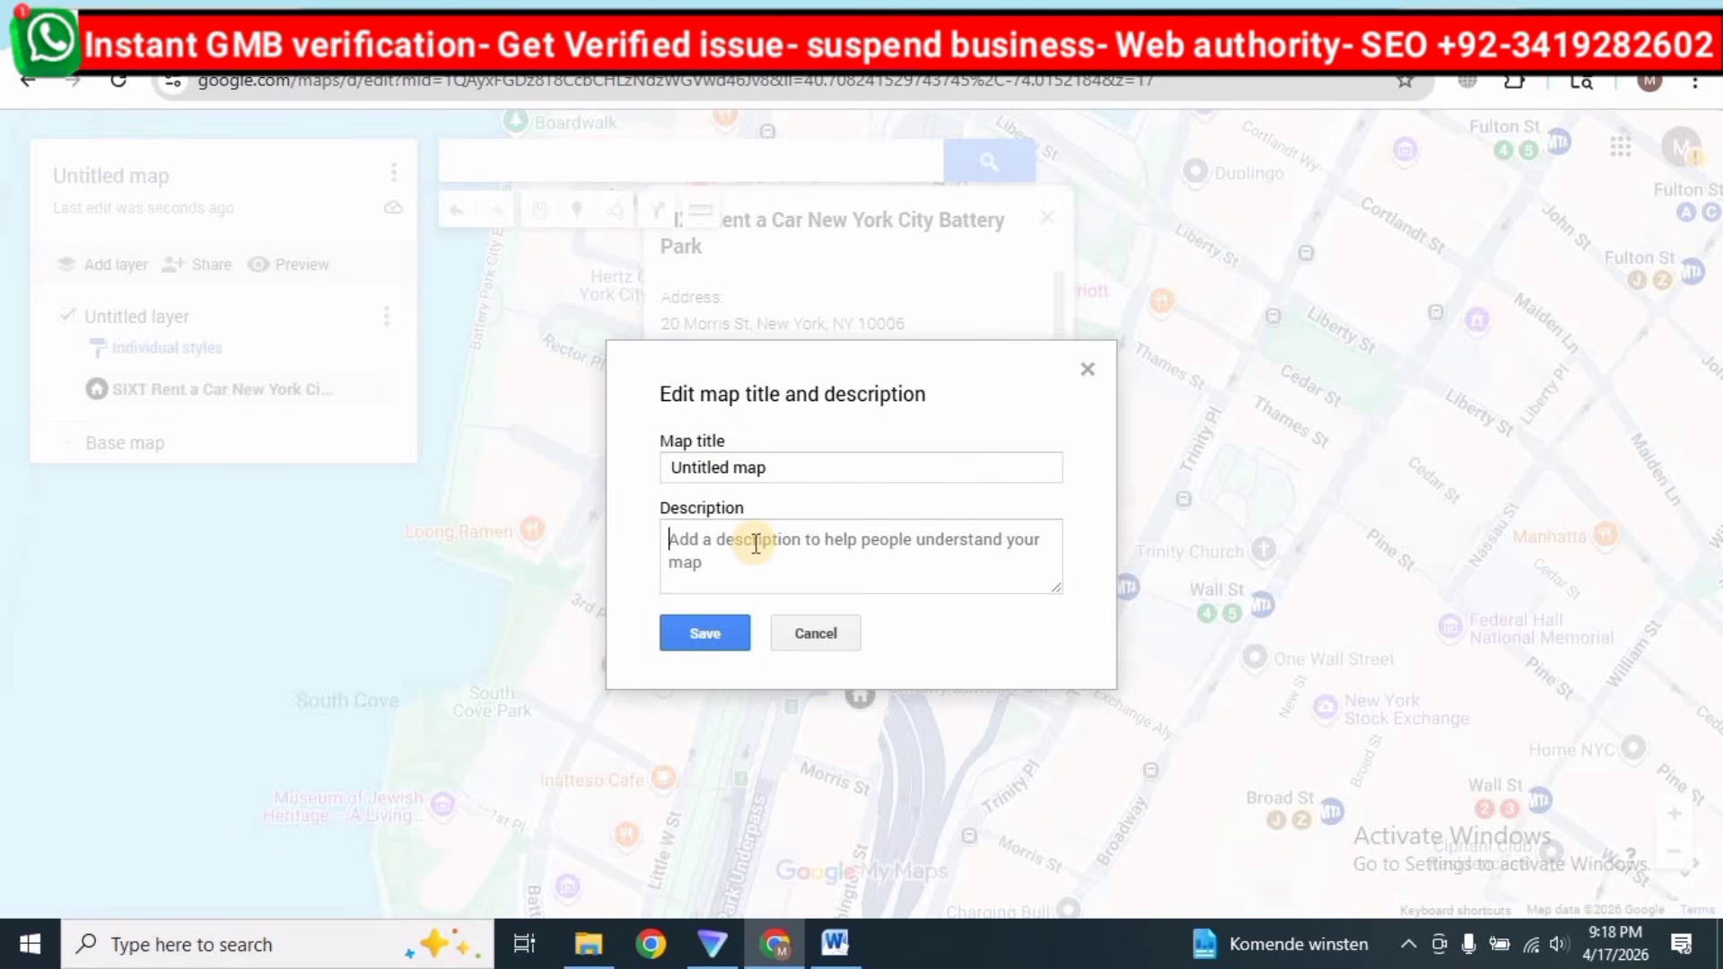
key(ctrl+v)
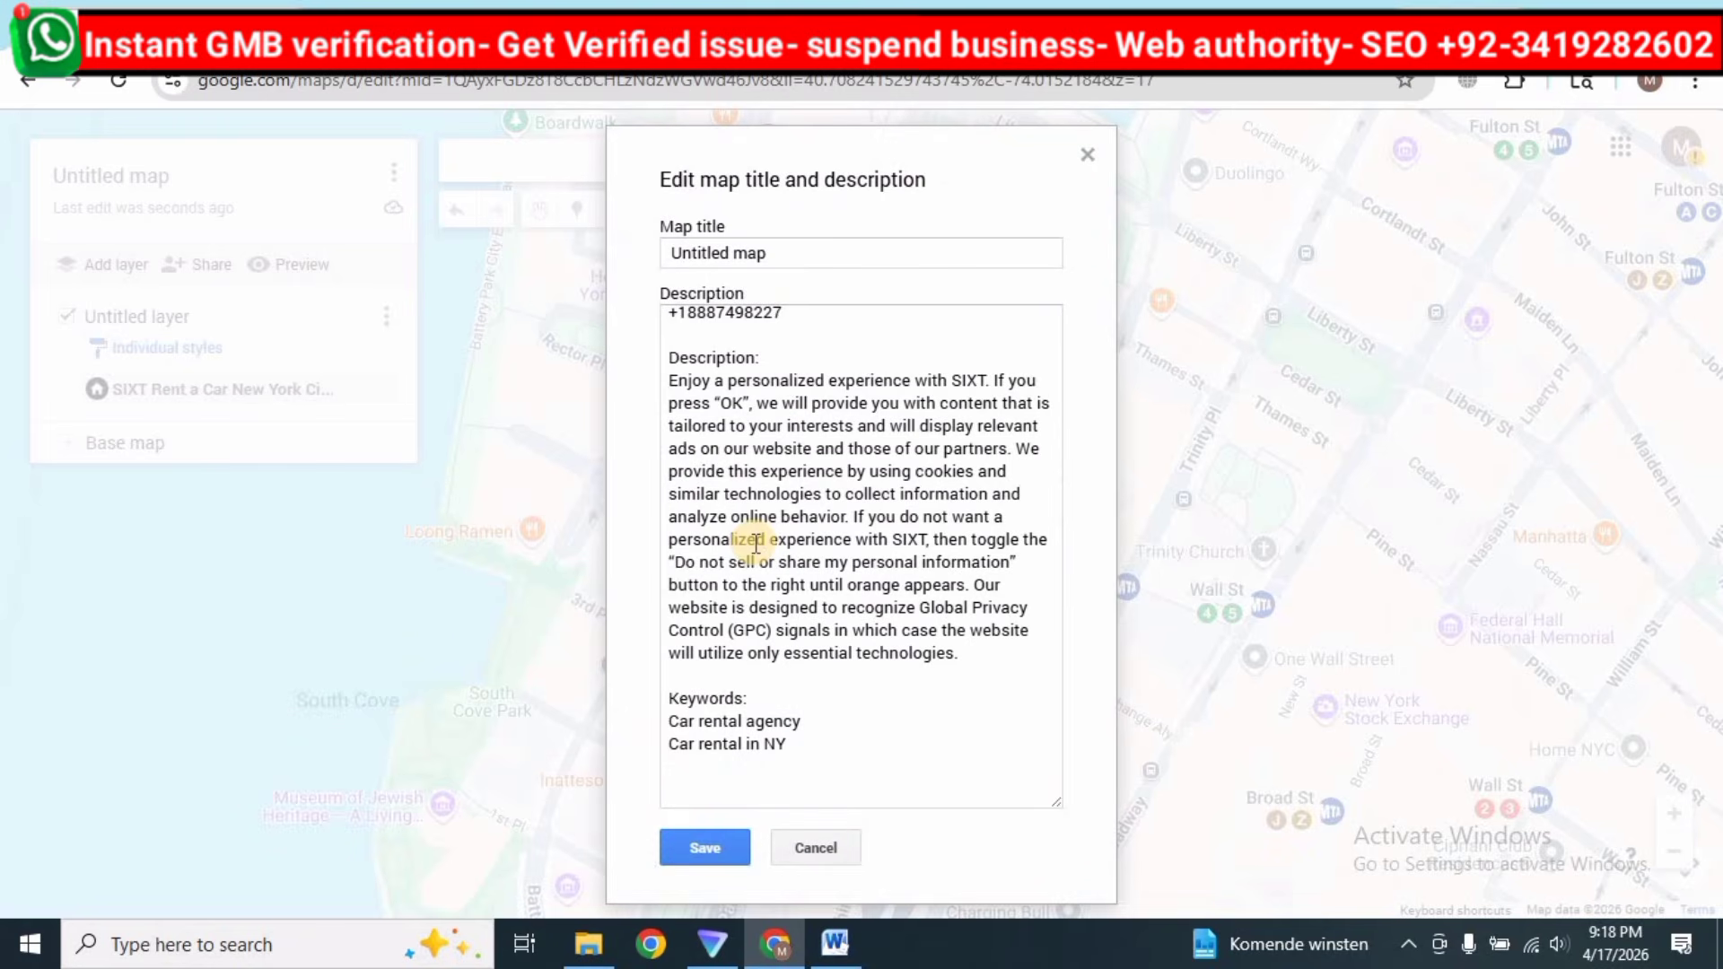
Replace the map title with the keyword Car rental agency copied from the Word document, and save the map details.
click(747, 254)
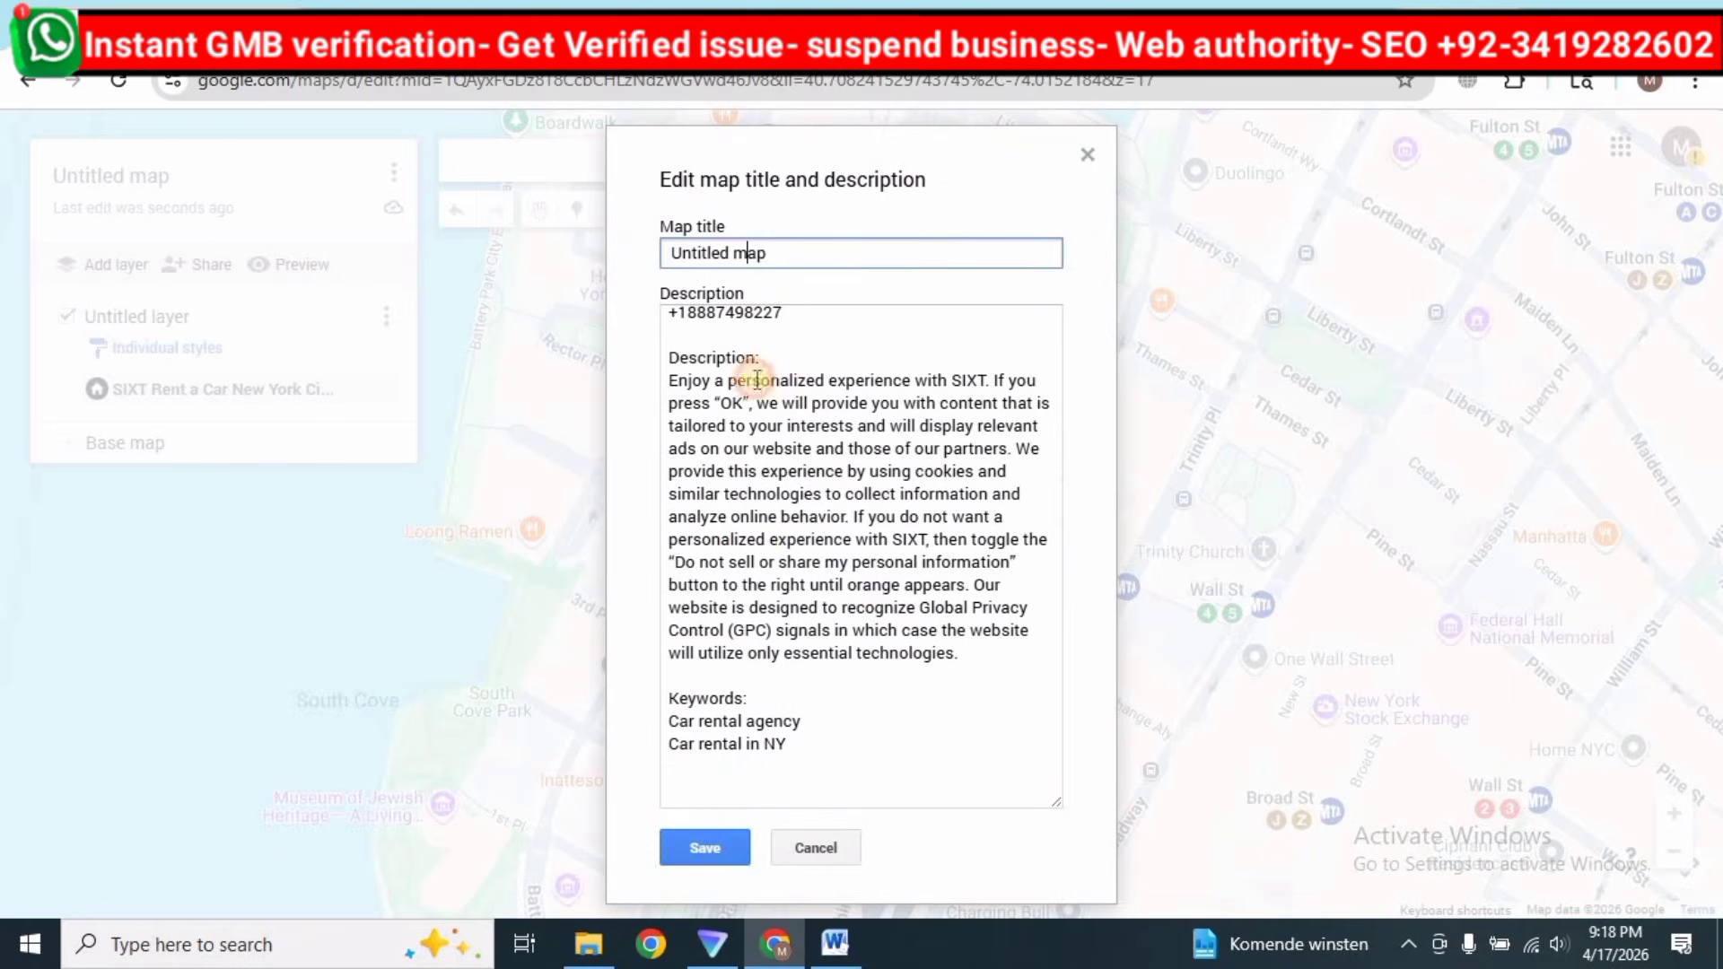
click(839, 944)
scroll(359, 494, up, 3)
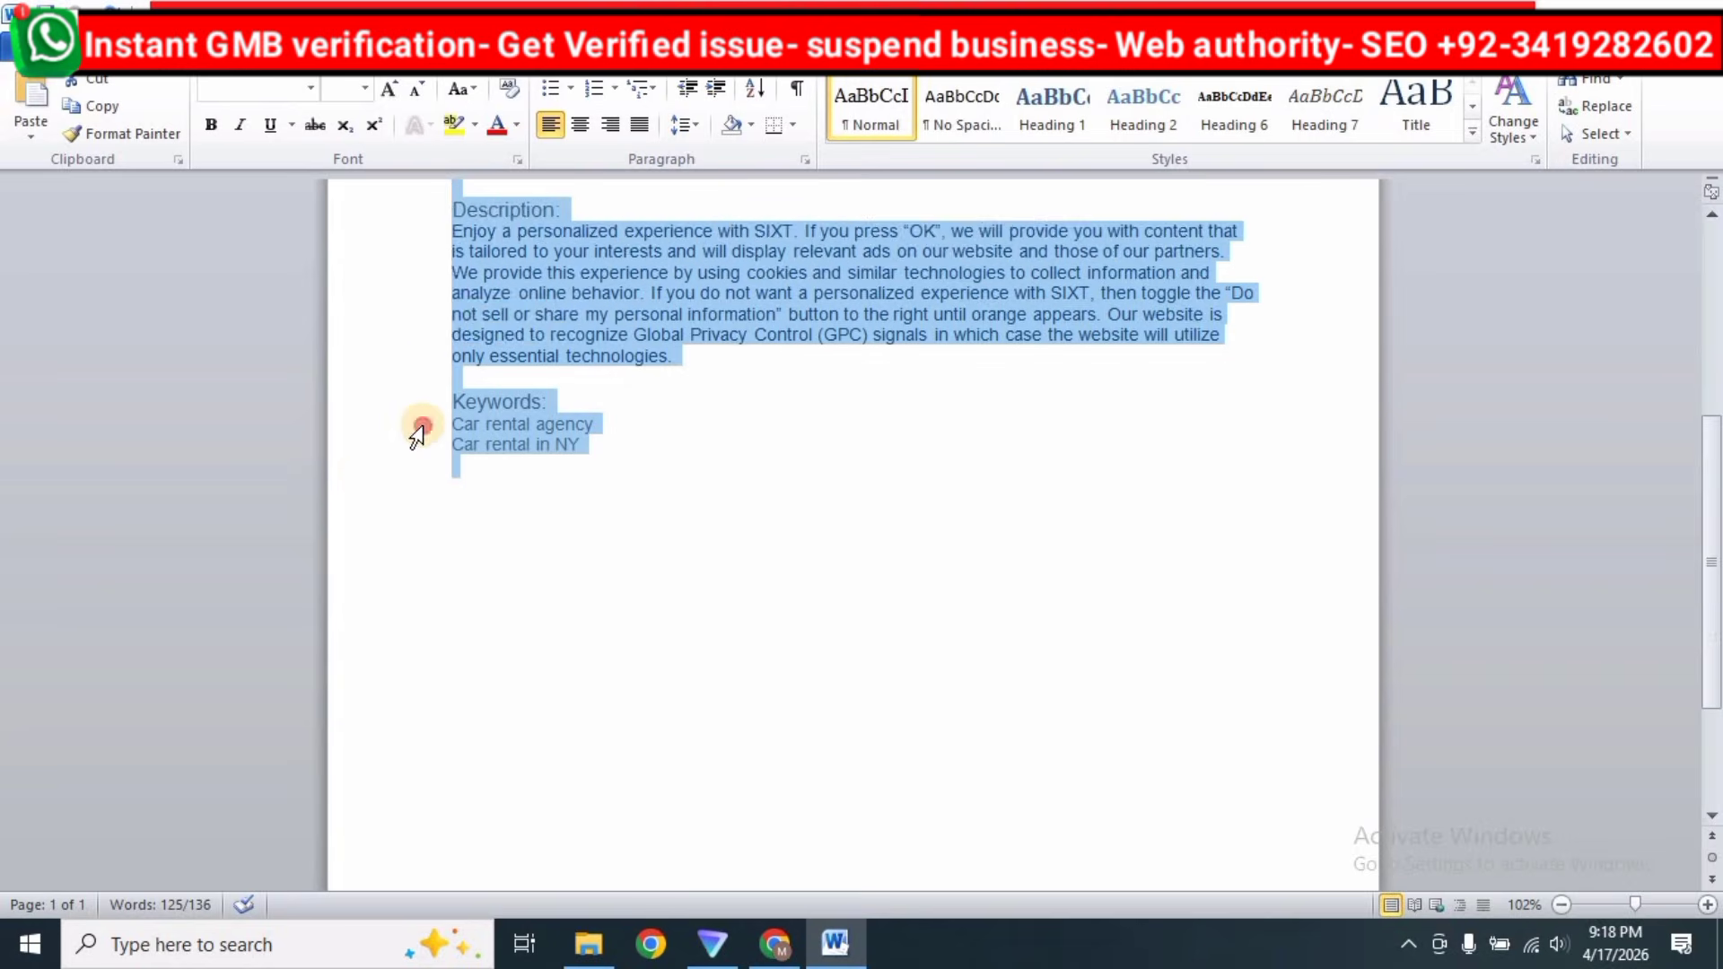
click(422, 427)
key(ctrl+c)
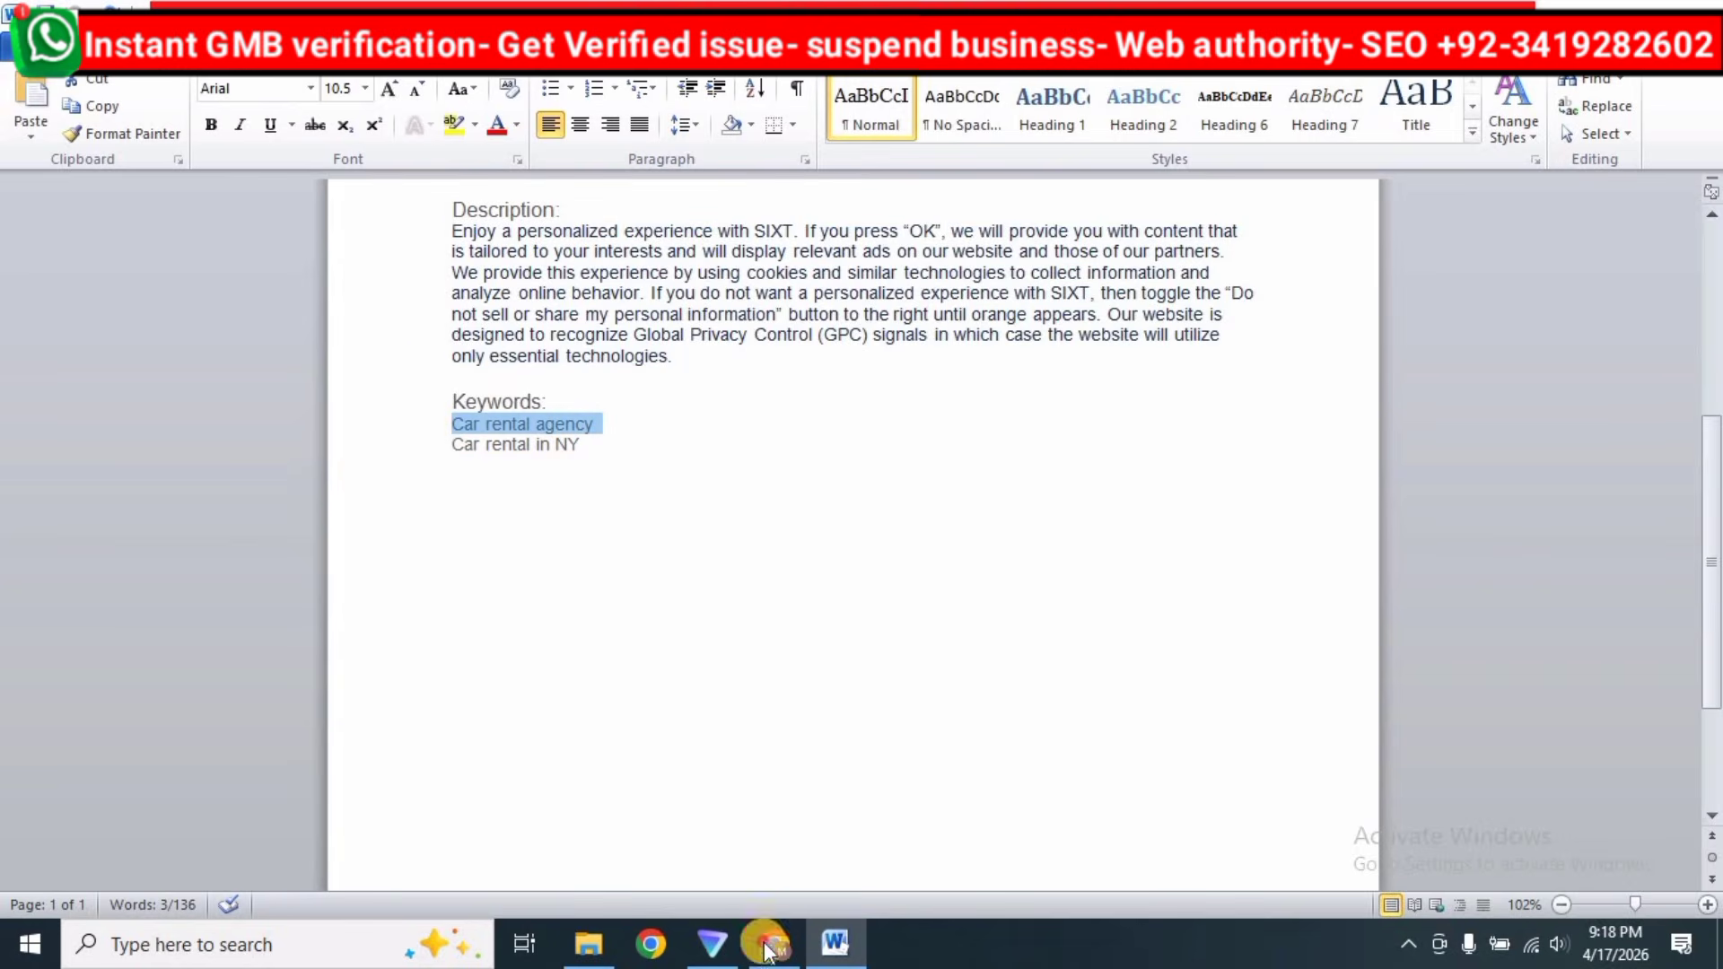
click(775, 944)
key(ctrl+a)
key(ctrl+v)
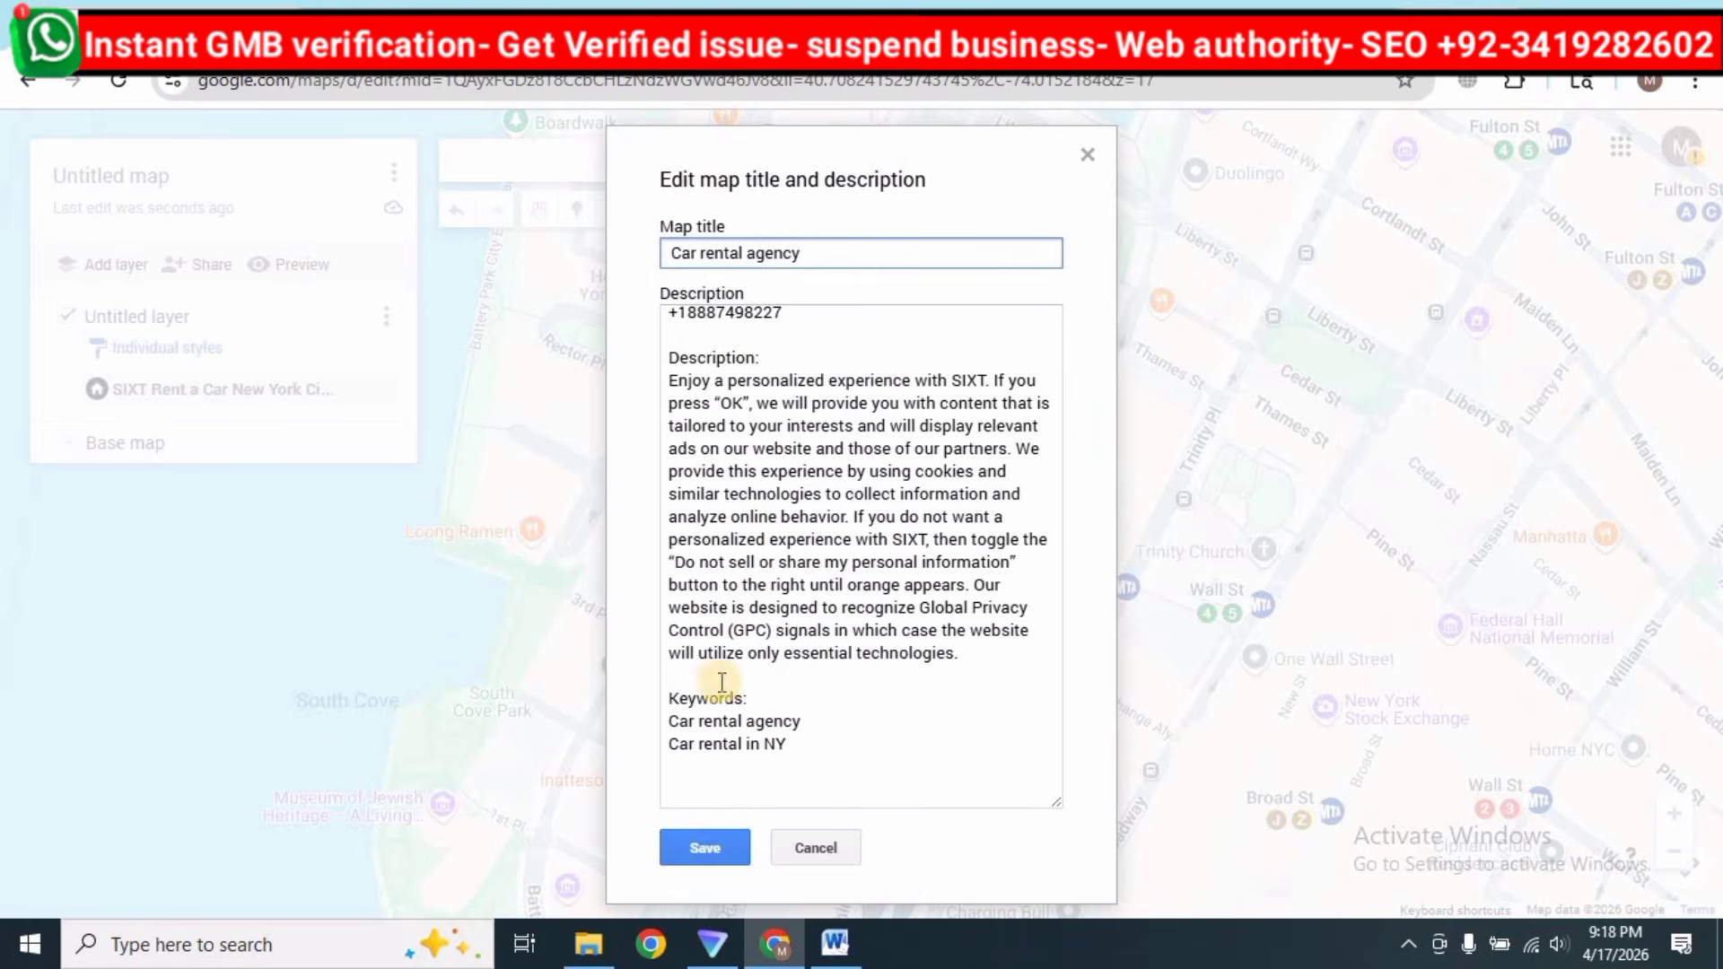
click(702, 836)
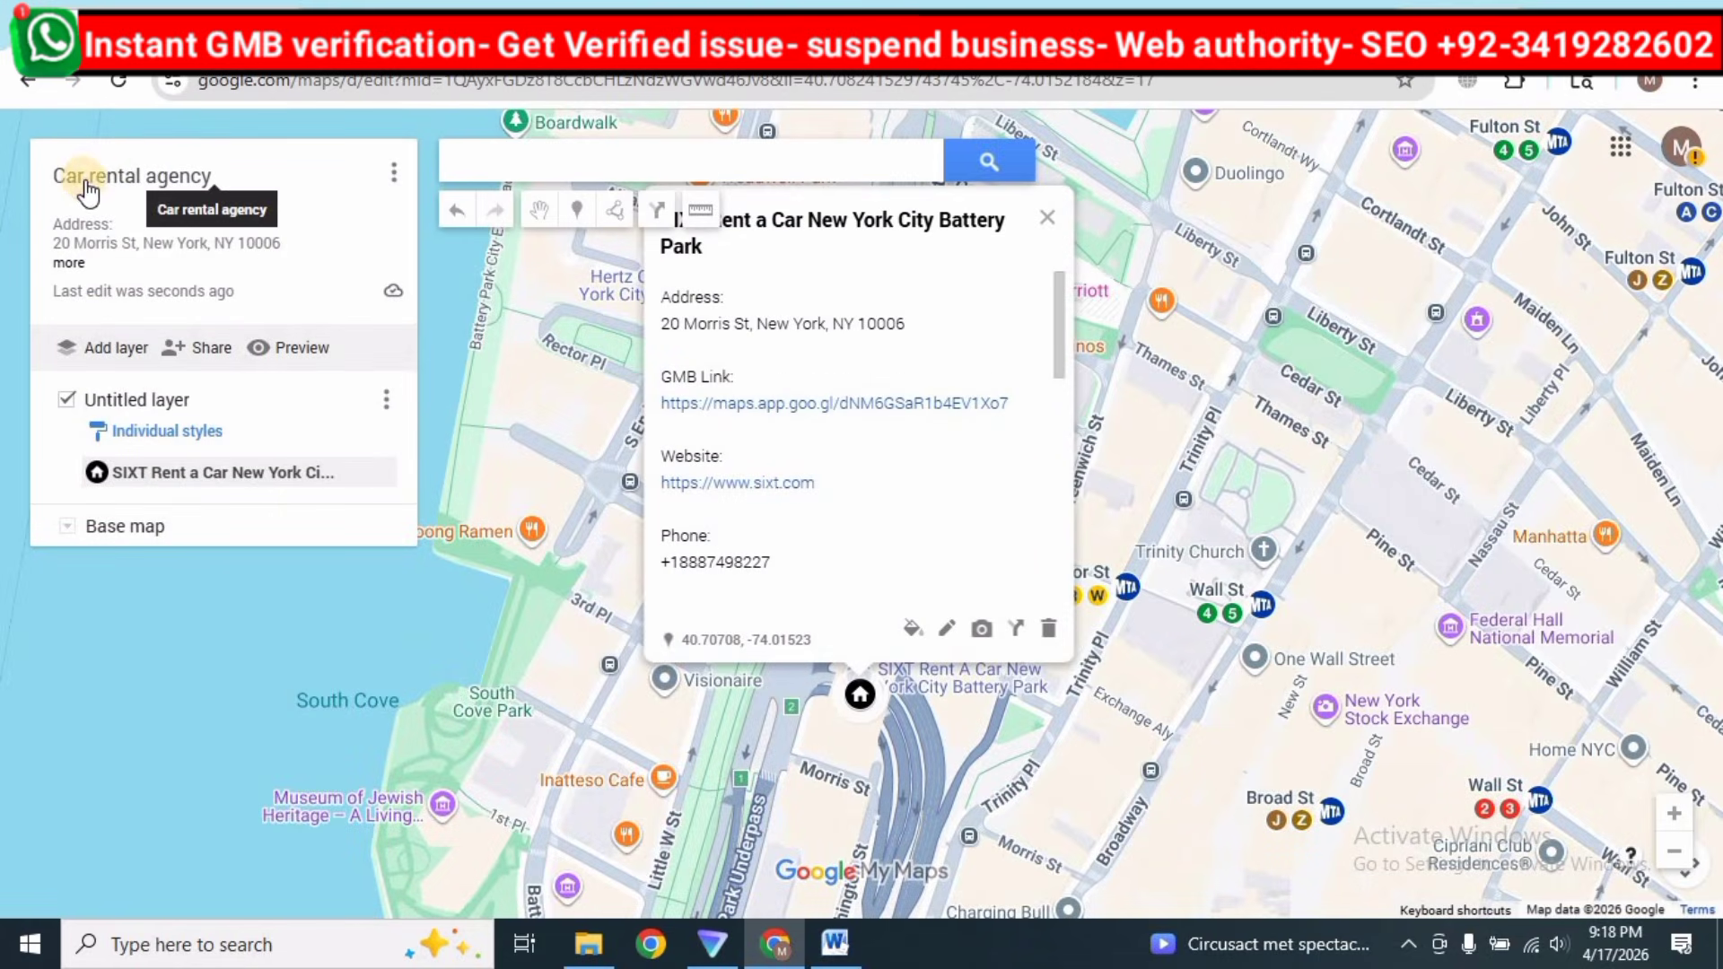
Rename the untitled layer as Car rental agency.
click(134, 399)
key(ctrl+v)
click(724, 564)
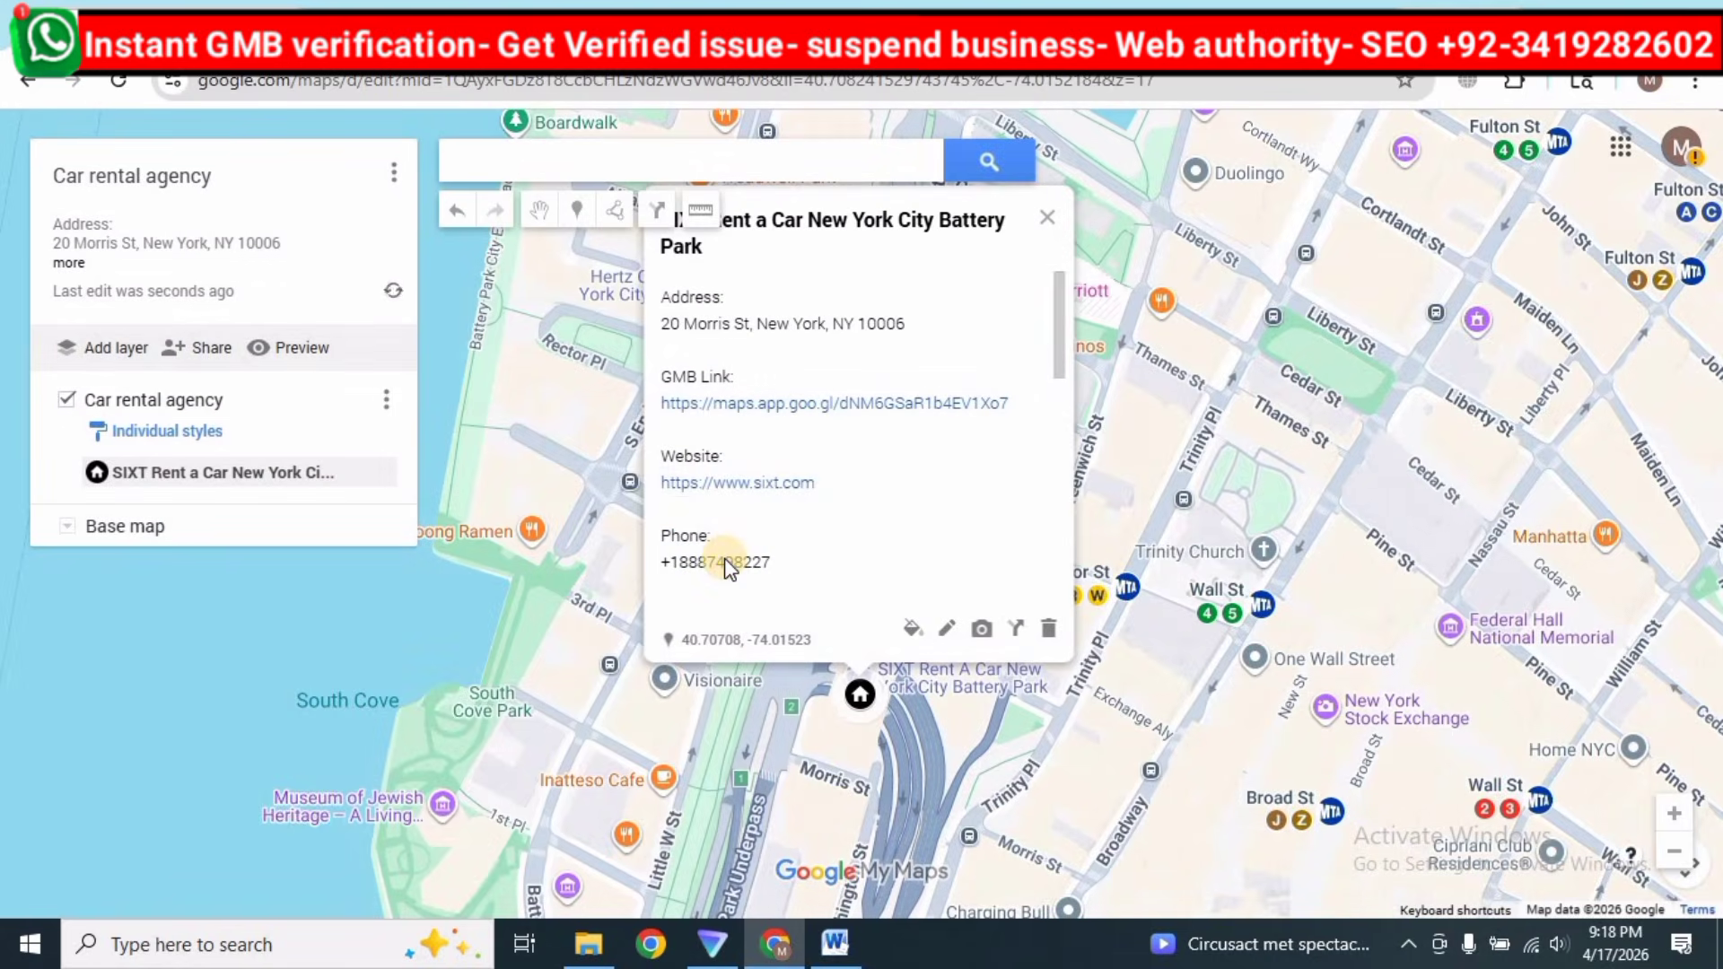
Review the SIXT marker's title and details on the map.
click(330, 477)
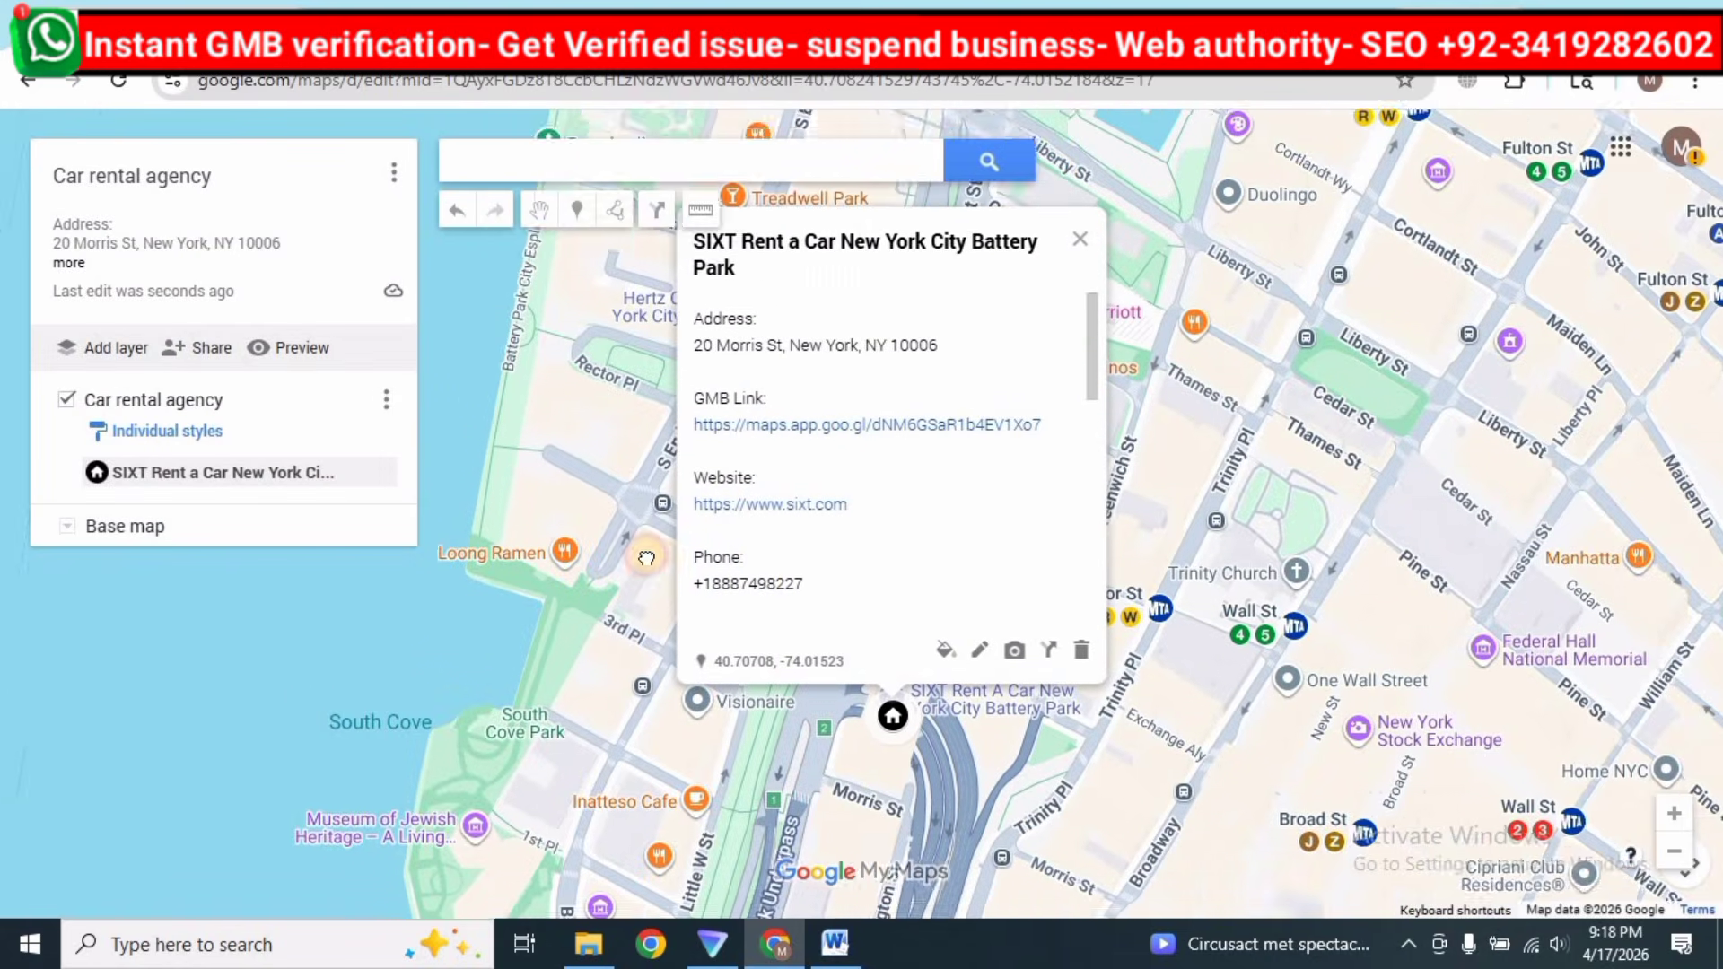
click(380, 586)
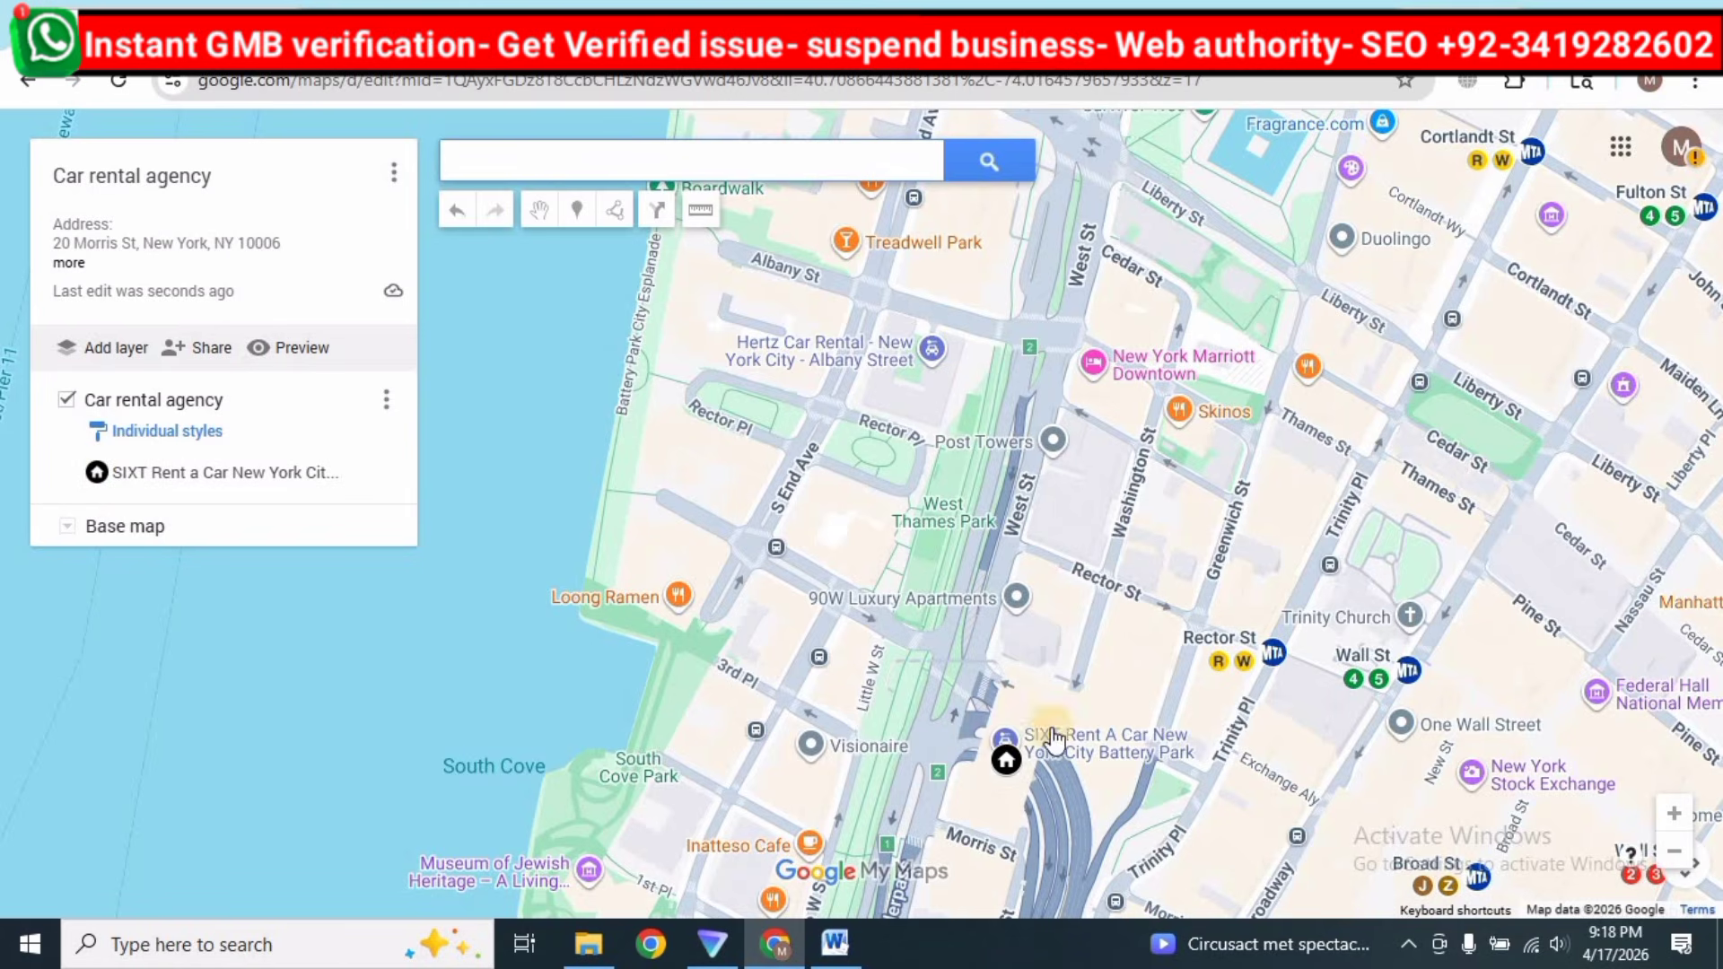
click(281, 480)
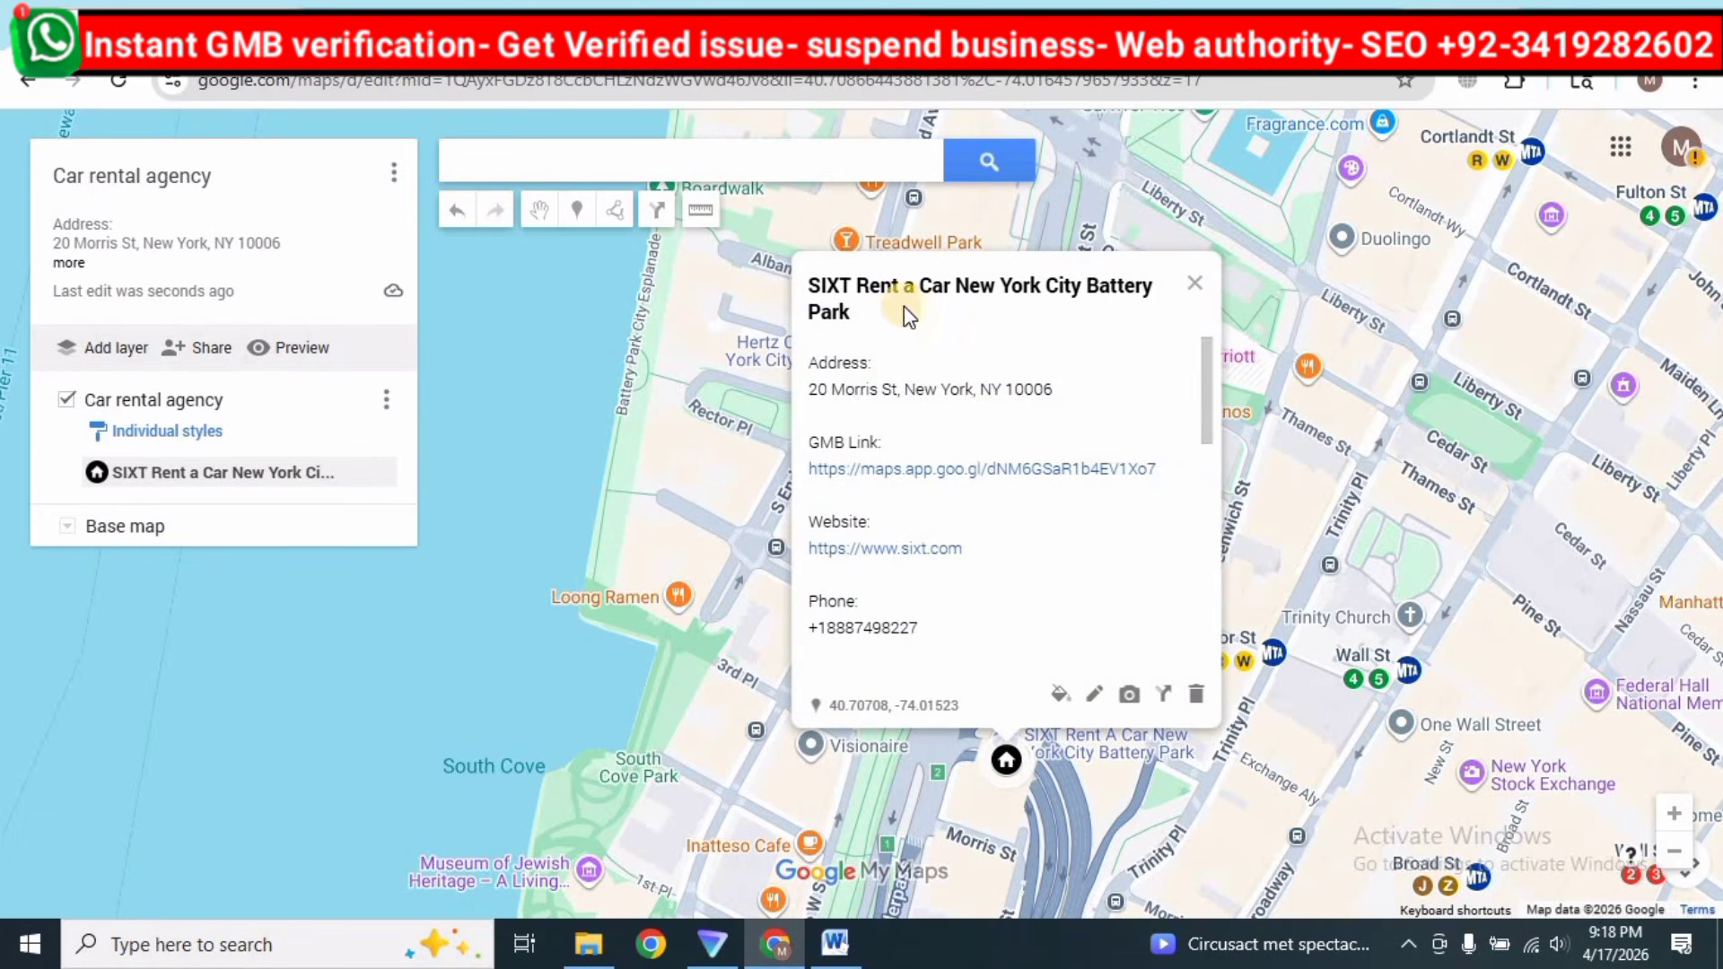
drag(854, 315, 779, 294)
click(779, 293)
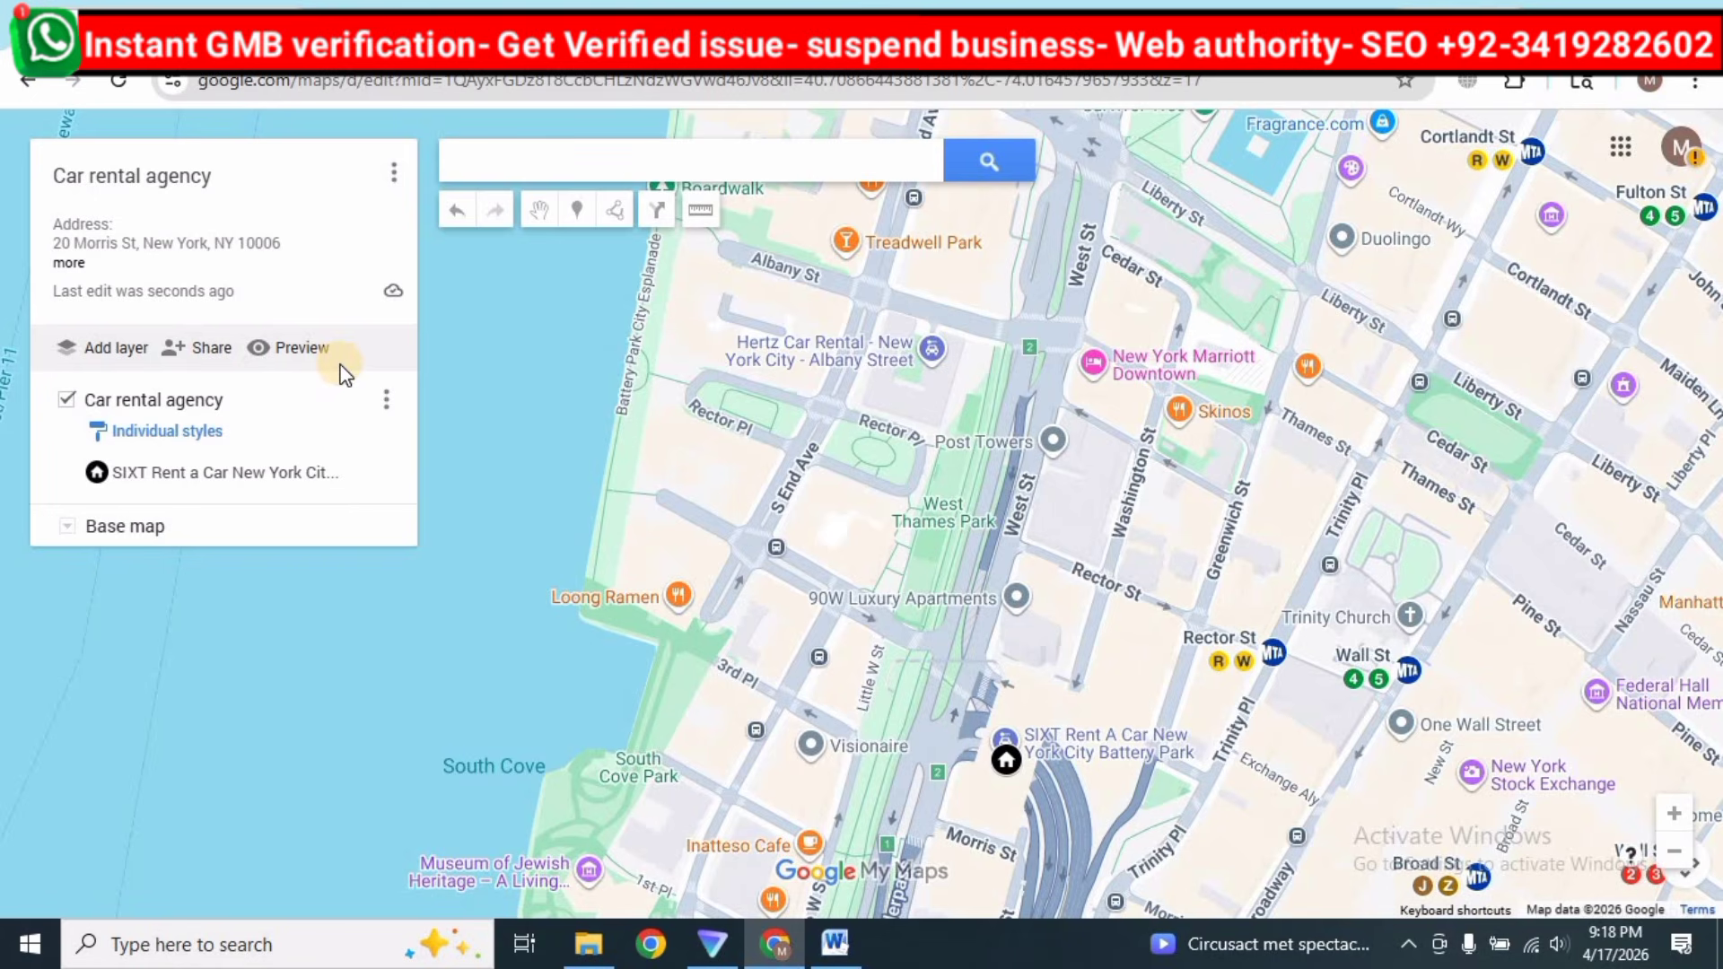
click(1006, 758)
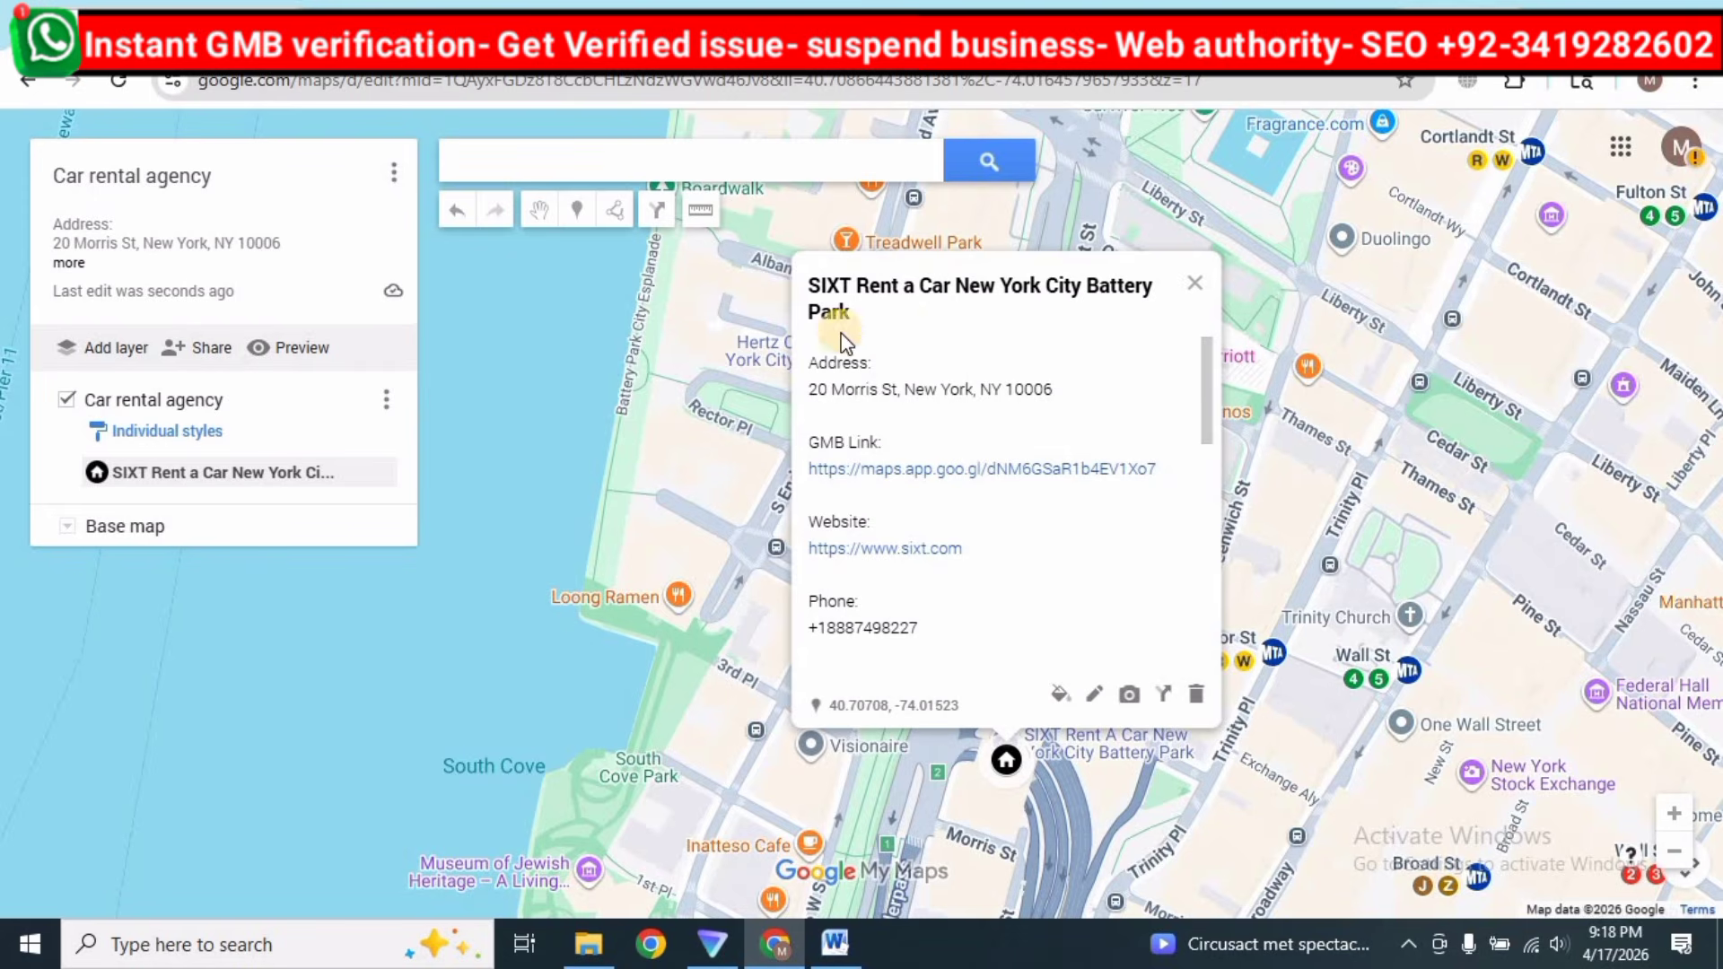
click(588, 648)
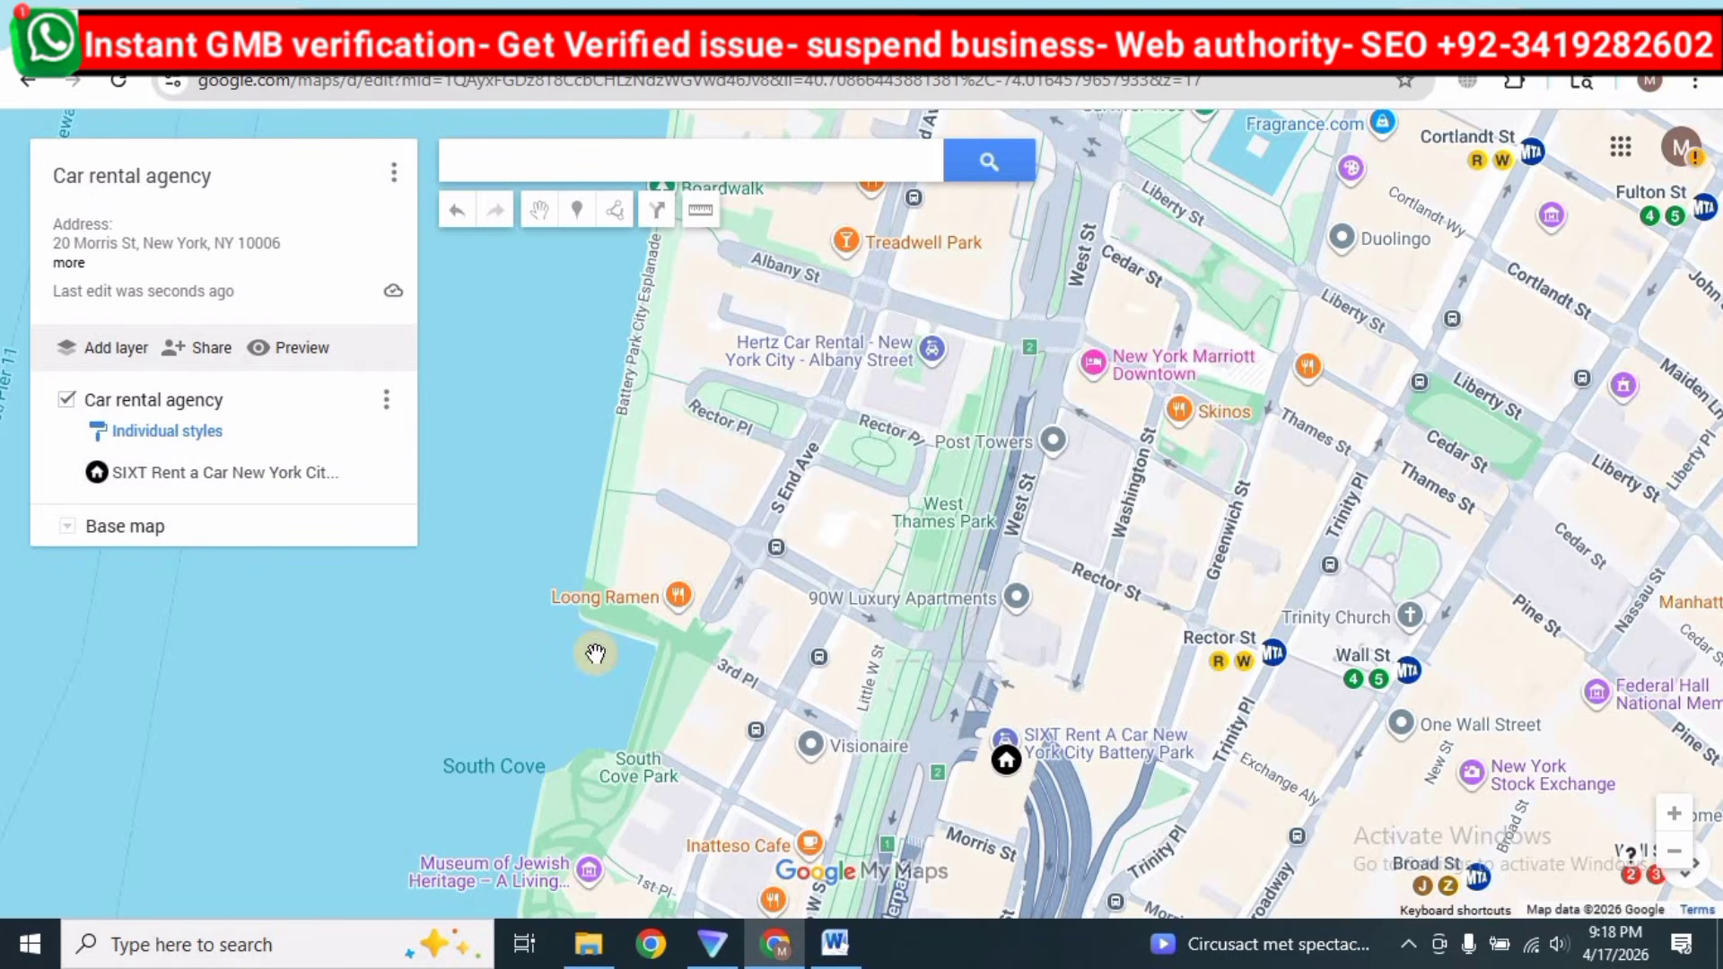
drag(588, 647, 582, 578)
Switch to the Connecté by Trop Saint example map and examine its marker circles and labels.
click(491, 4)
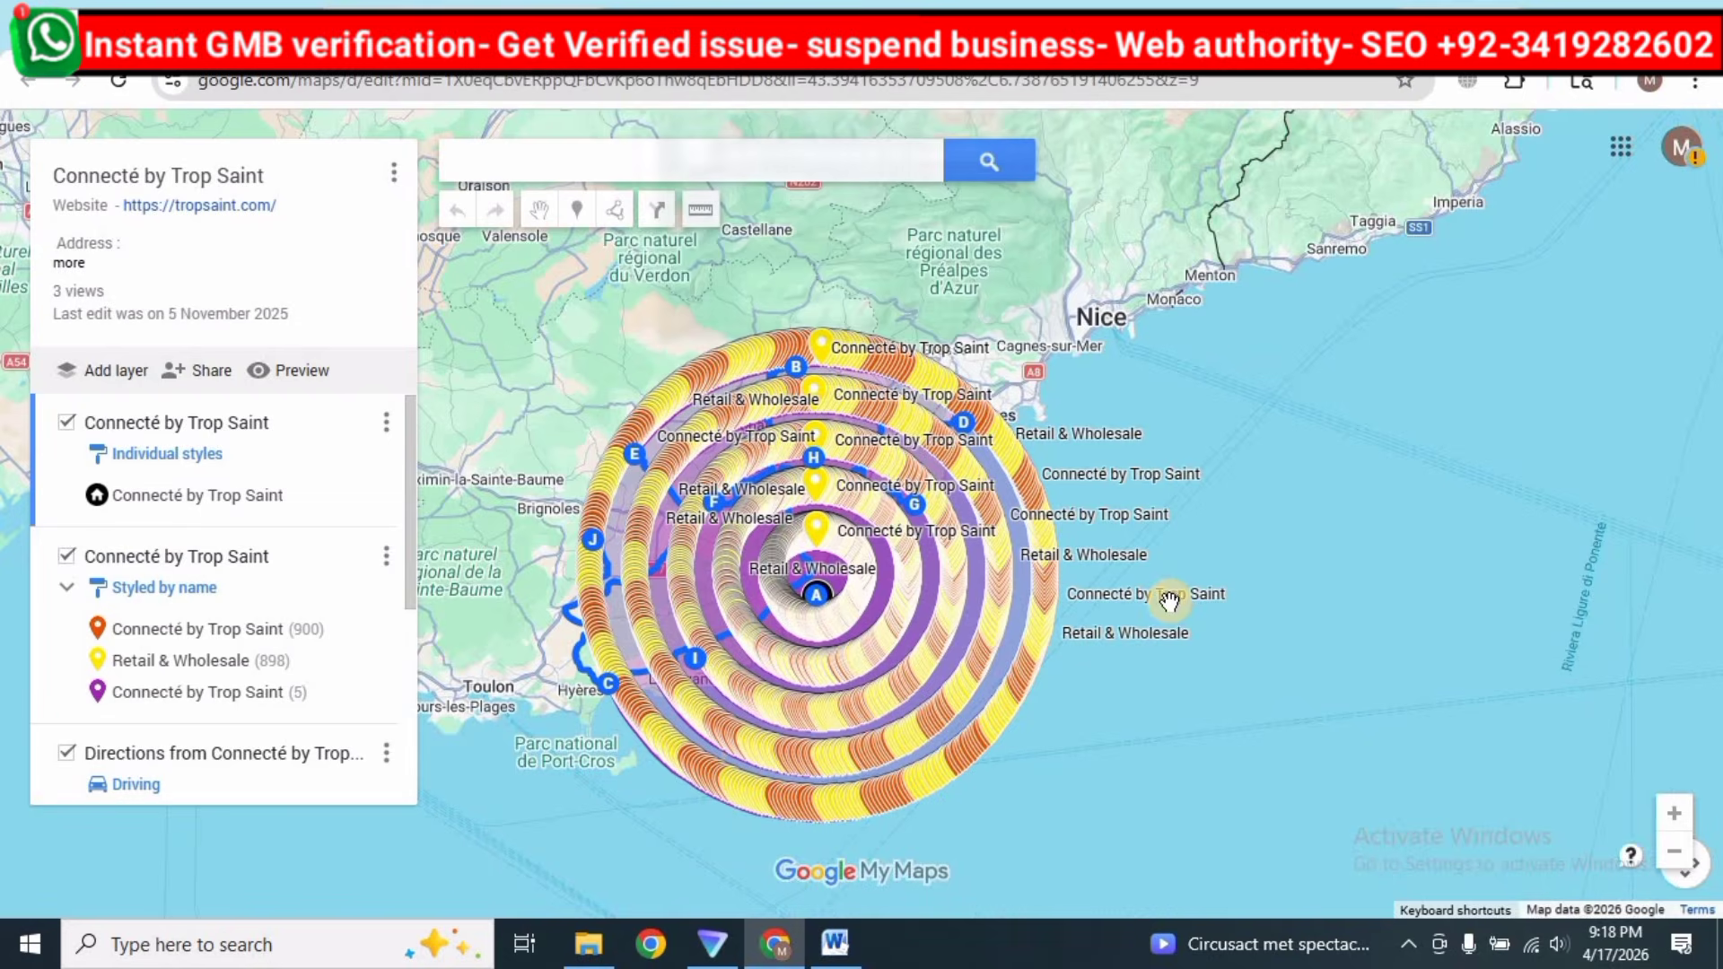
click(969, 300)
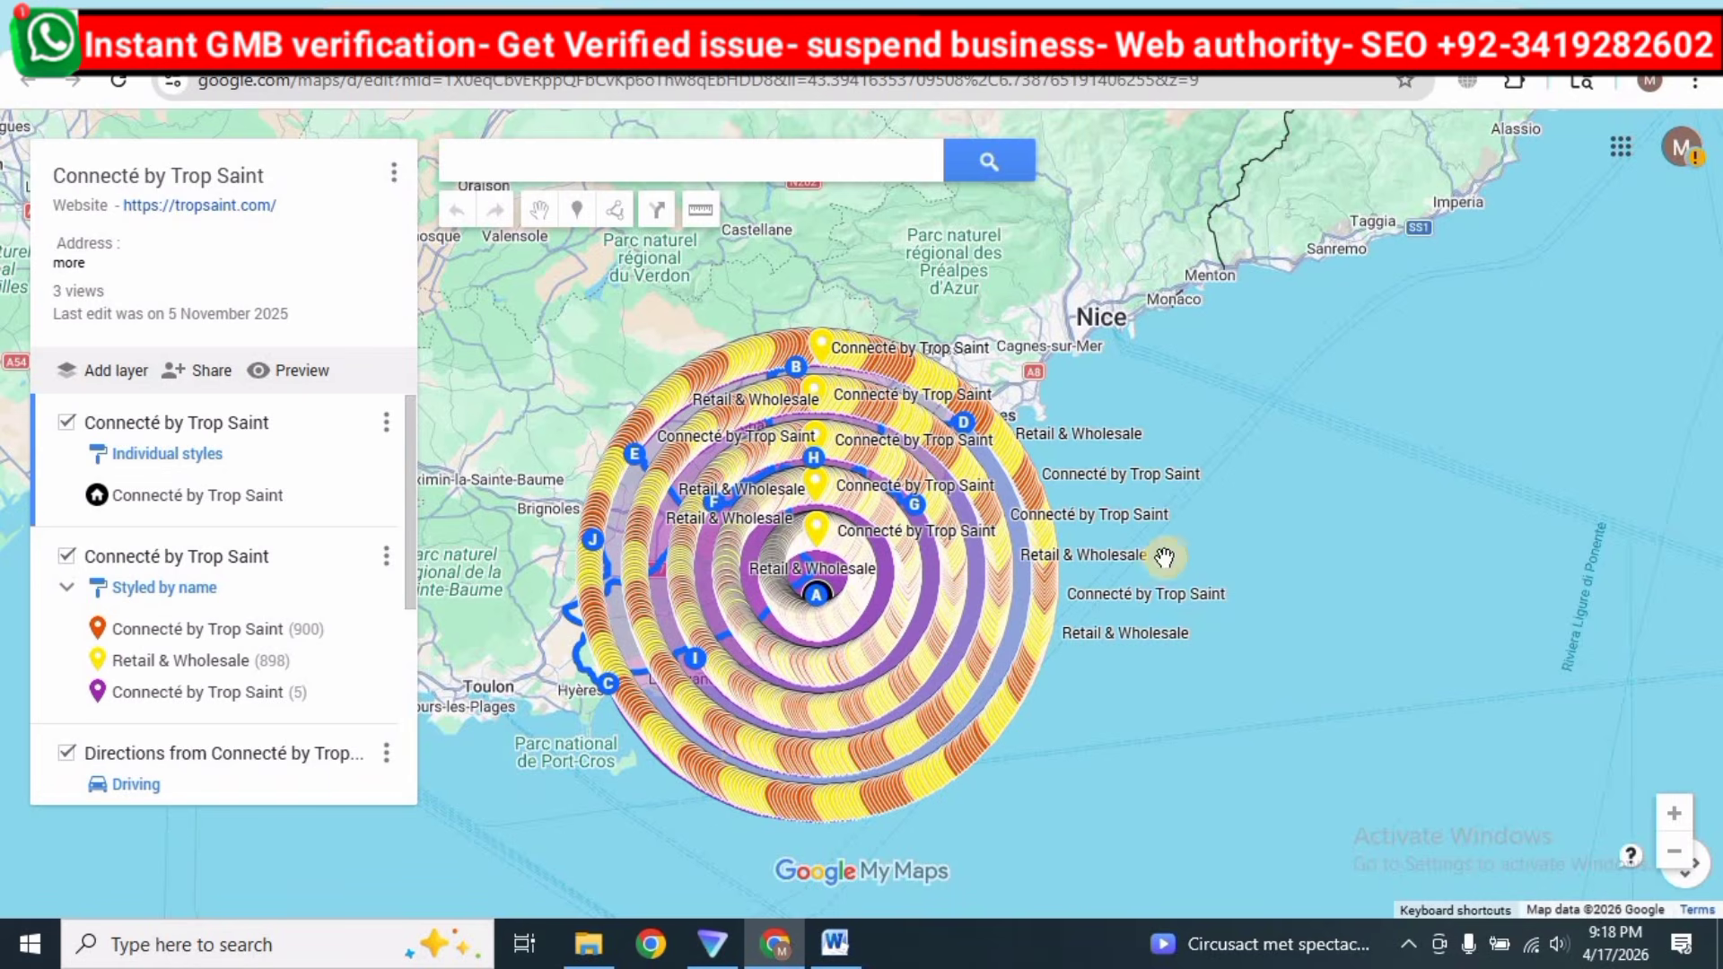
drag(1204, 551, 1246, 510)
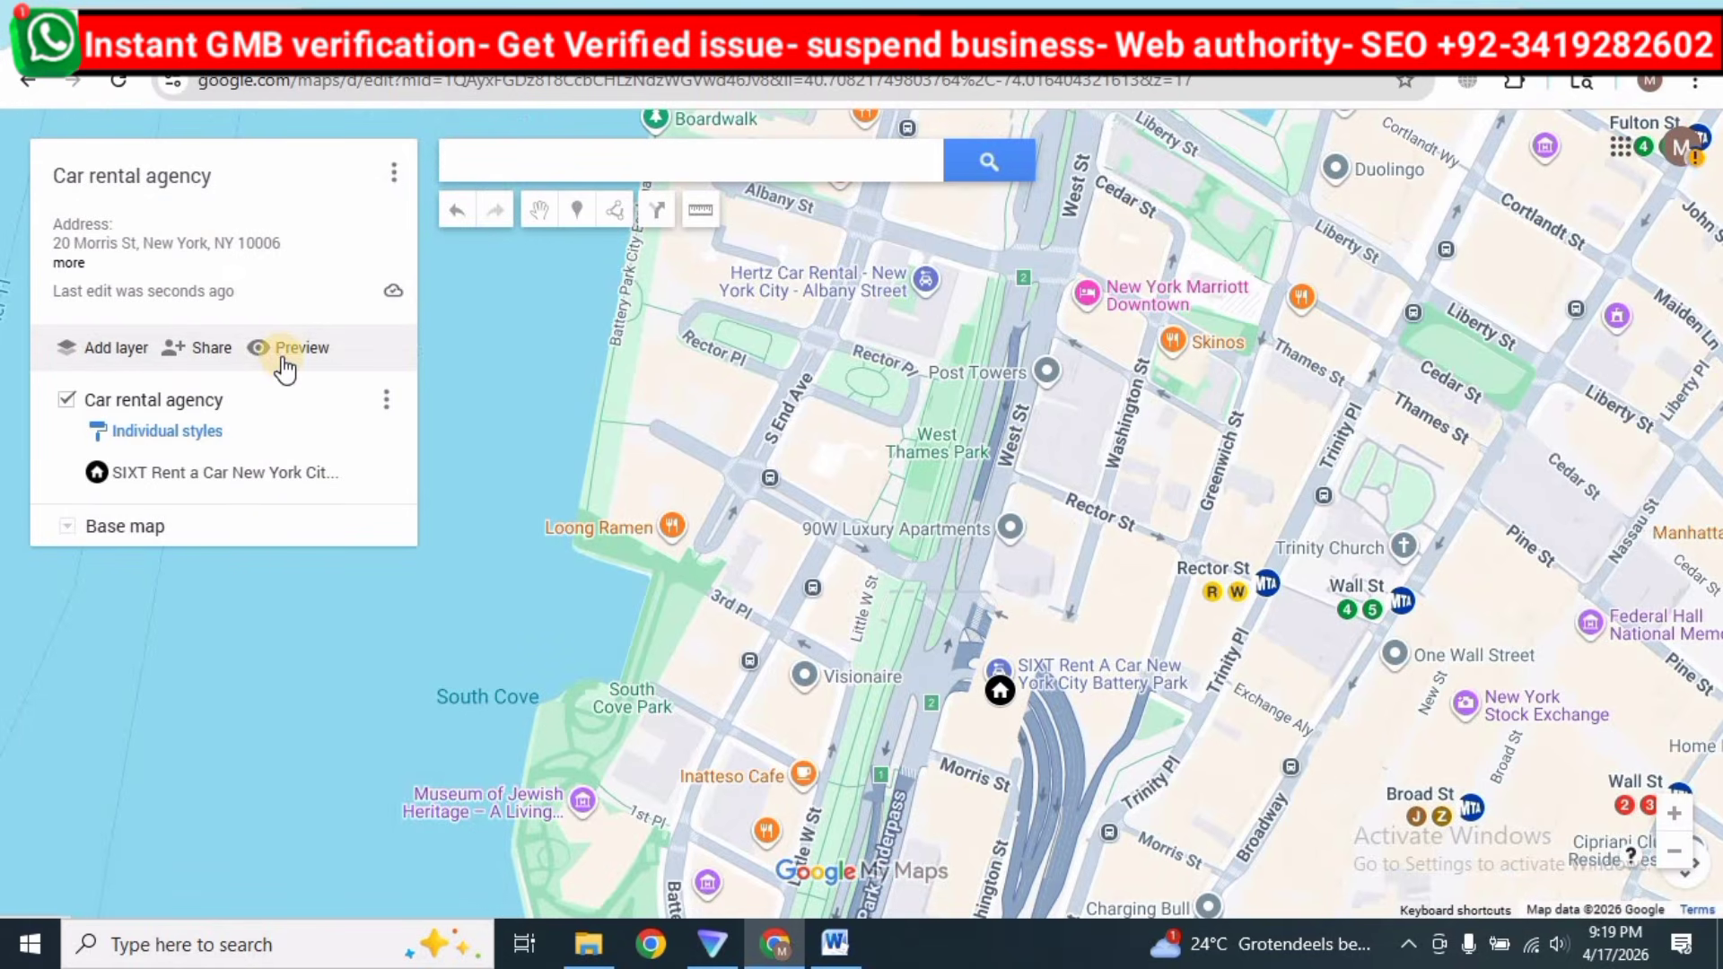
Let anyone with the link view the Car rental agency map, make it searchable on the internet, and try sharing it on Drive.
click(203, 359)
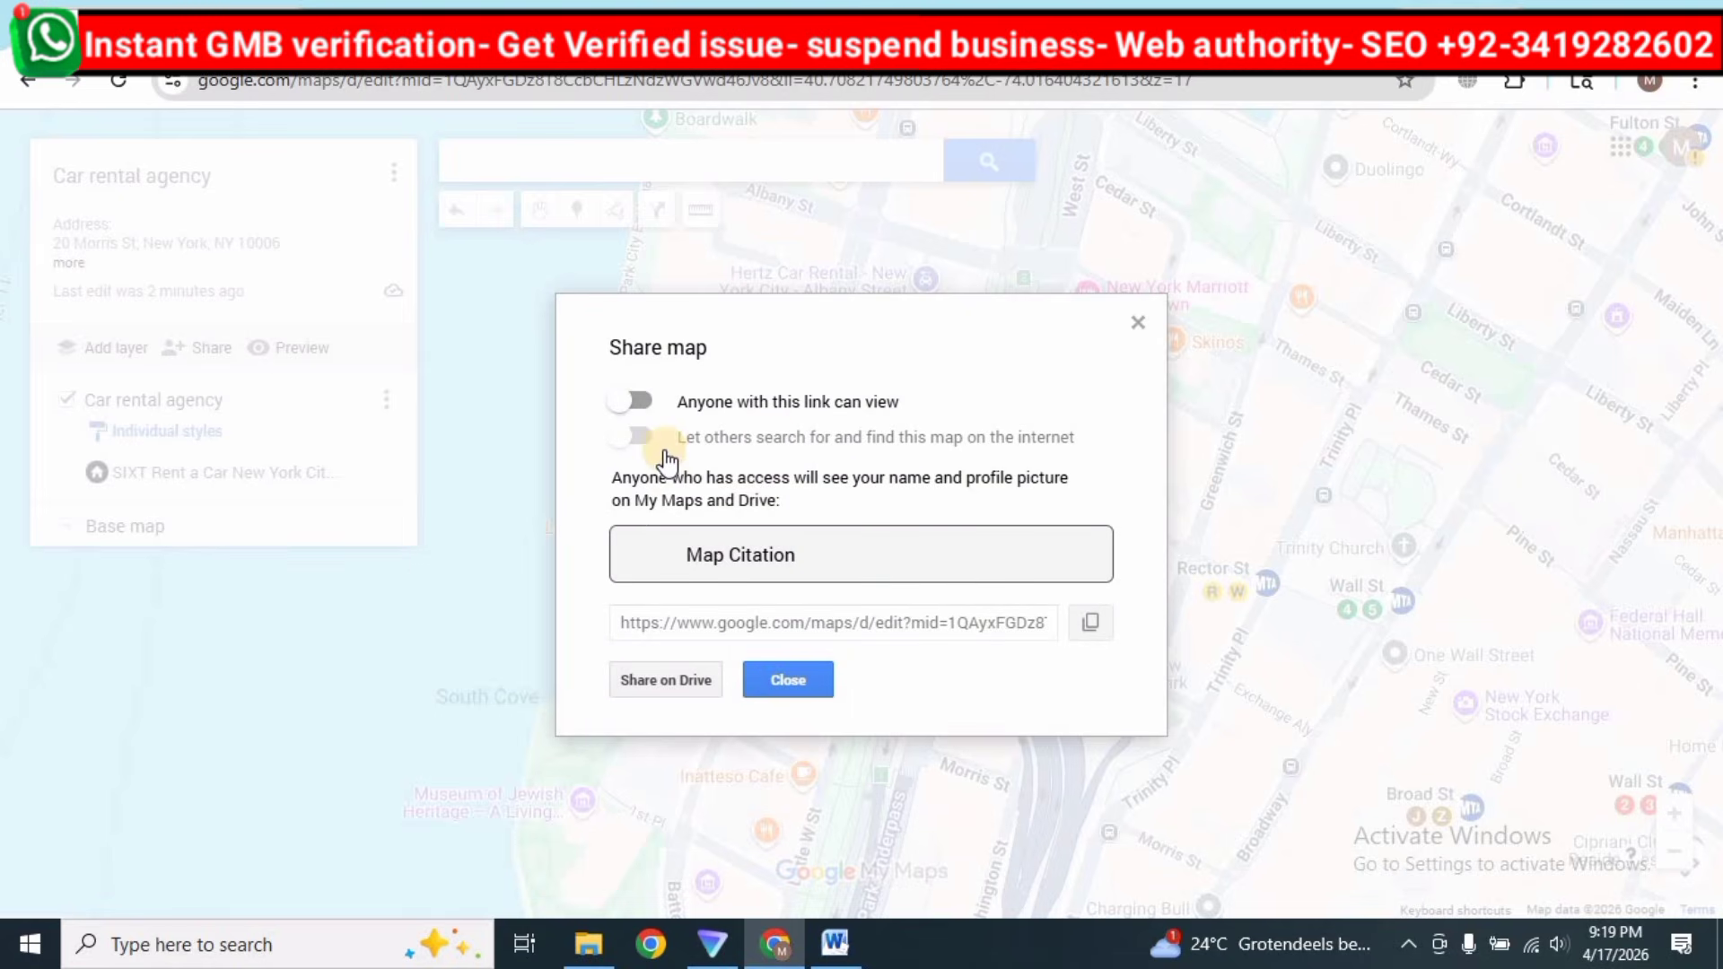
click(633, 401)
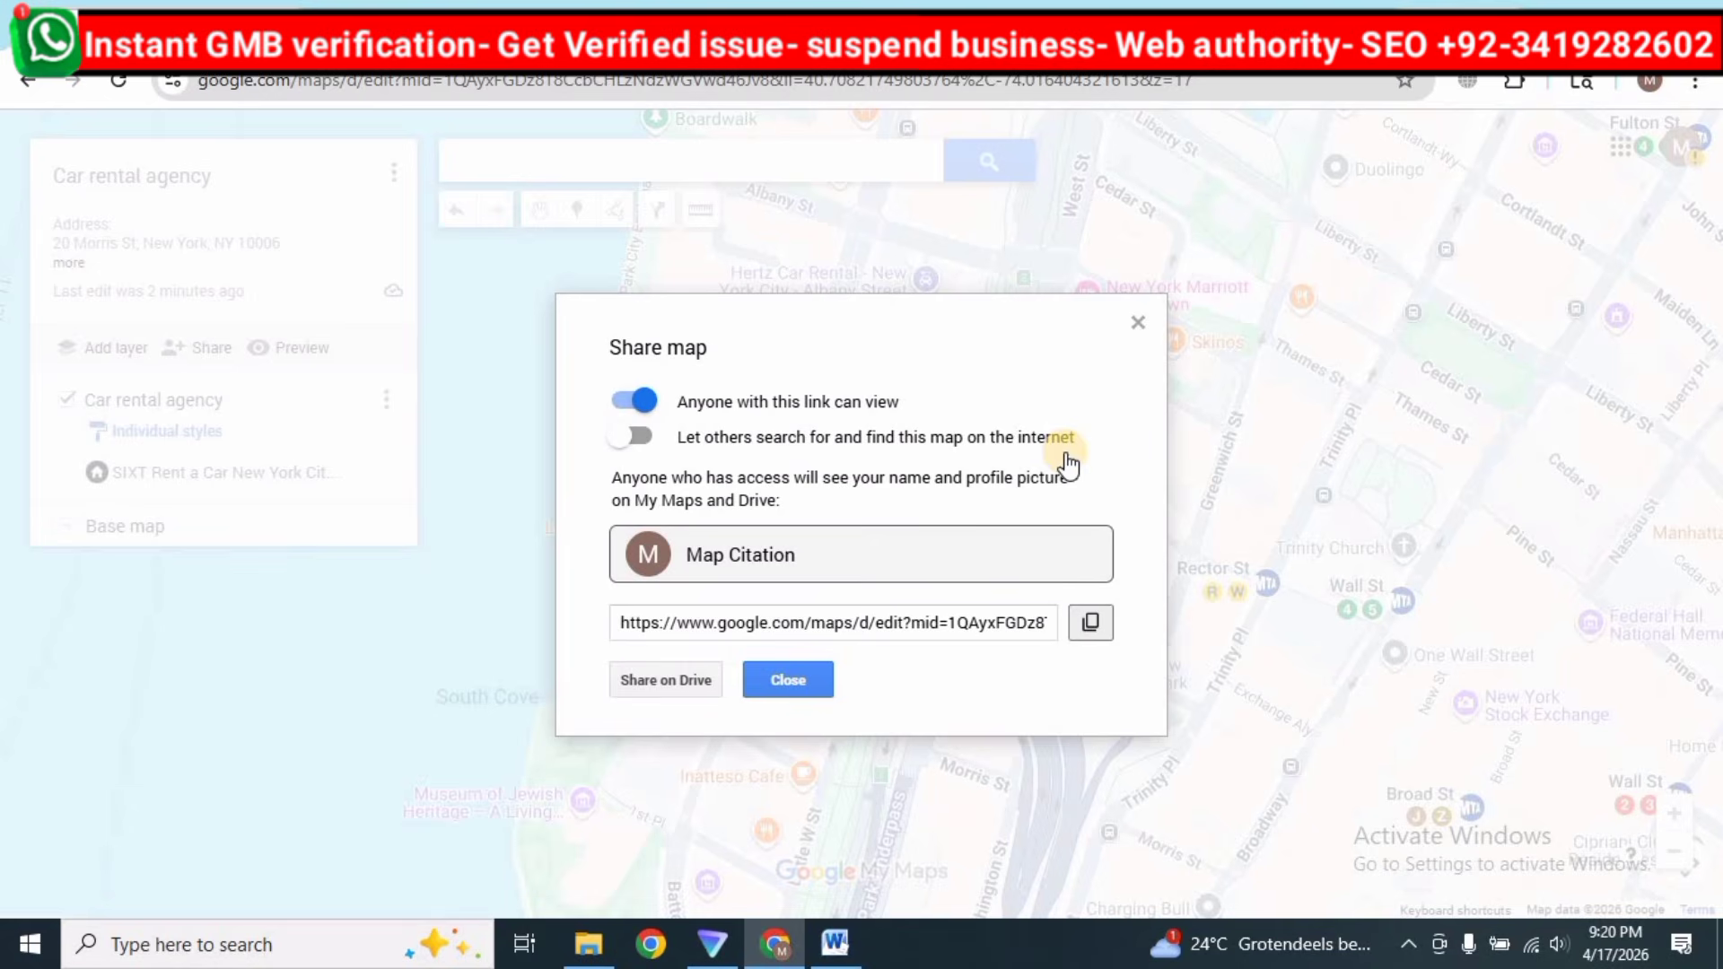
click(635, 440)
click(654, 691)
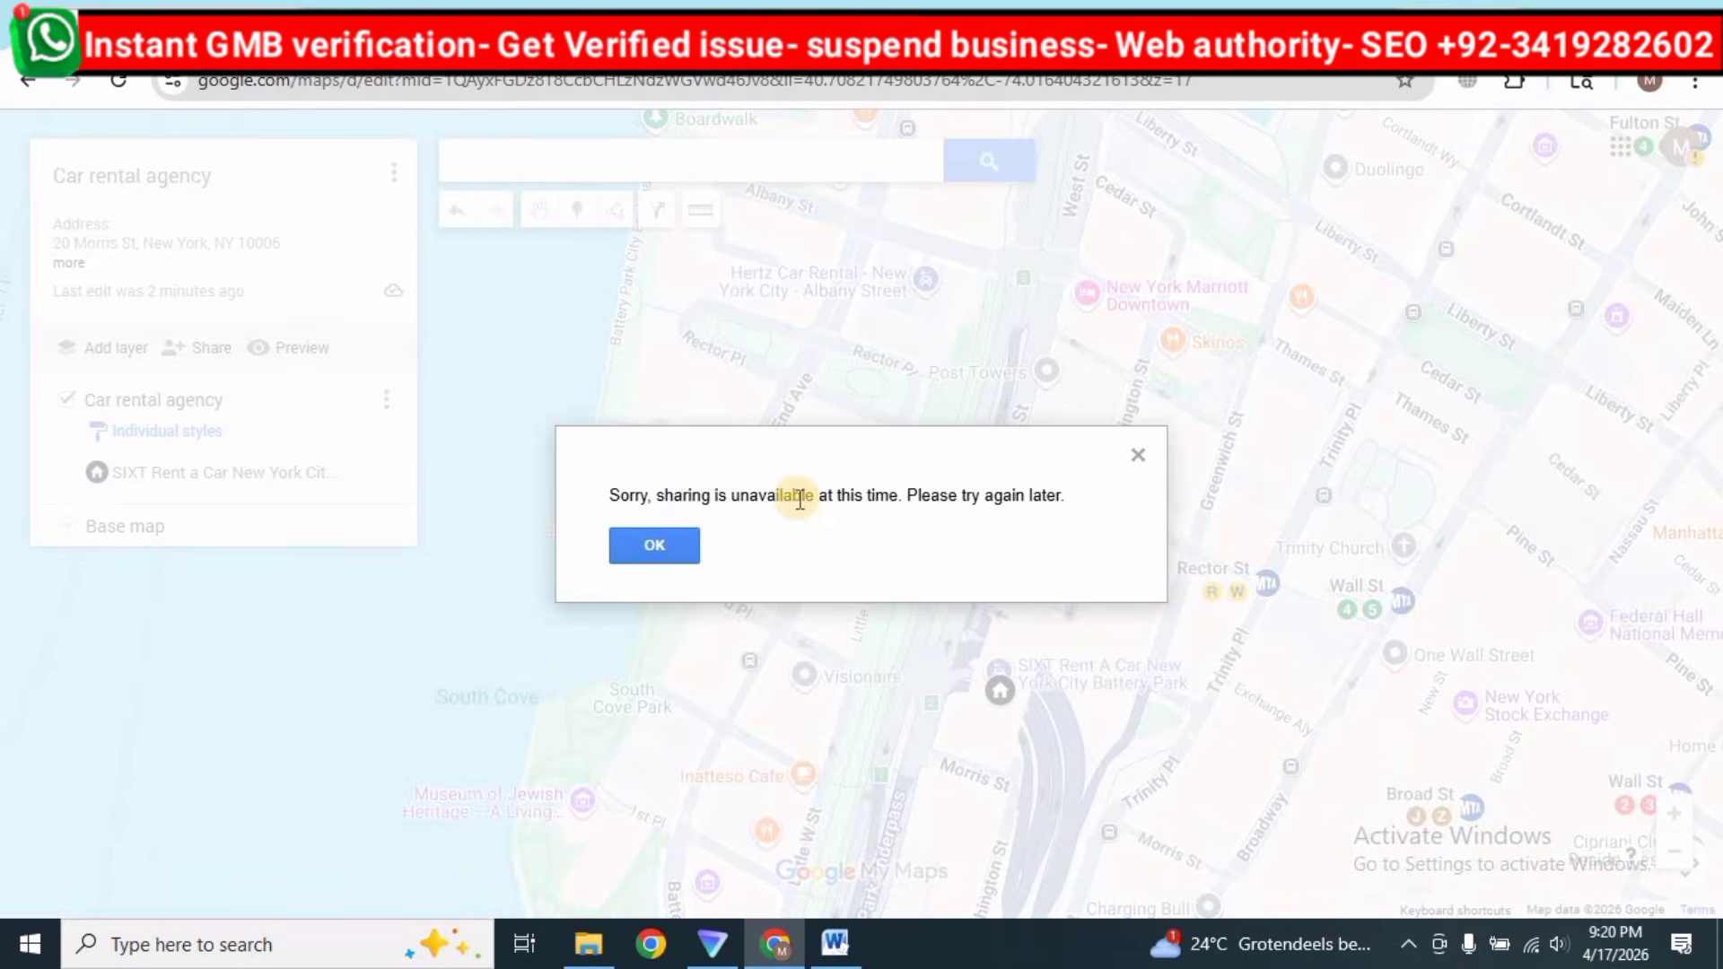
click(654, 545)
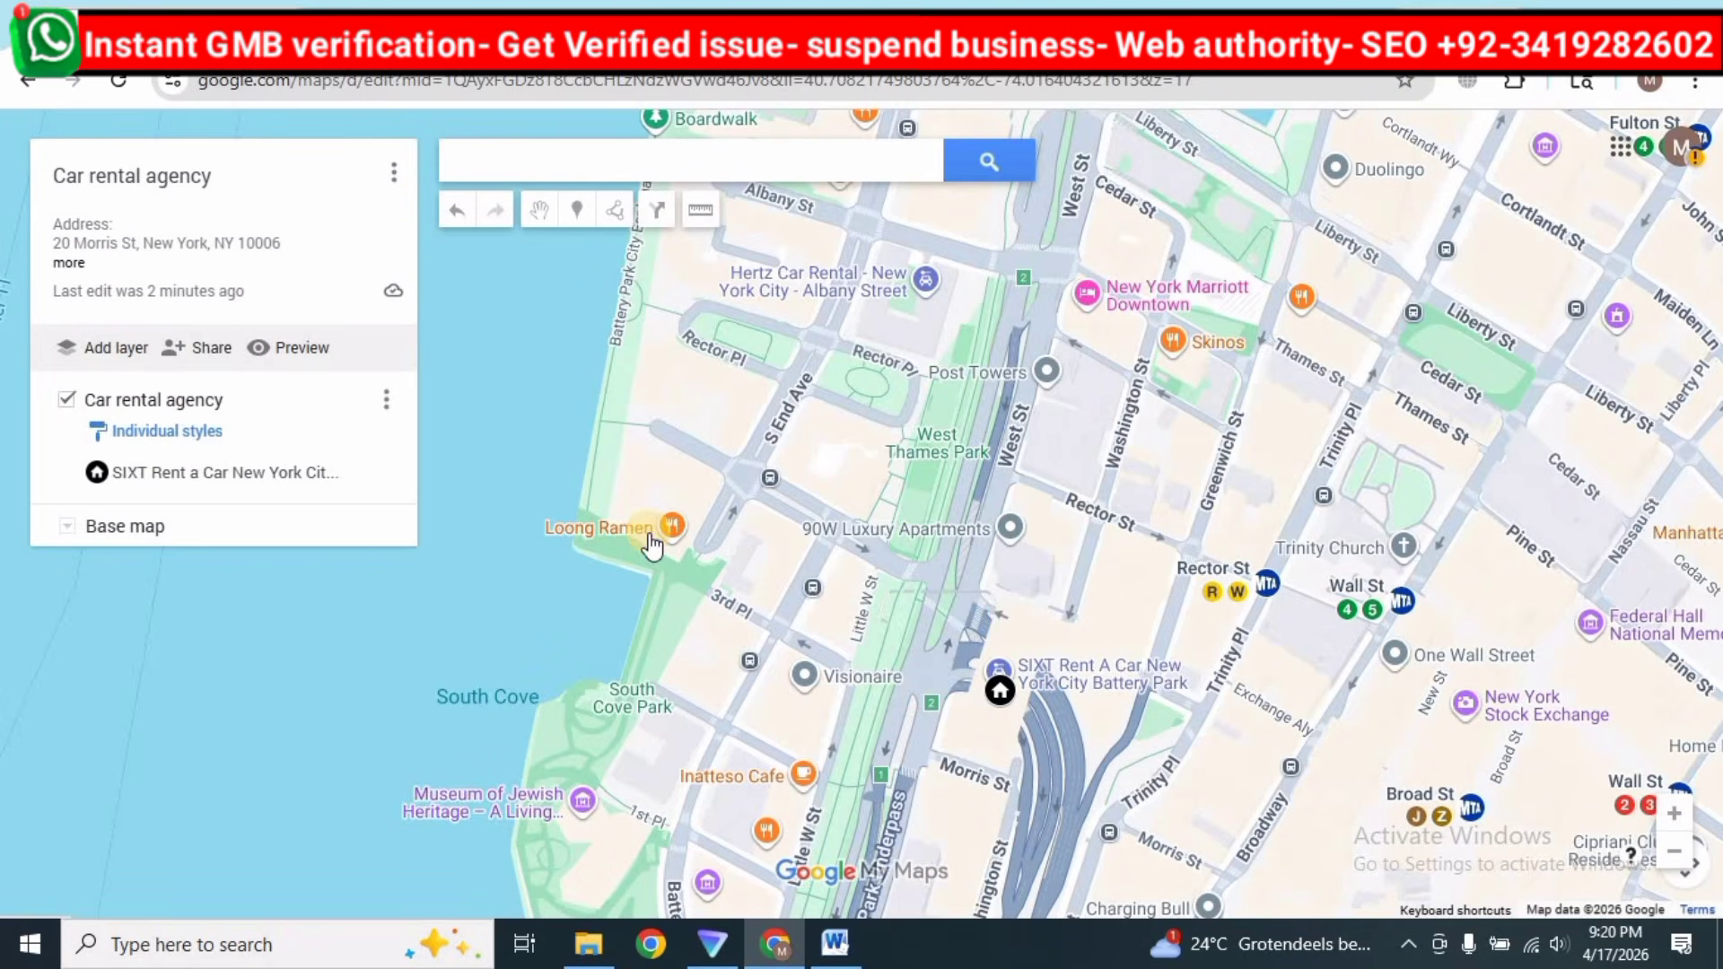
Switch to ProtonVPN, disconnect the active United States connection, and return to the map.
click(712, 943)
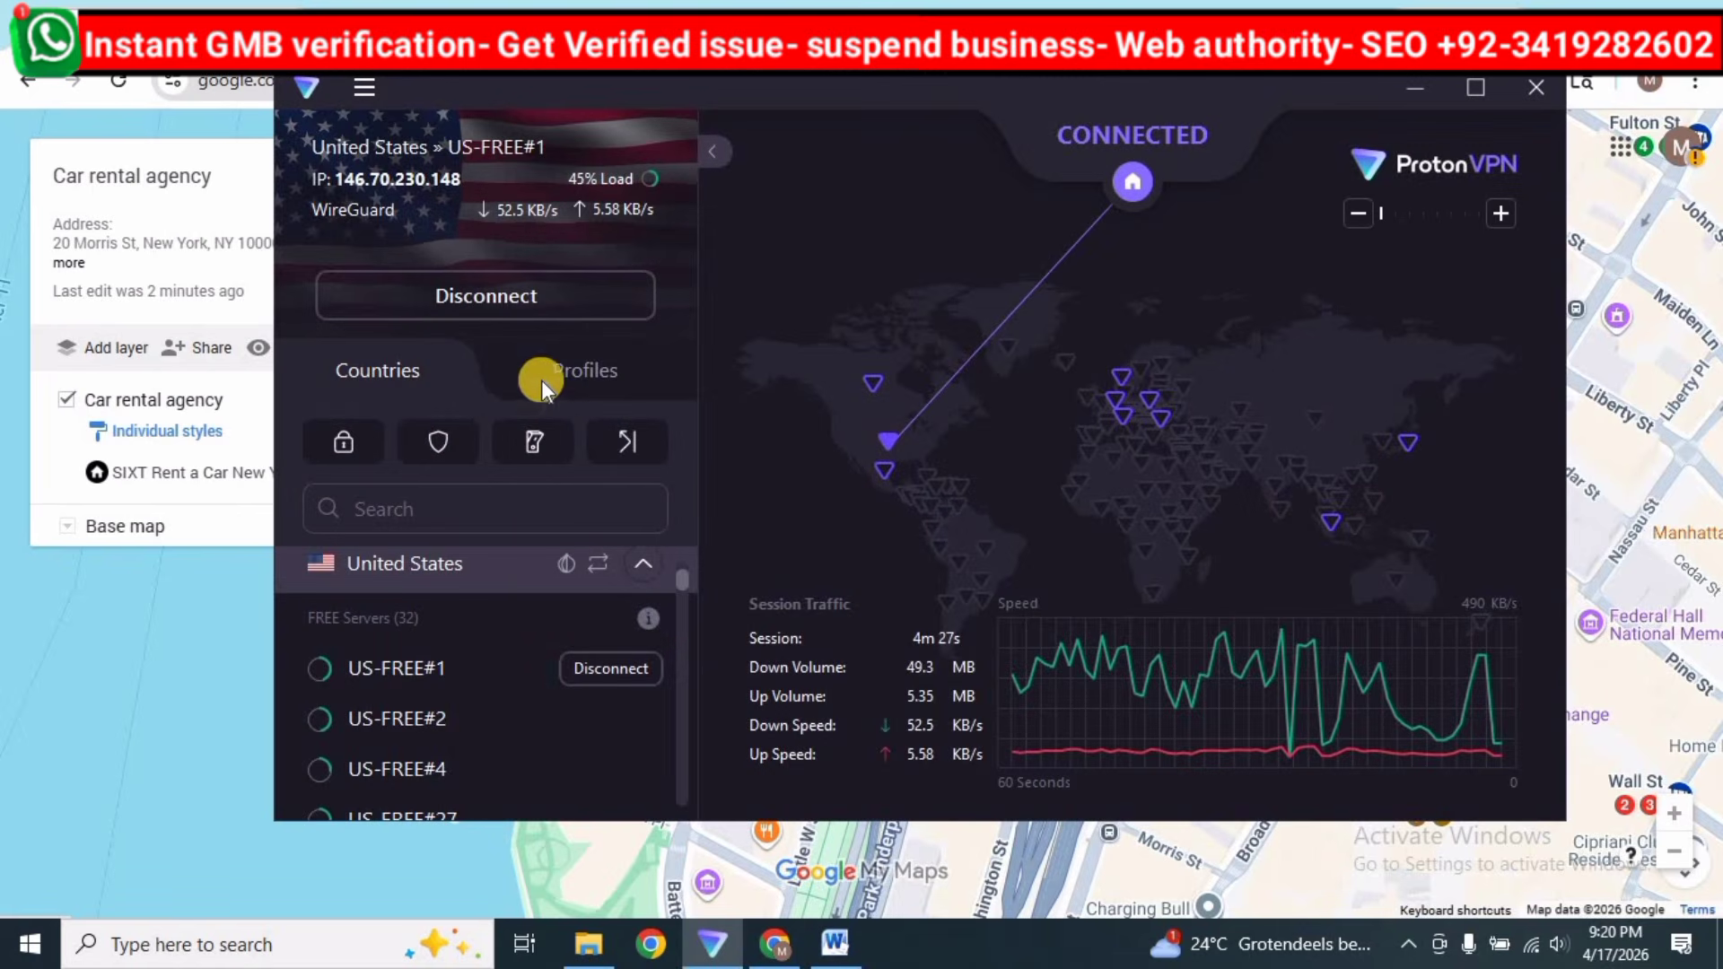
click(482, 291)
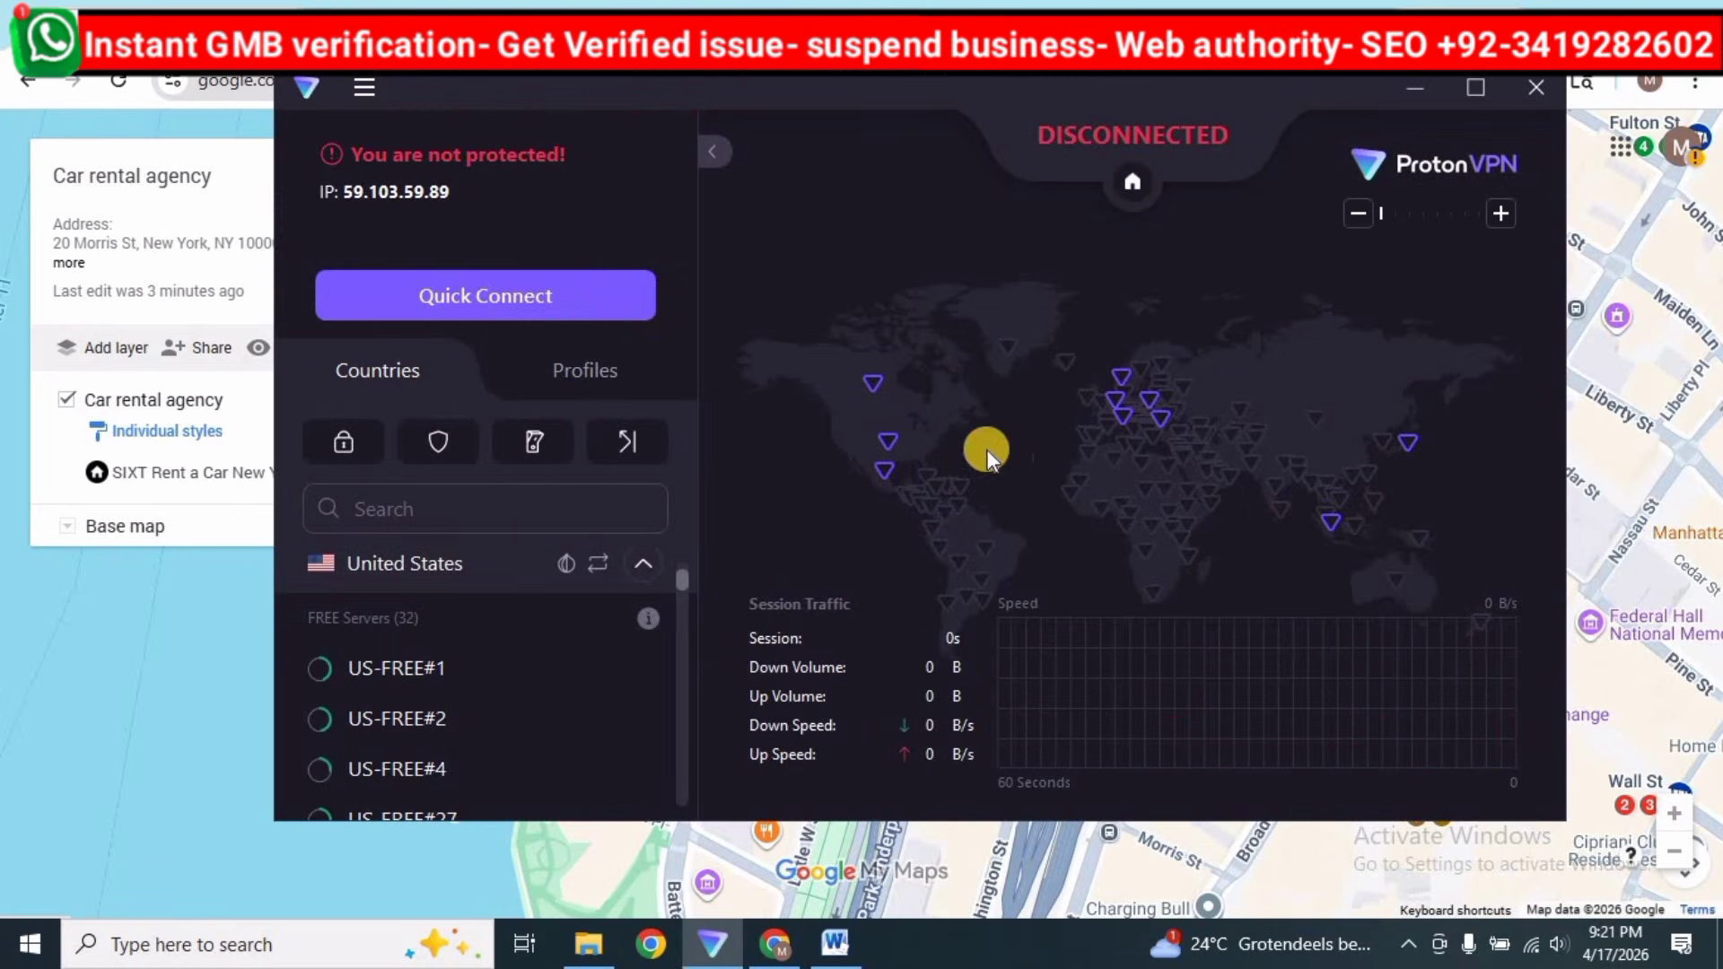
click(846, 3)
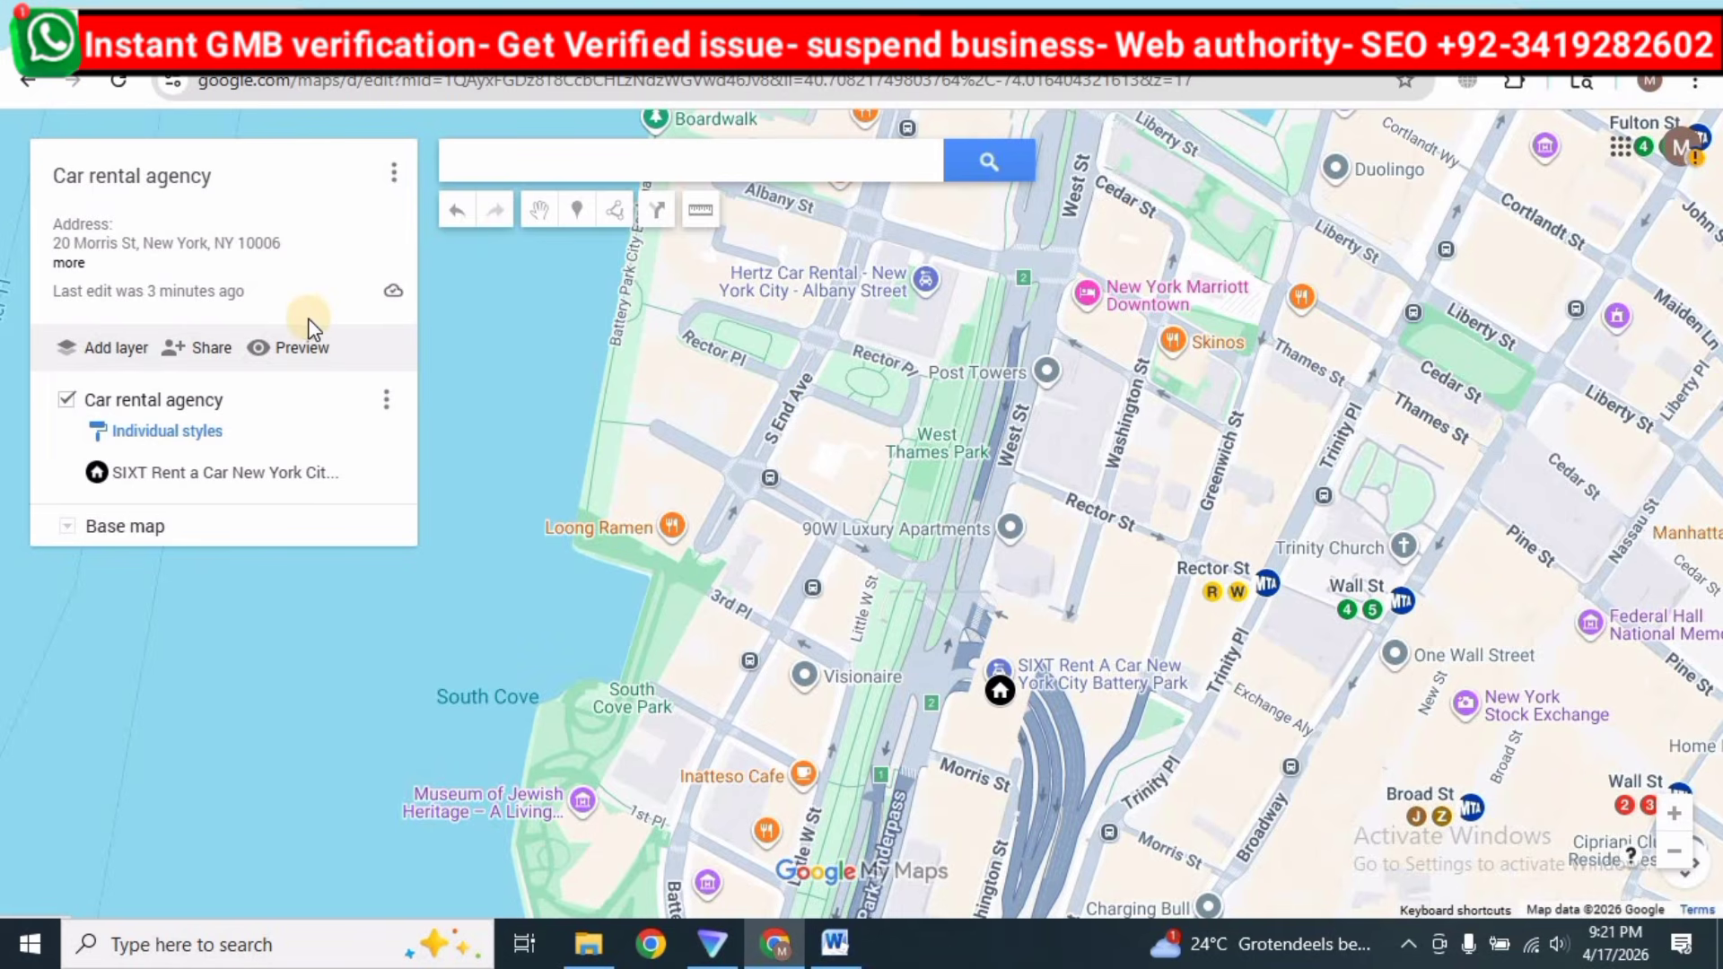
Open the map's Drive sharing settings and check what general access allows for anyone with the link.
click(199, 350)
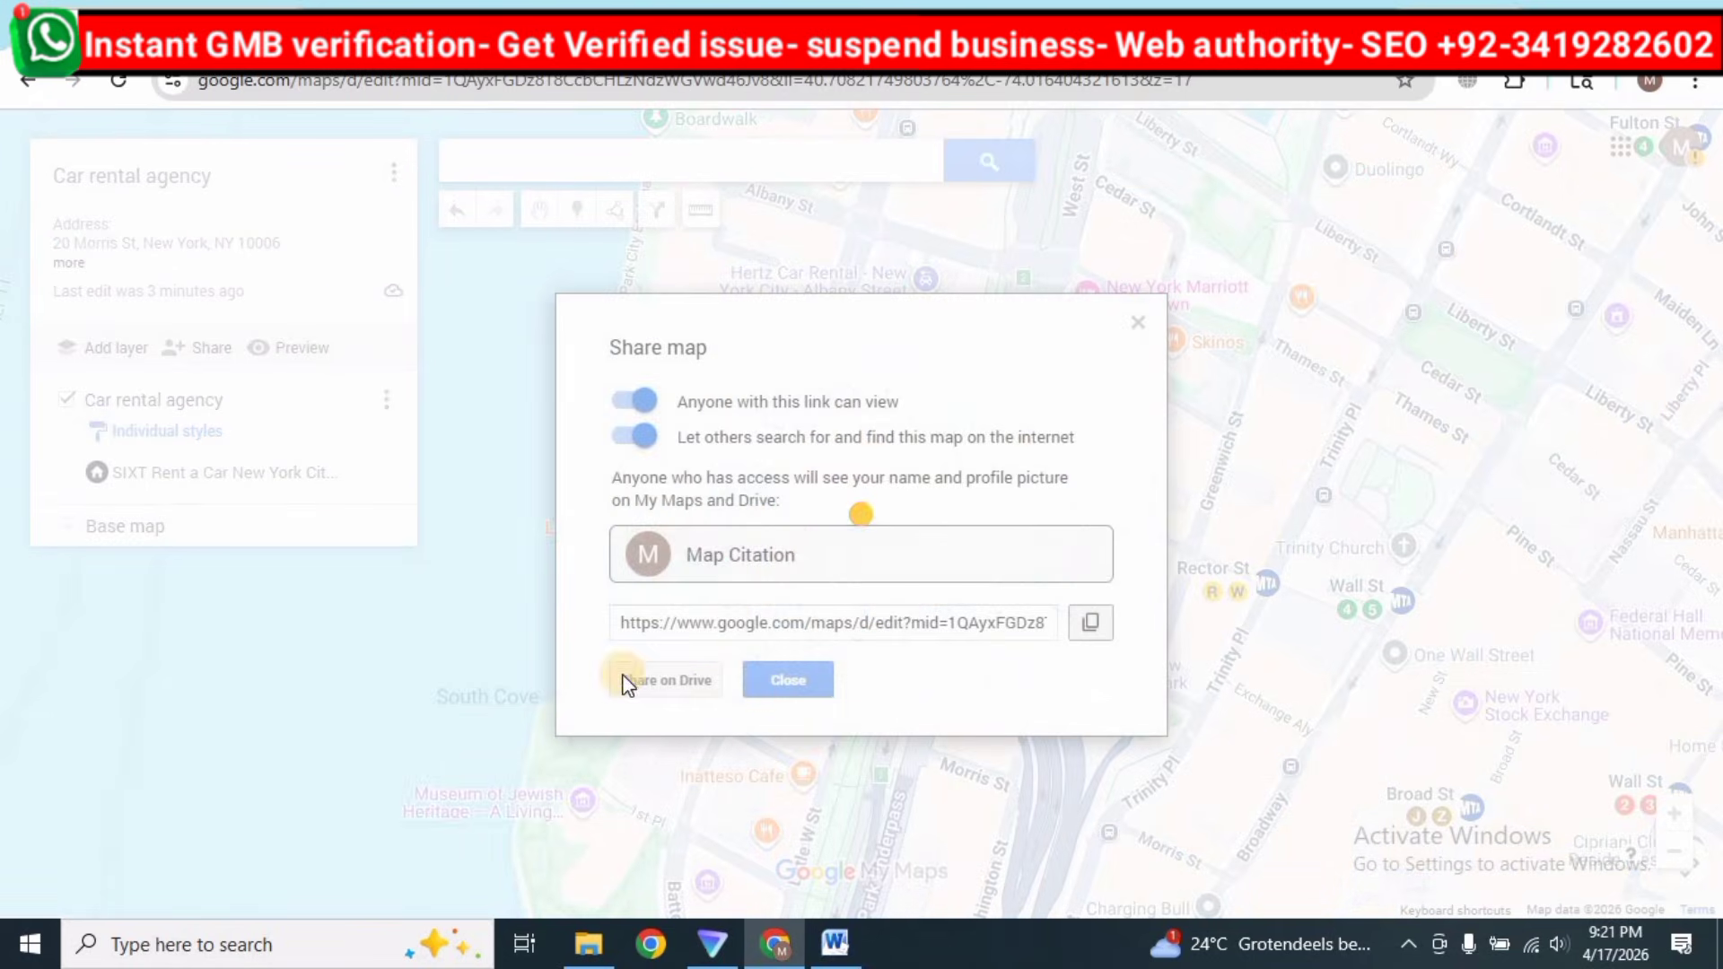
click(682, 666)
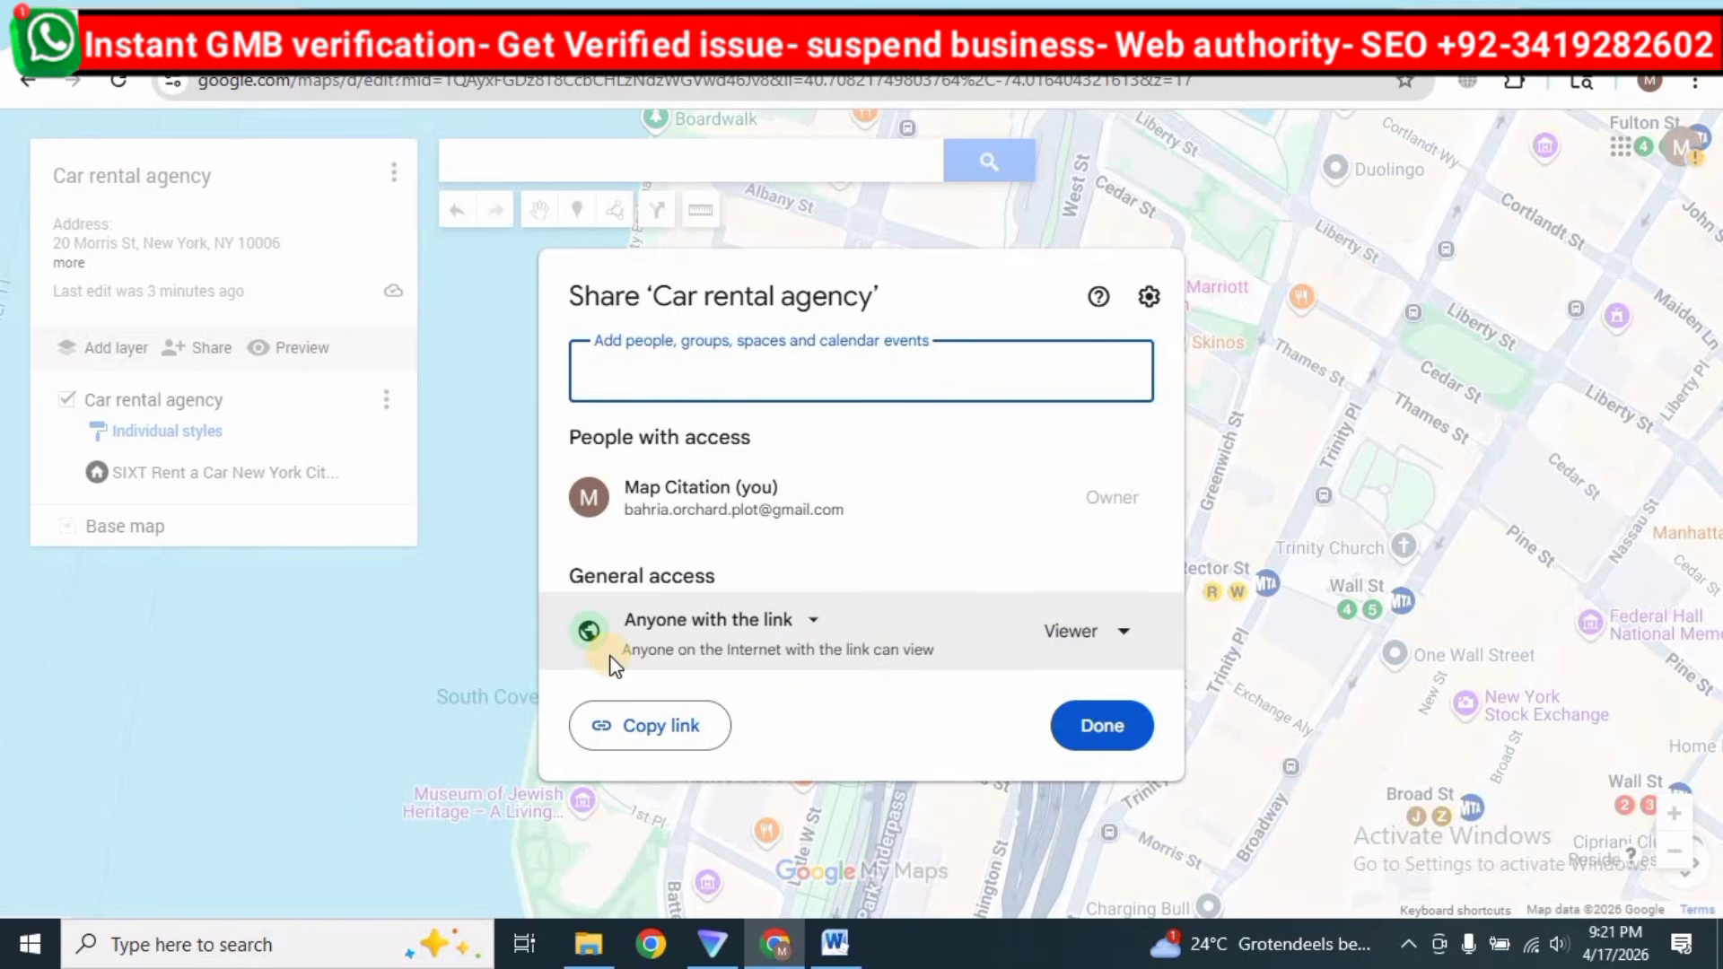
drag(615, 652, 934, 647)
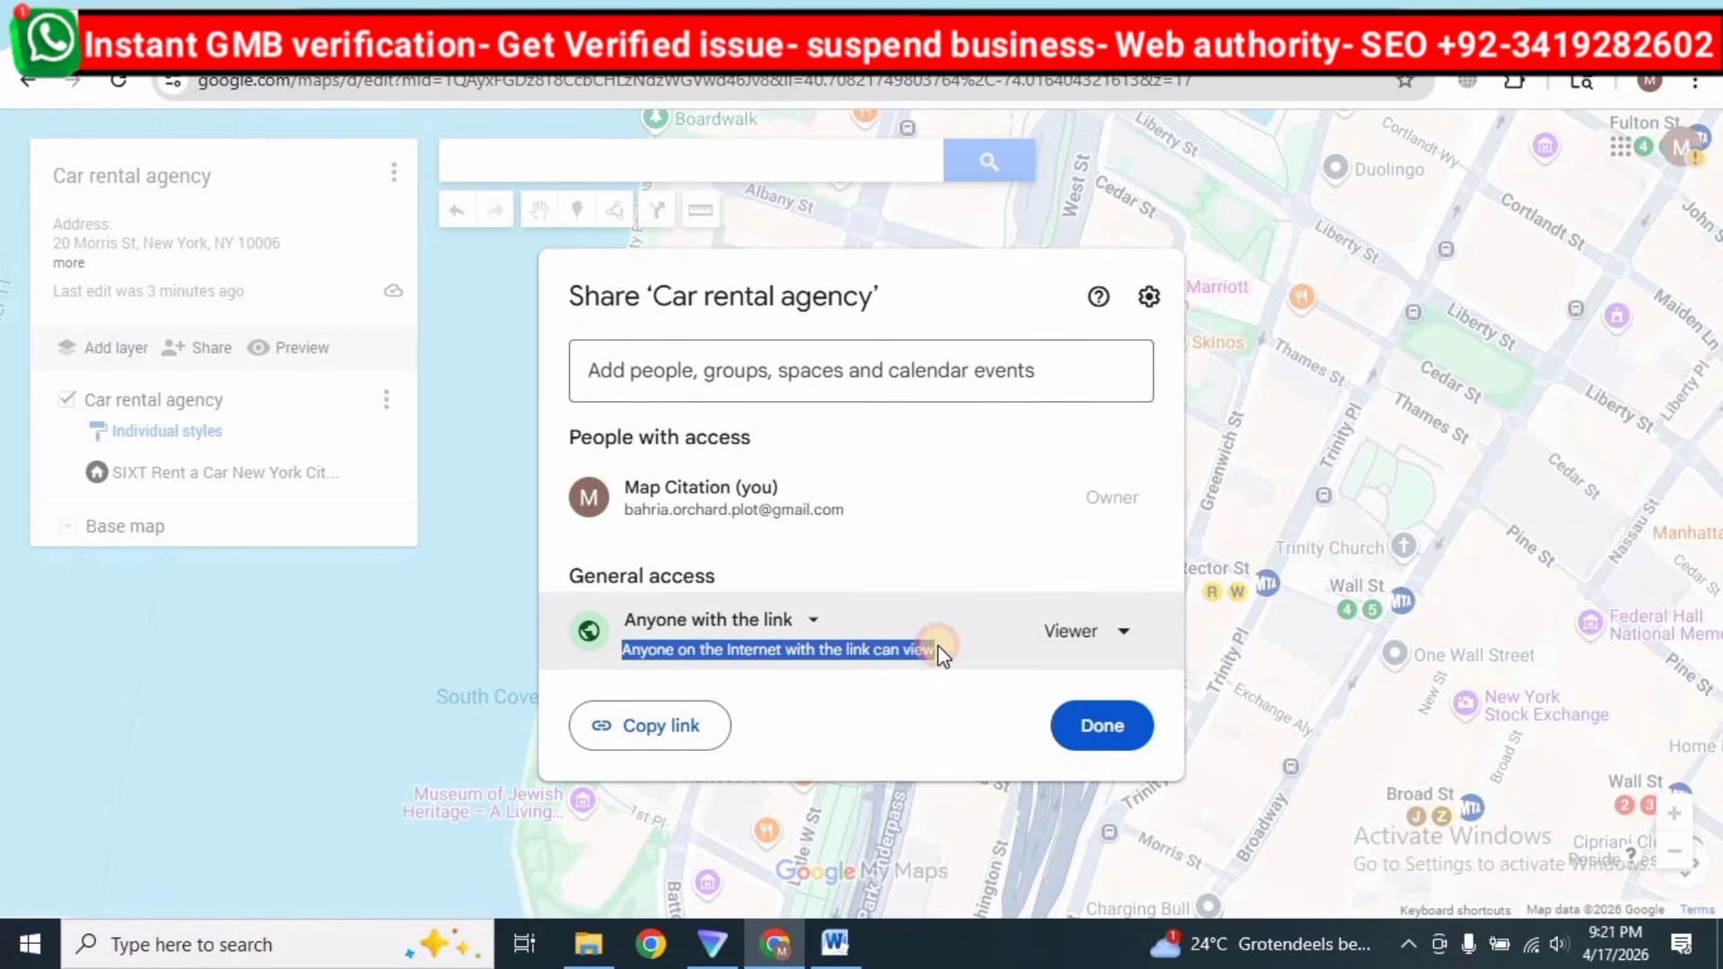
Set the general access role for anyone with the link to Editor.
click(1086, 633)
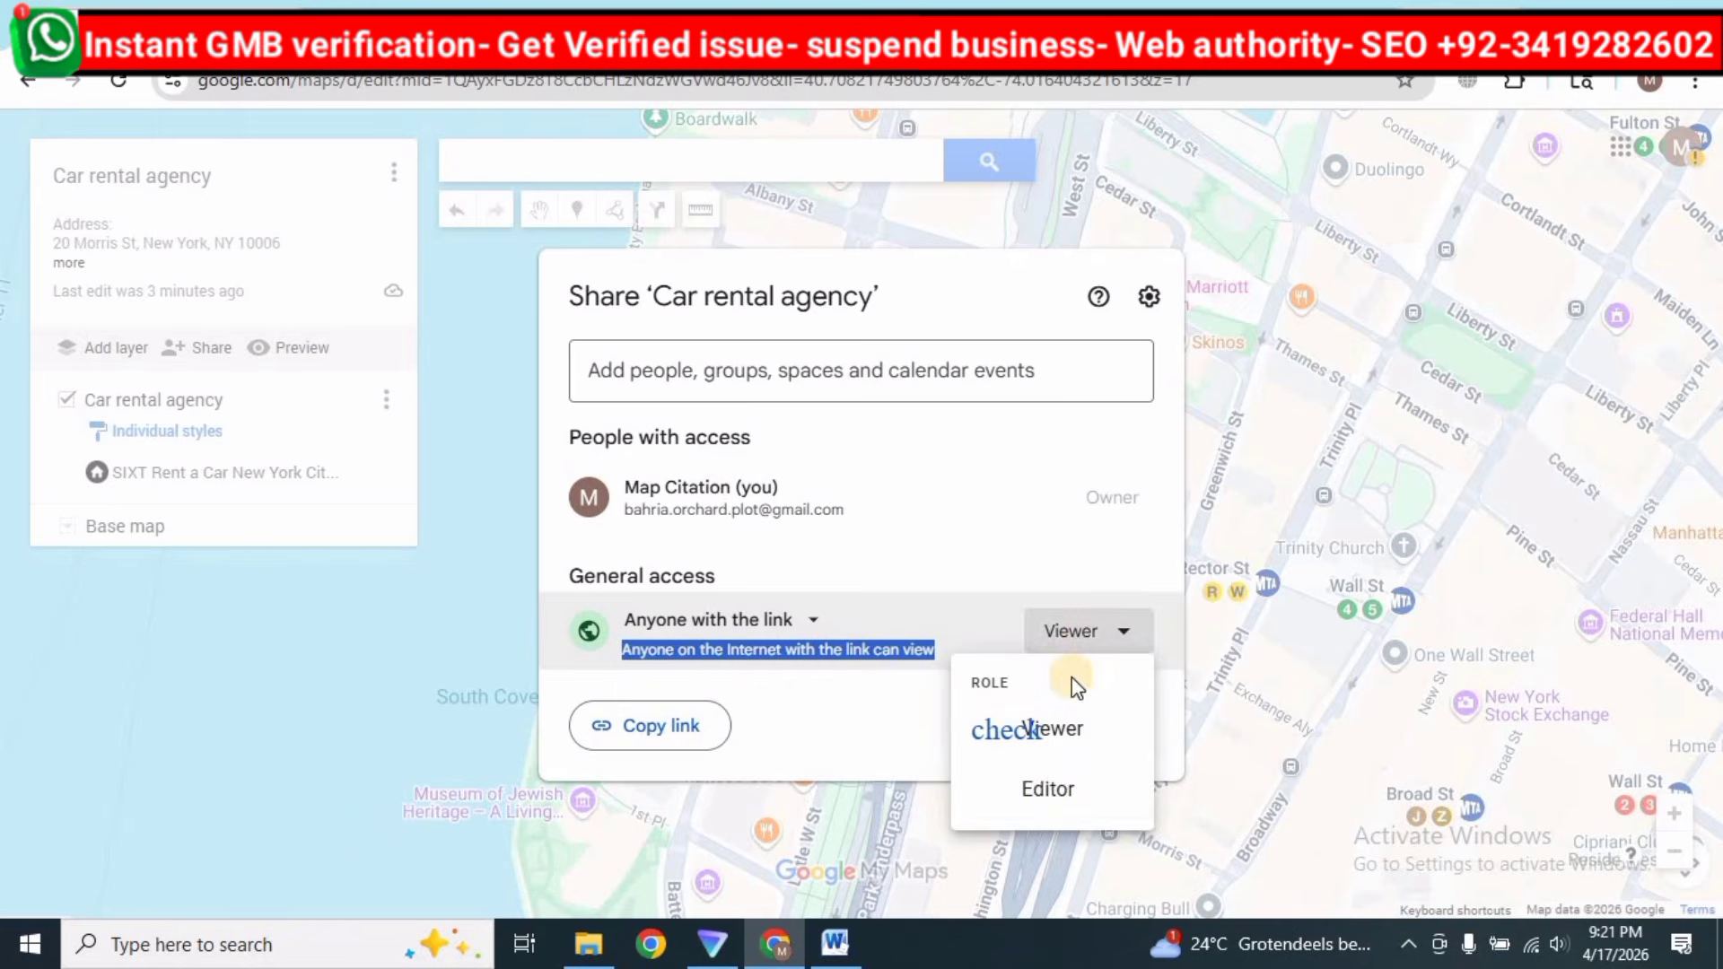
click(1050, 791)
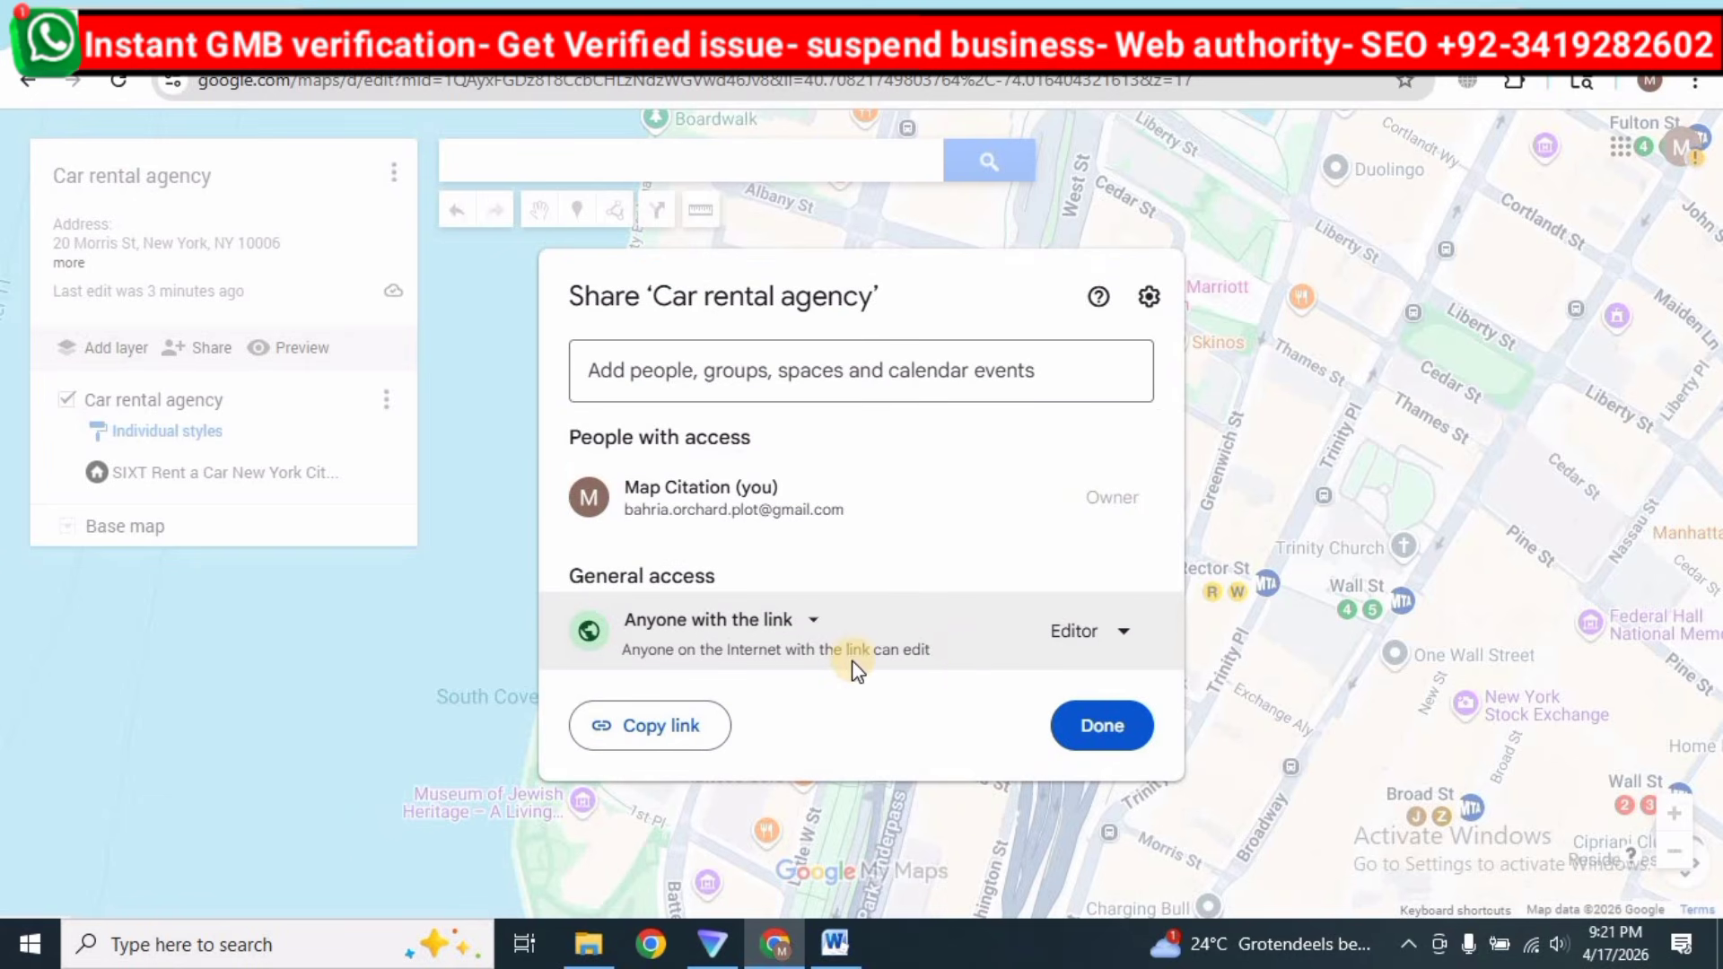
drag(923, 655, 884, 669)
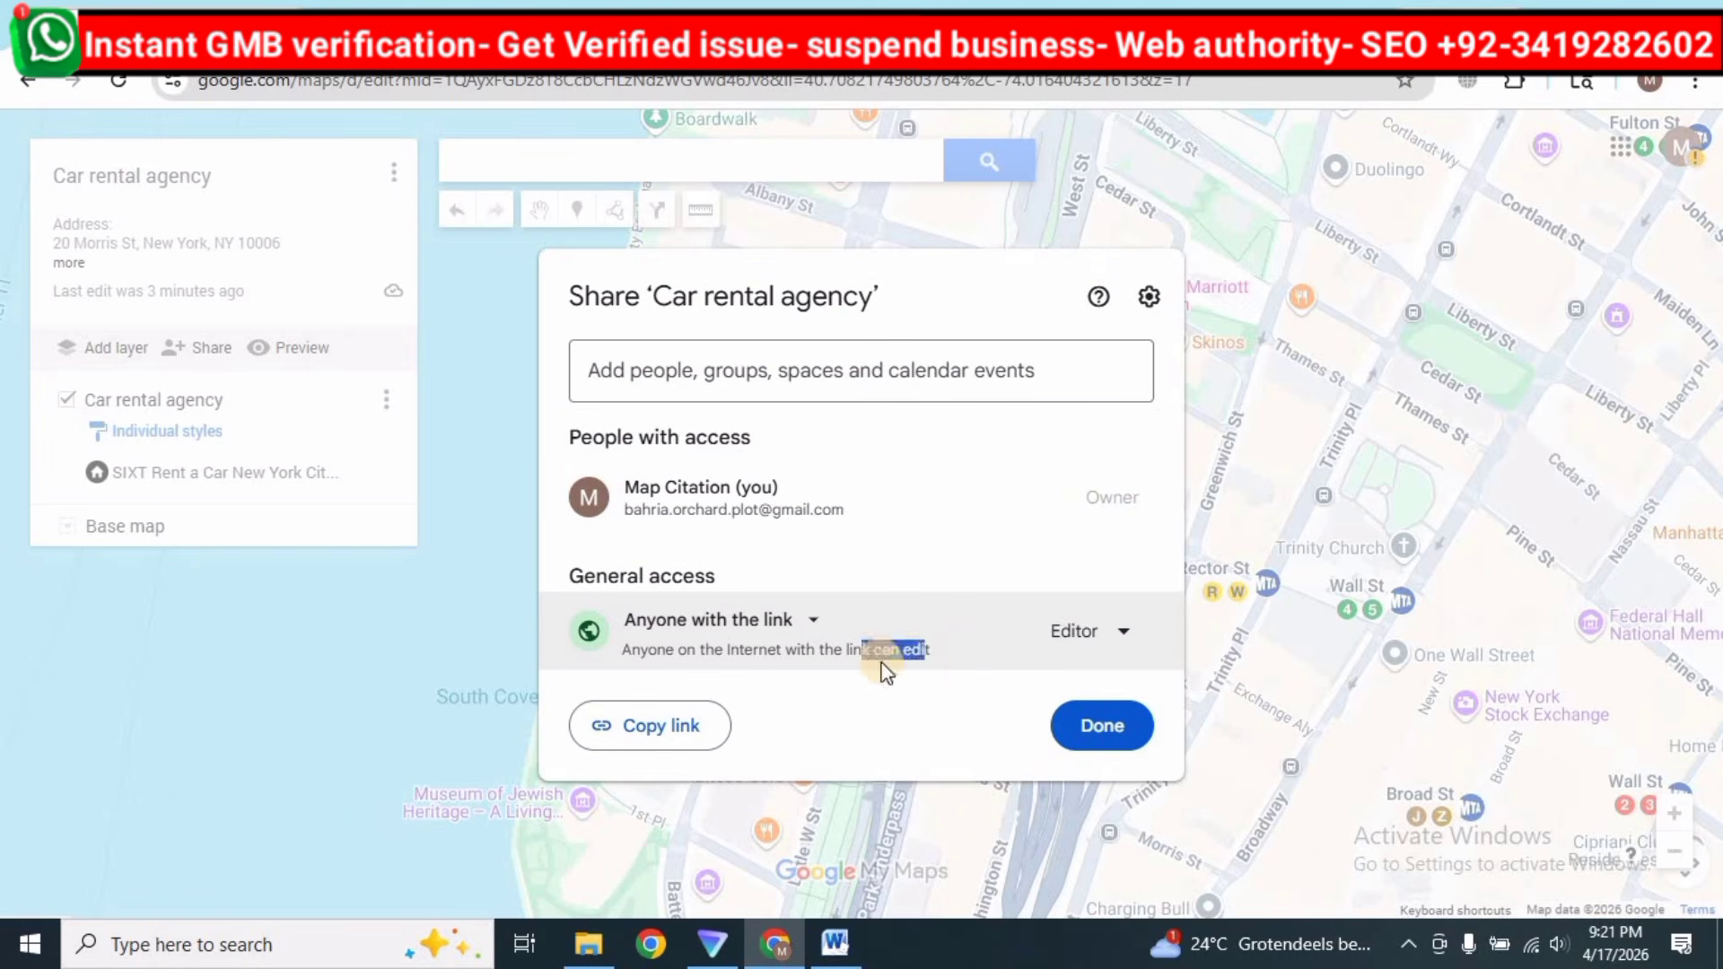
Set the general access role for anyone with the link to Viewer and save the sharing settings.
click(1073, 648)
click(1065, 729)
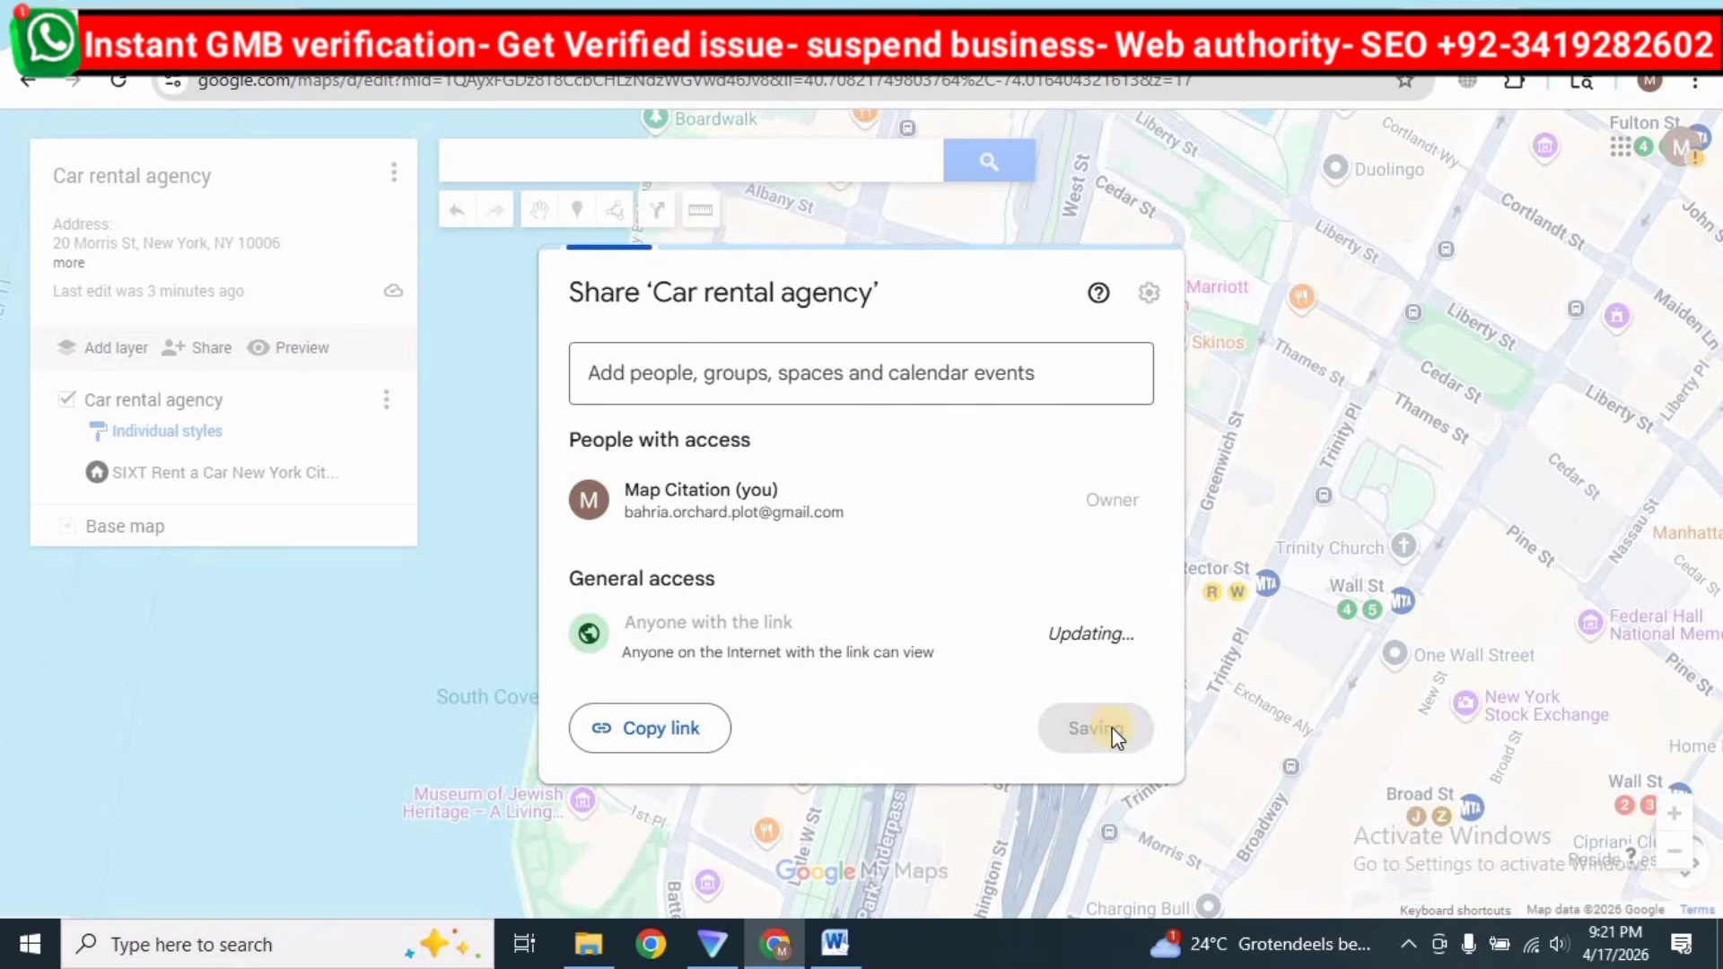
click(1145, 734)
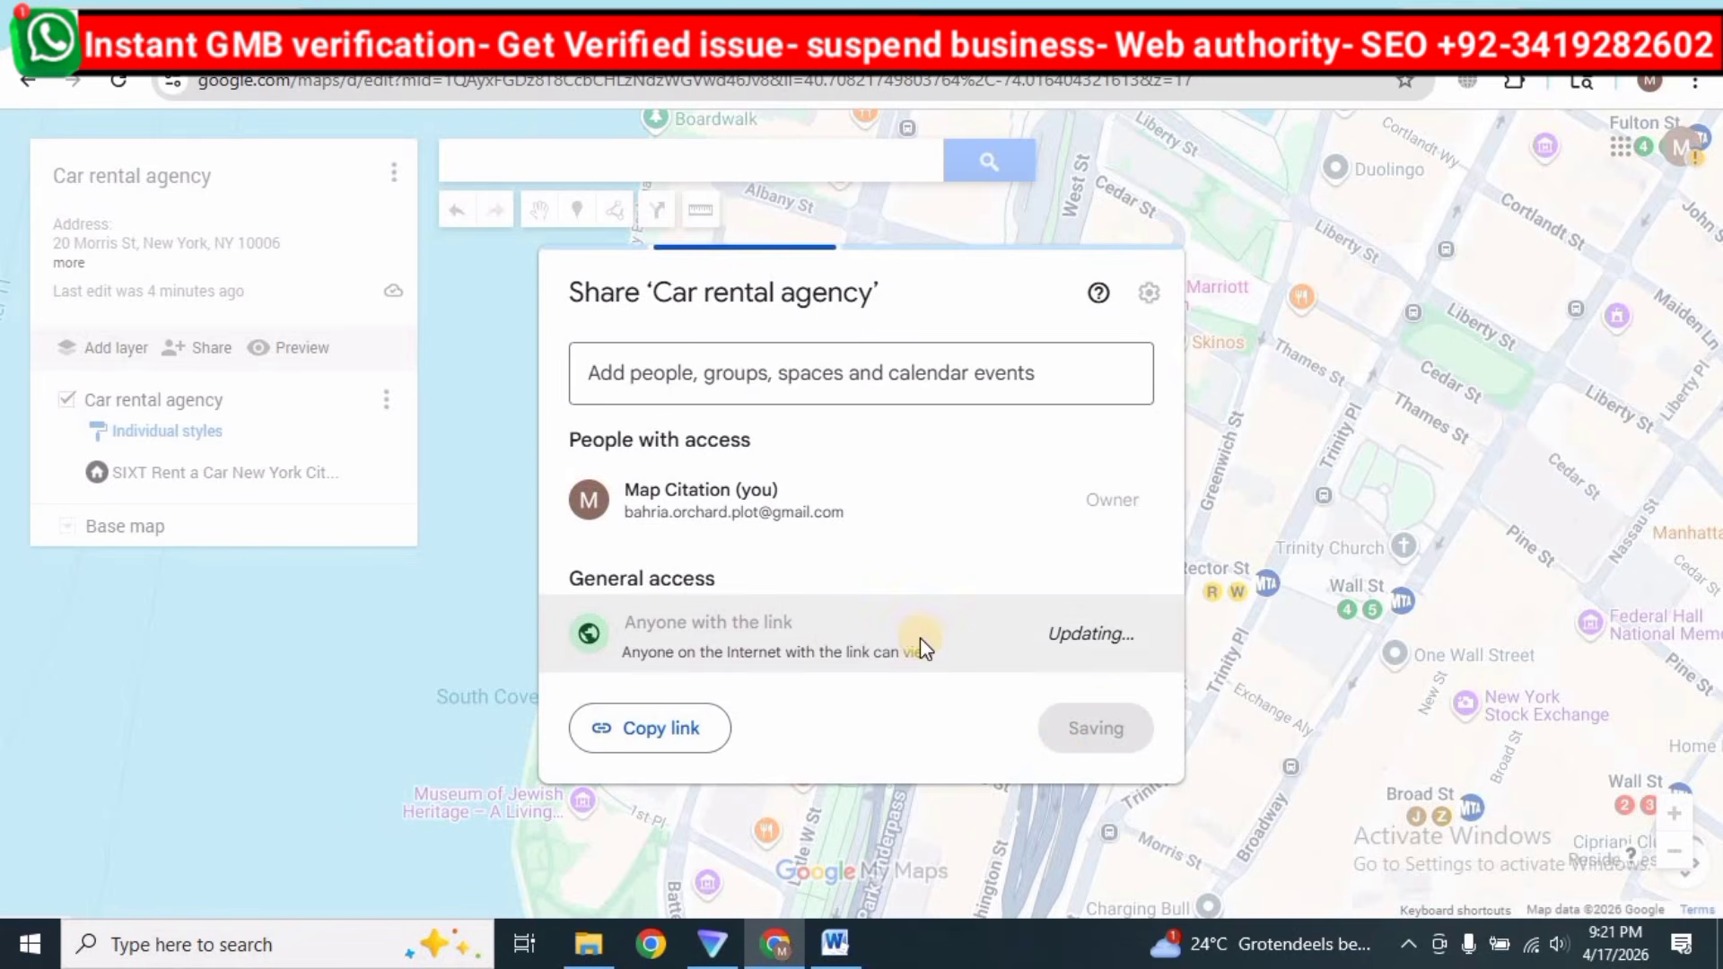
click(1118, 725)
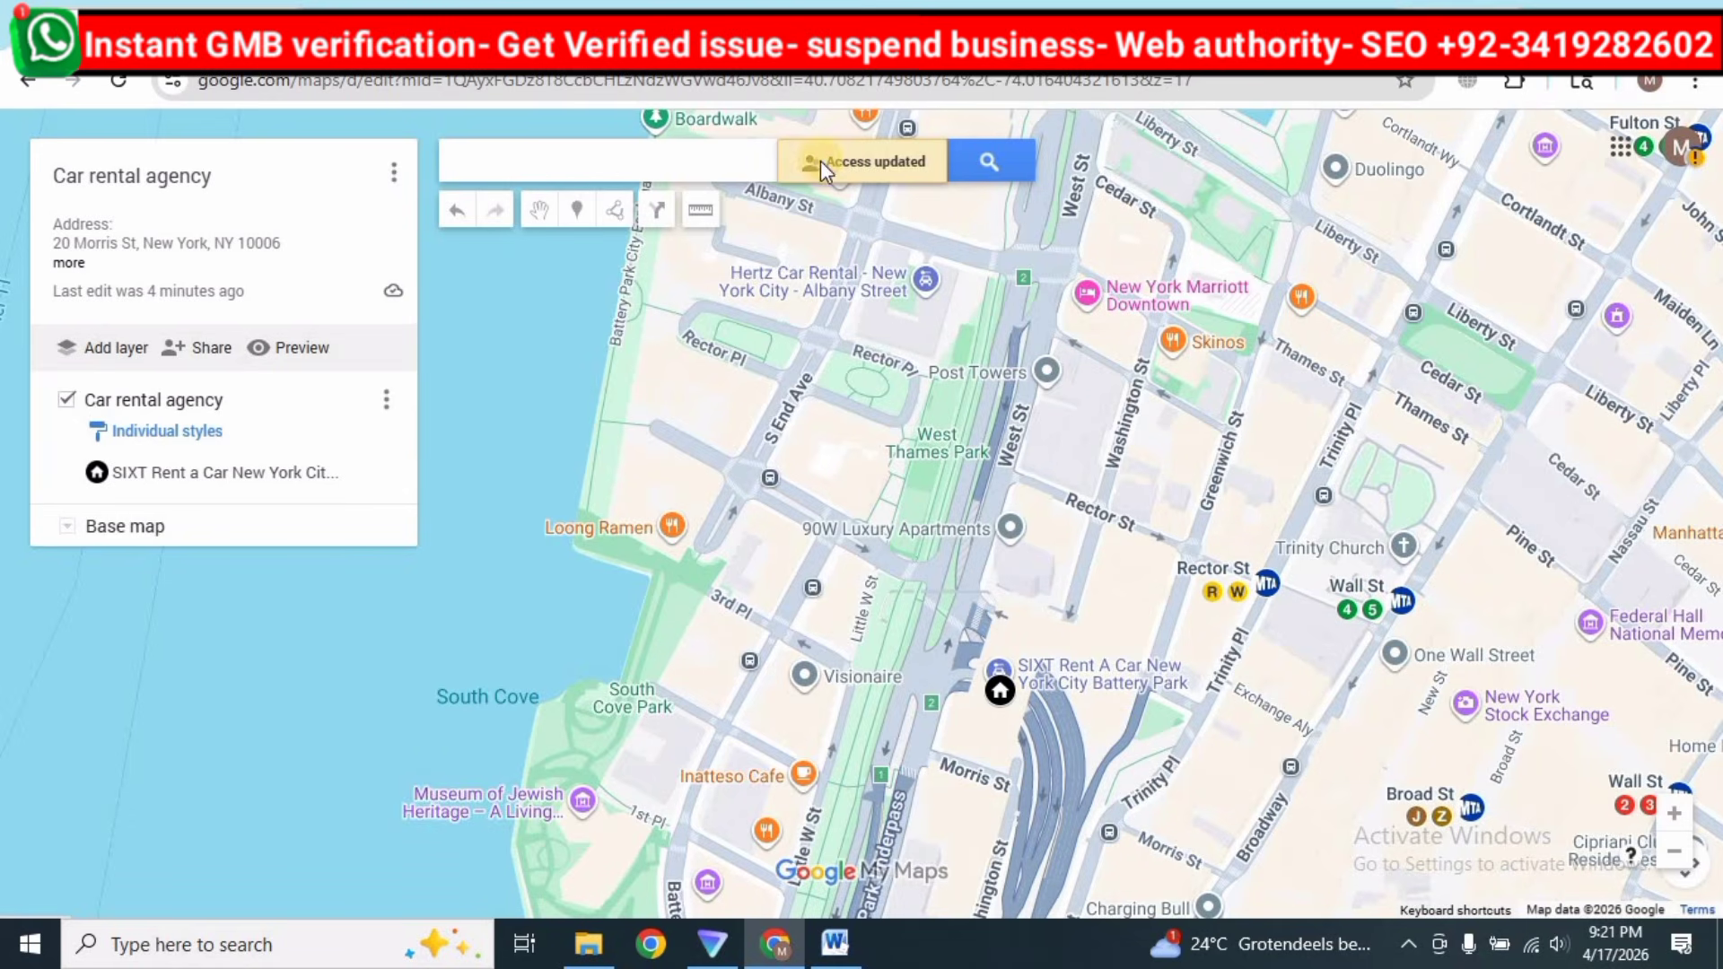
drag(823, 171, 935, 169)
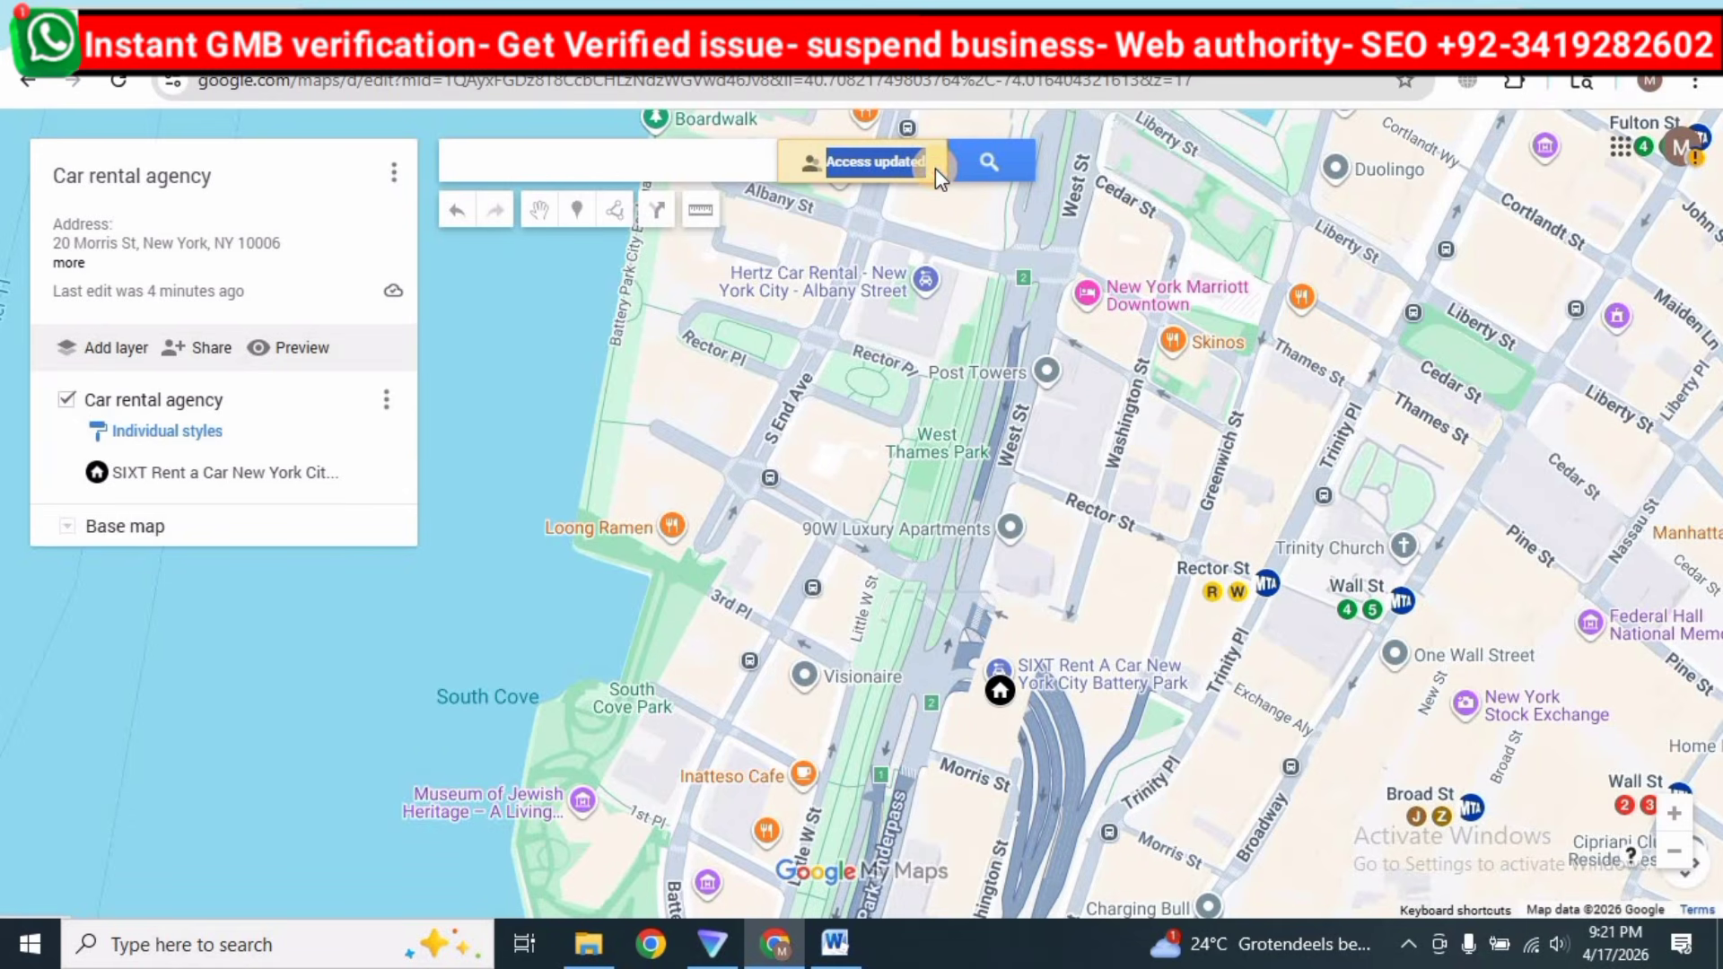
Preview the map in view-only mode, check its publication info, and open the SIXT marker's details.
click(298, 348)
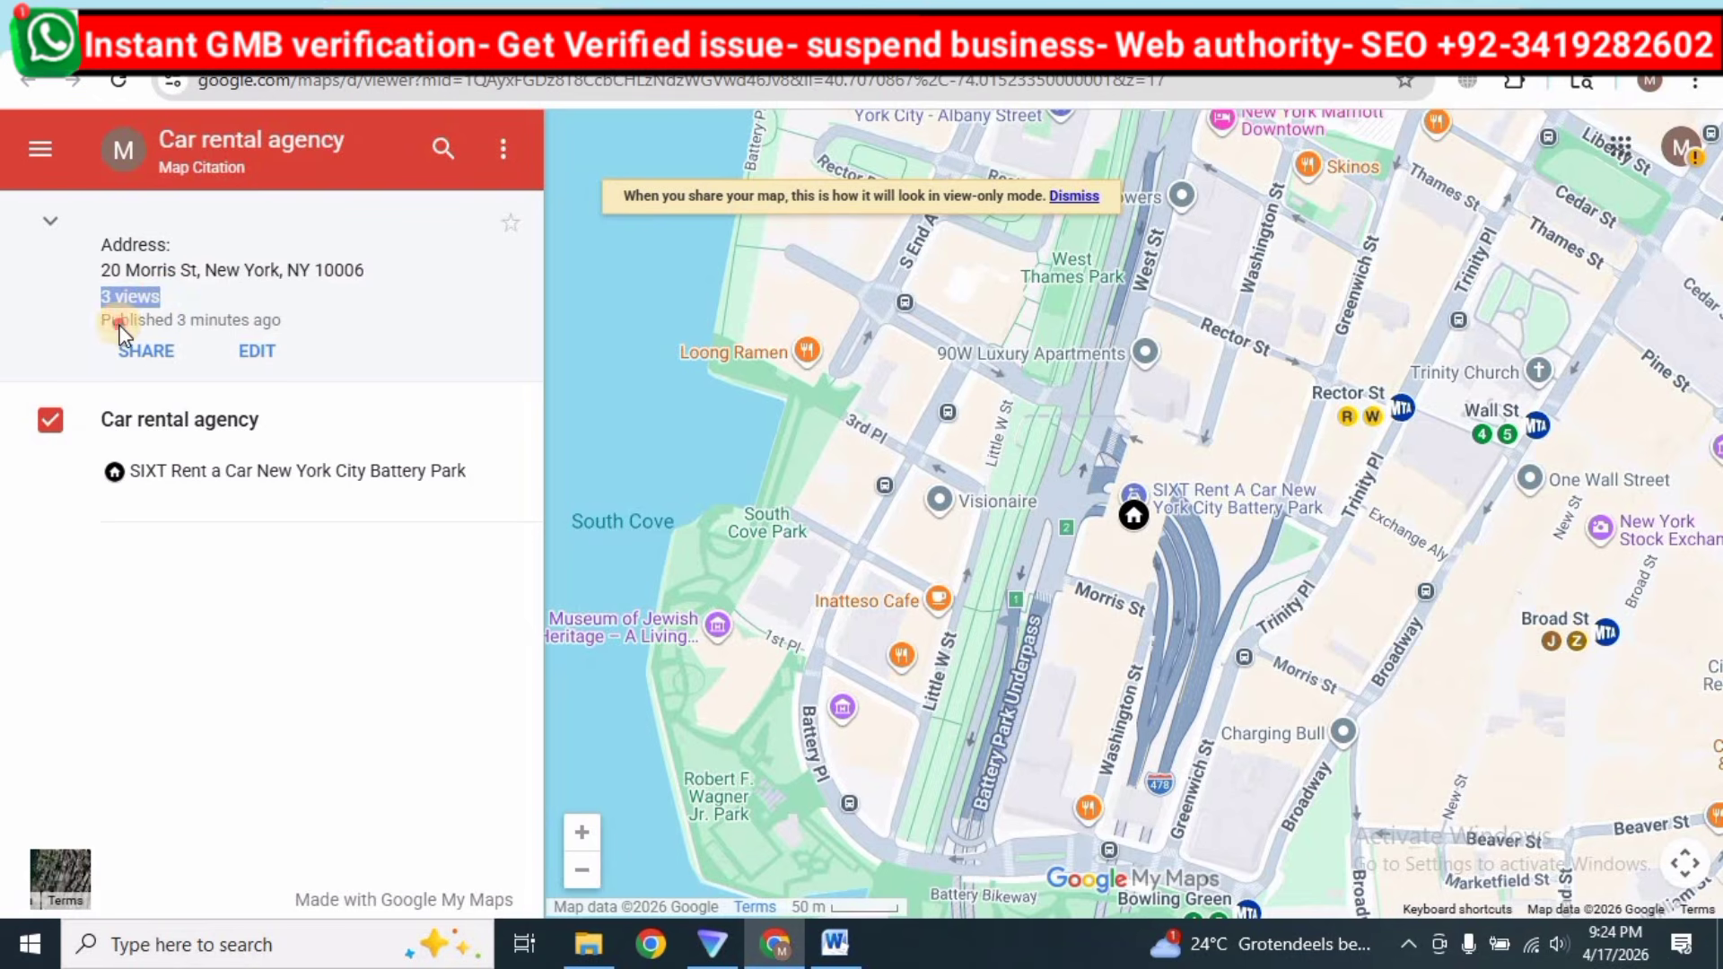
drag(119, 325, 289, 323)
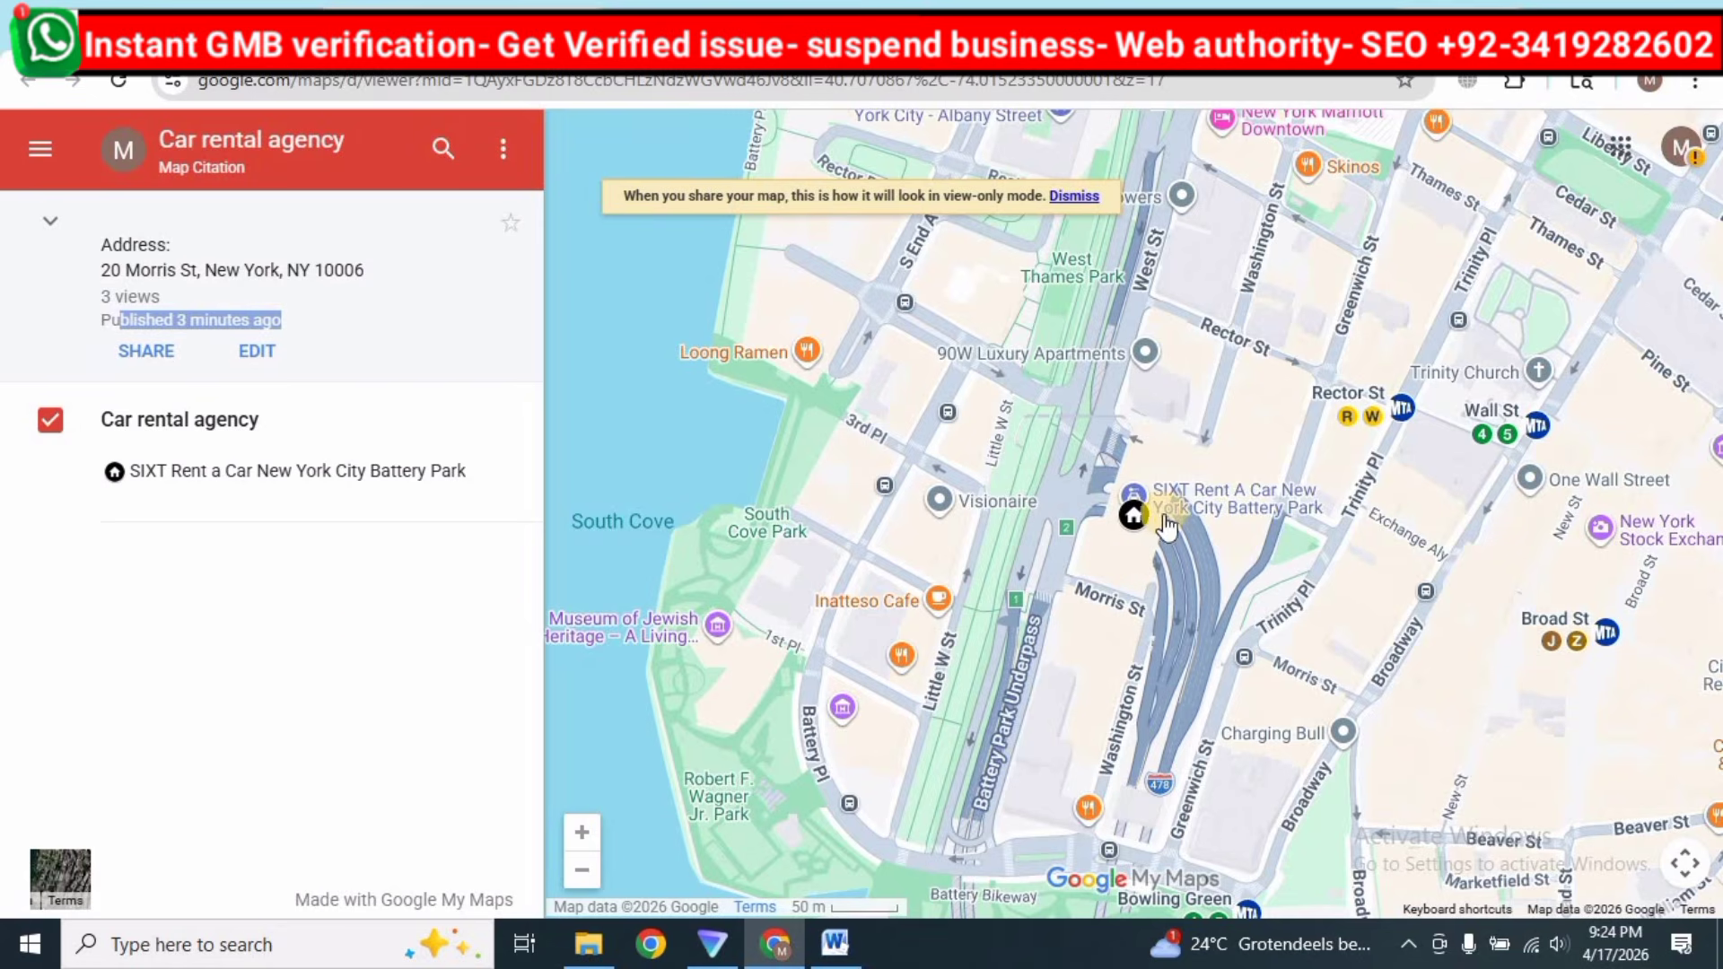
click(1140, 519)
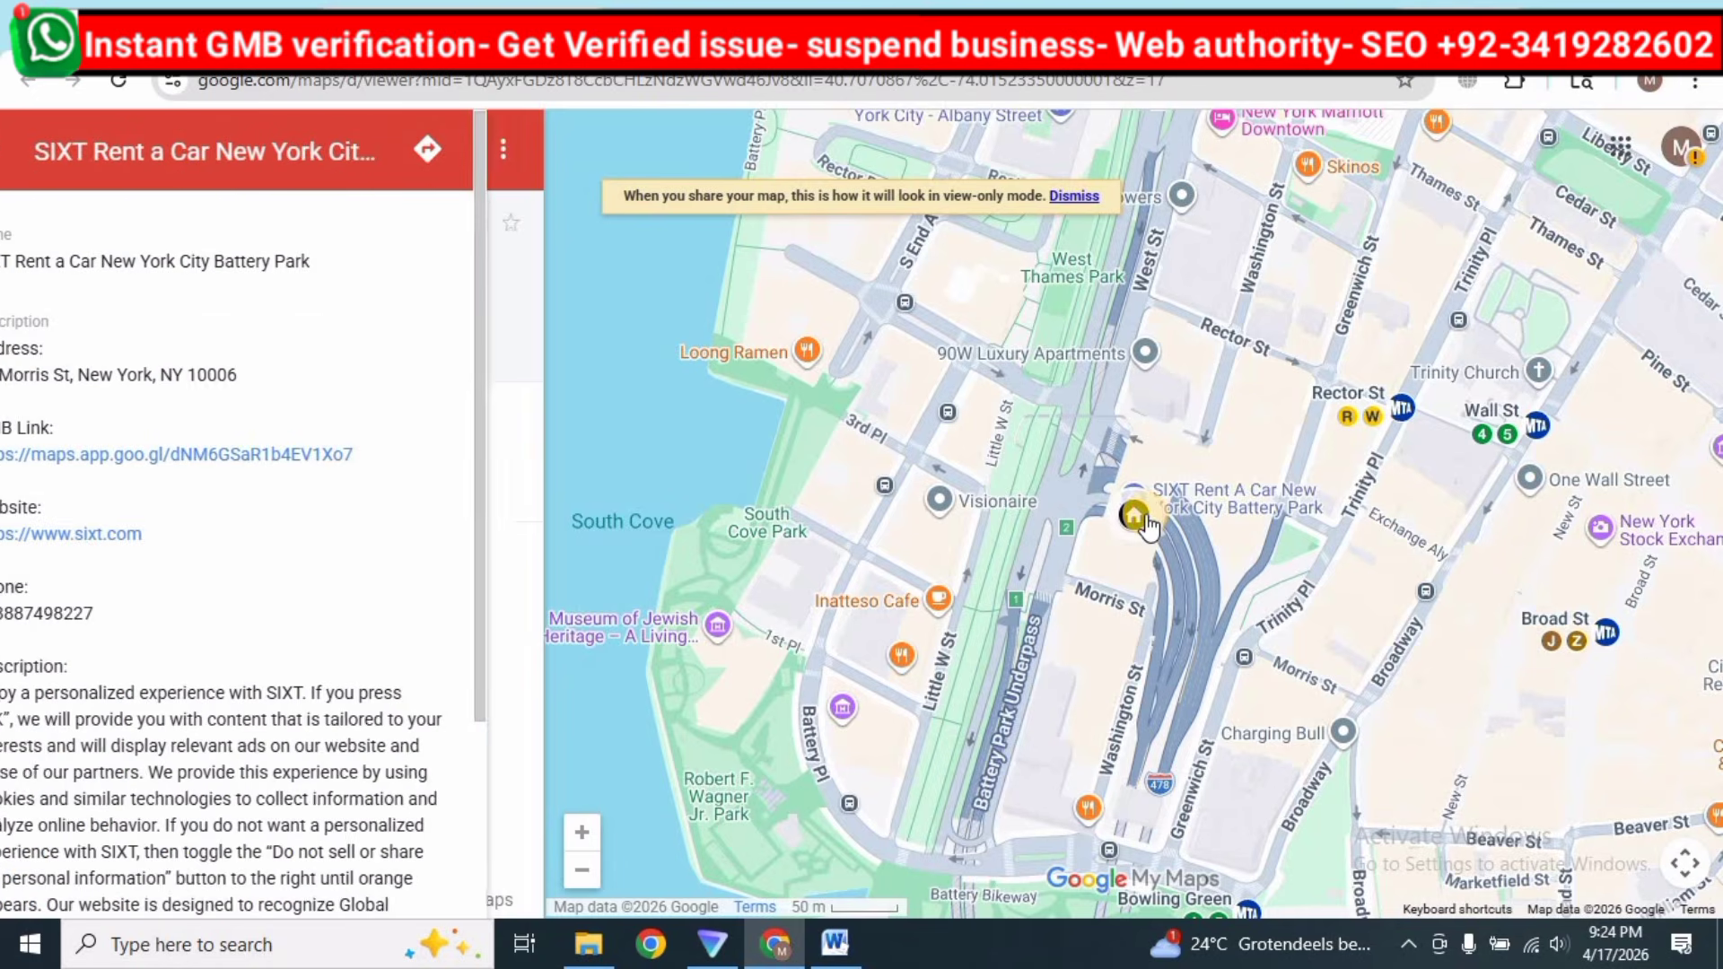
Review the SIXT marker's website, phone, description and keywords in the view-only map.
click(341, 510)
scroll(316, 504, down, 3)
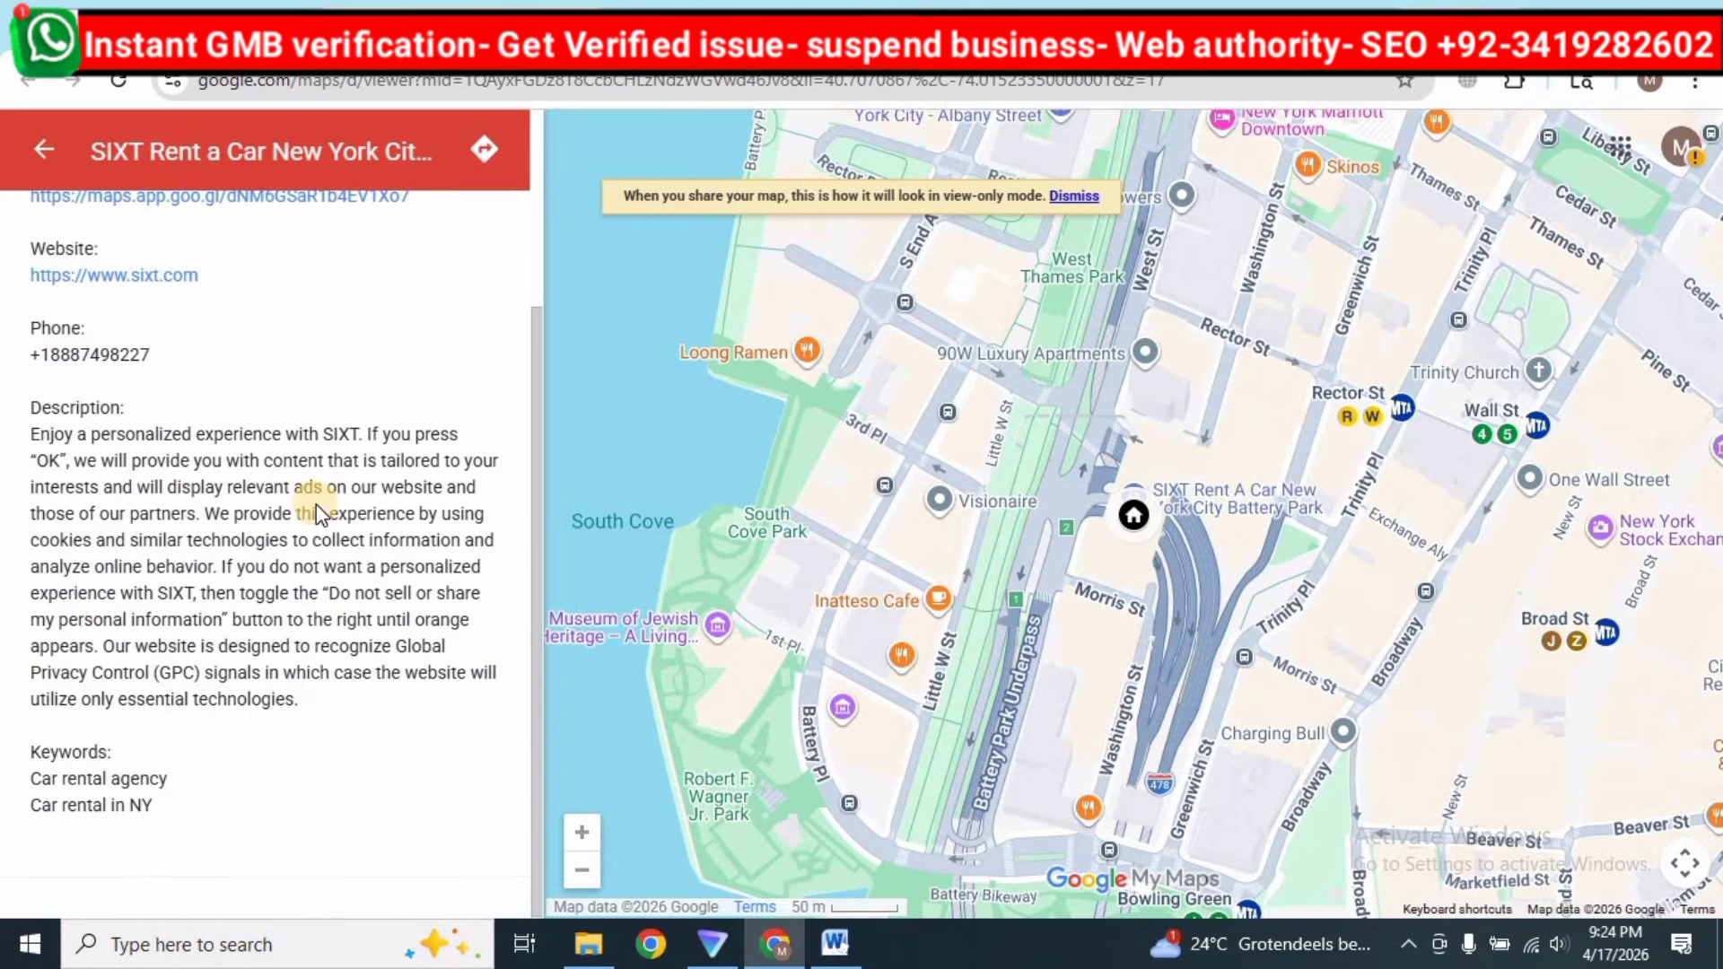
scroll(288, 689, up, 2)
scroll(292, 680, up, 1)
scroll(250, 404, down, 3)
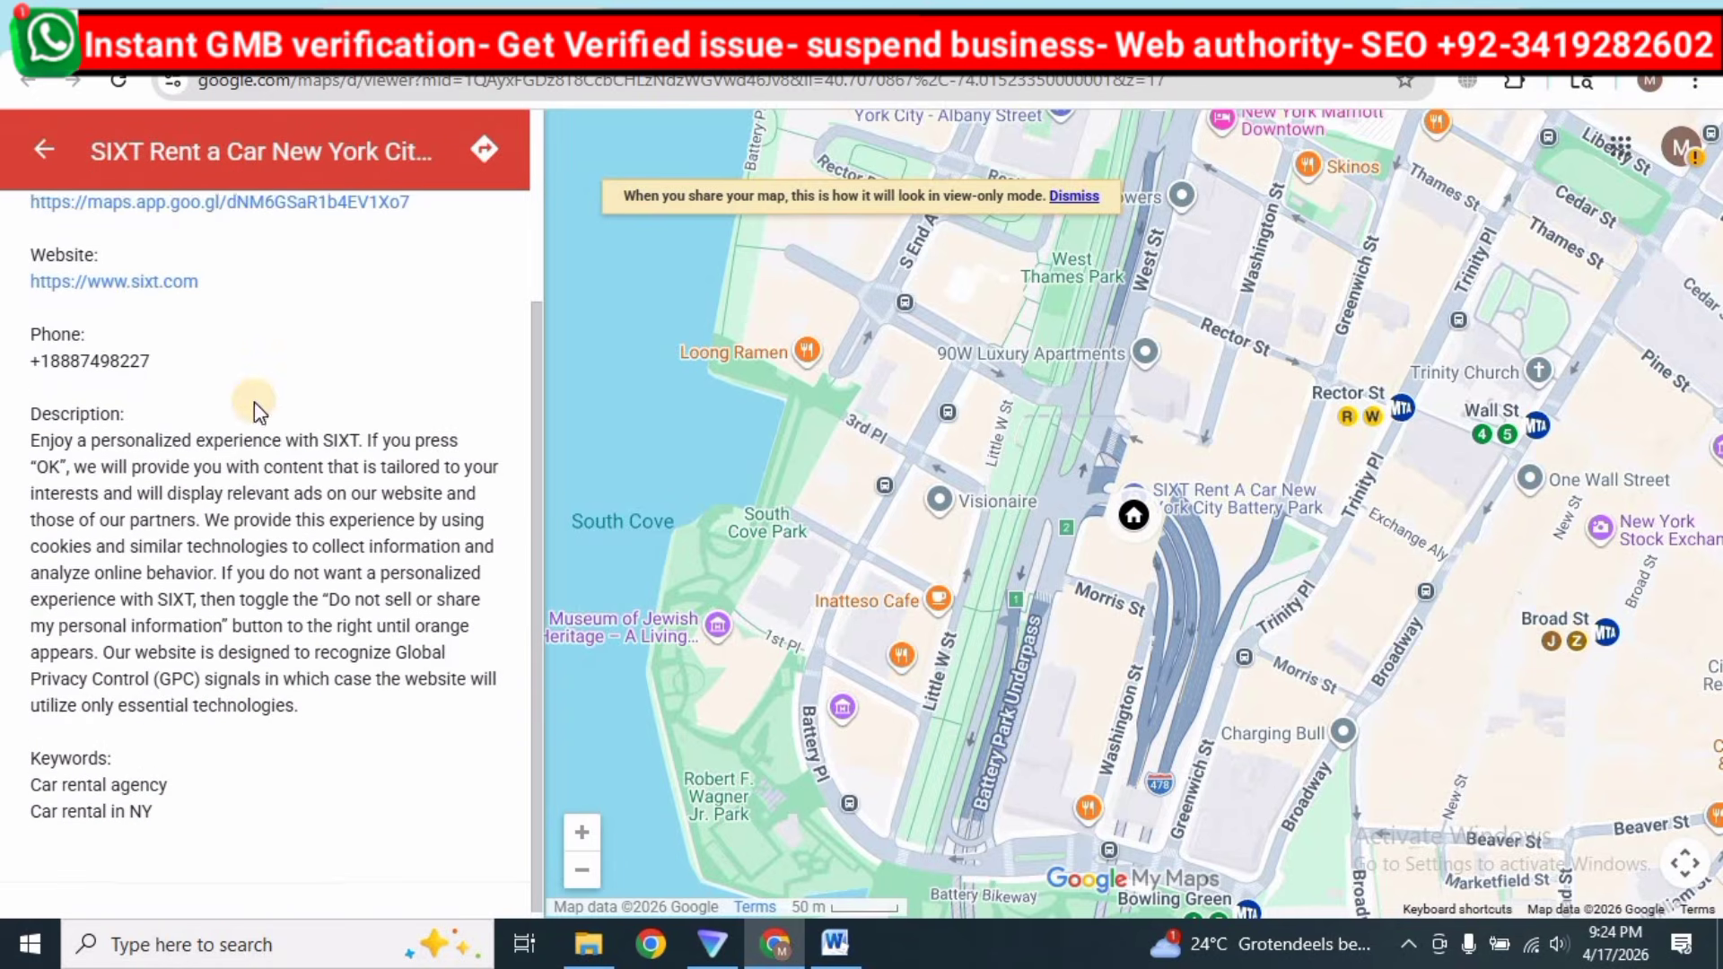
click(697, 432)
click(272, 496)
click(220, 466)
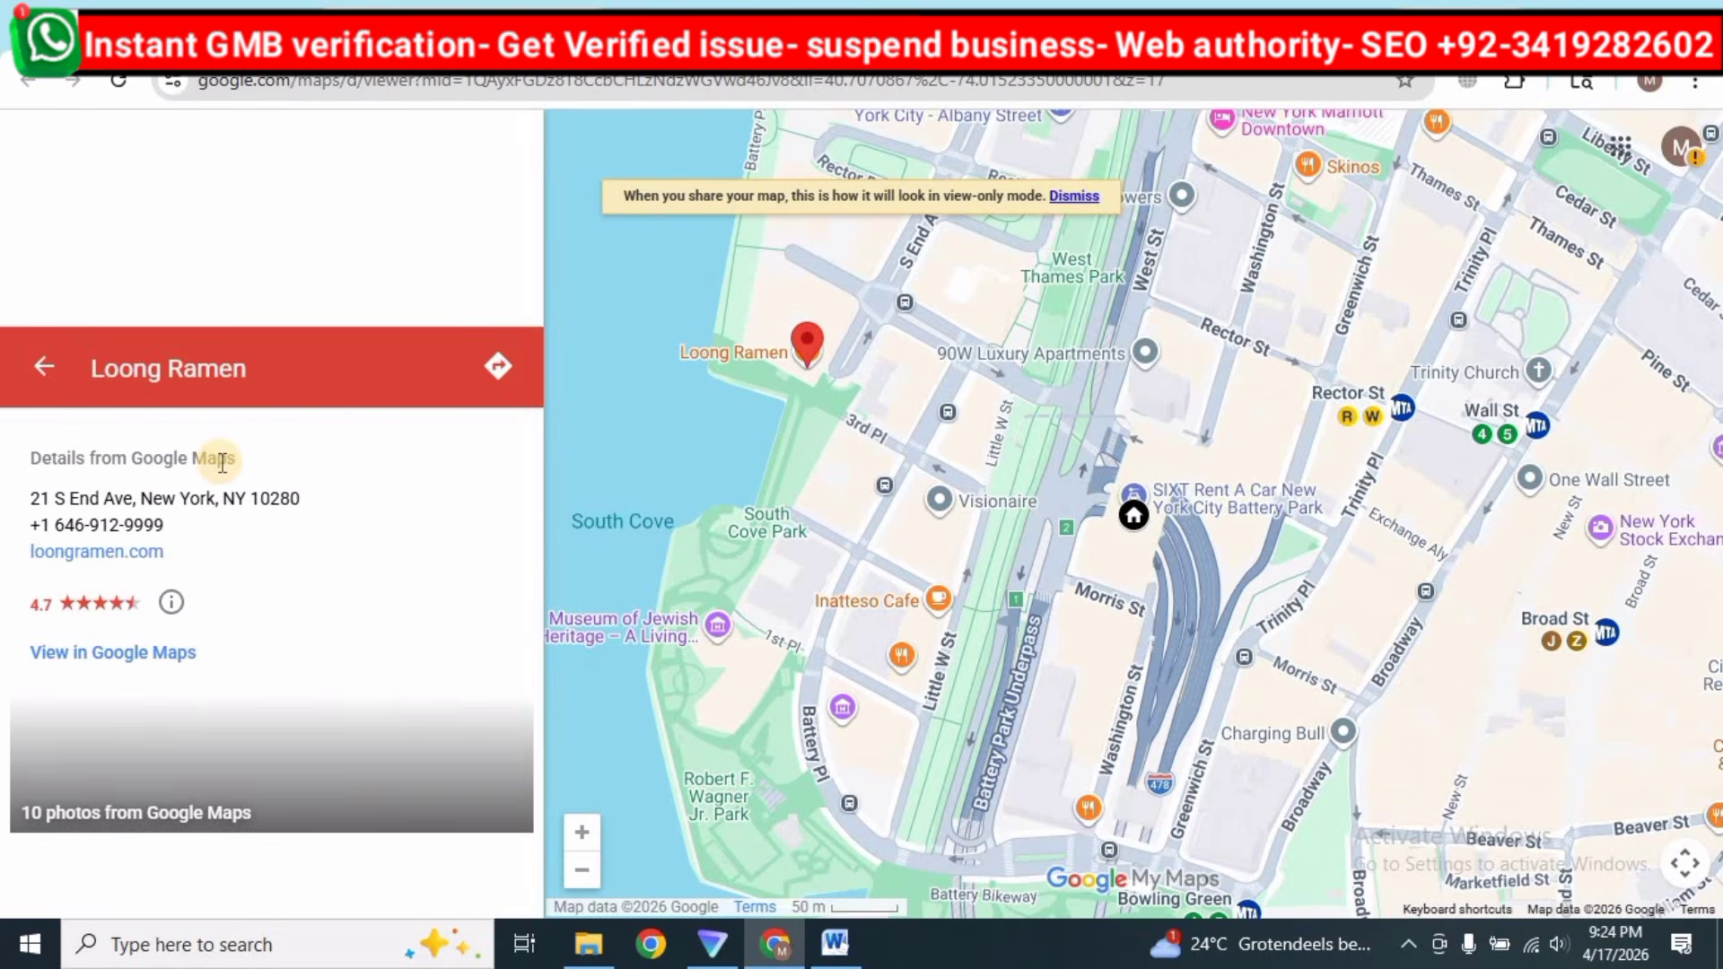
click(657, 420)
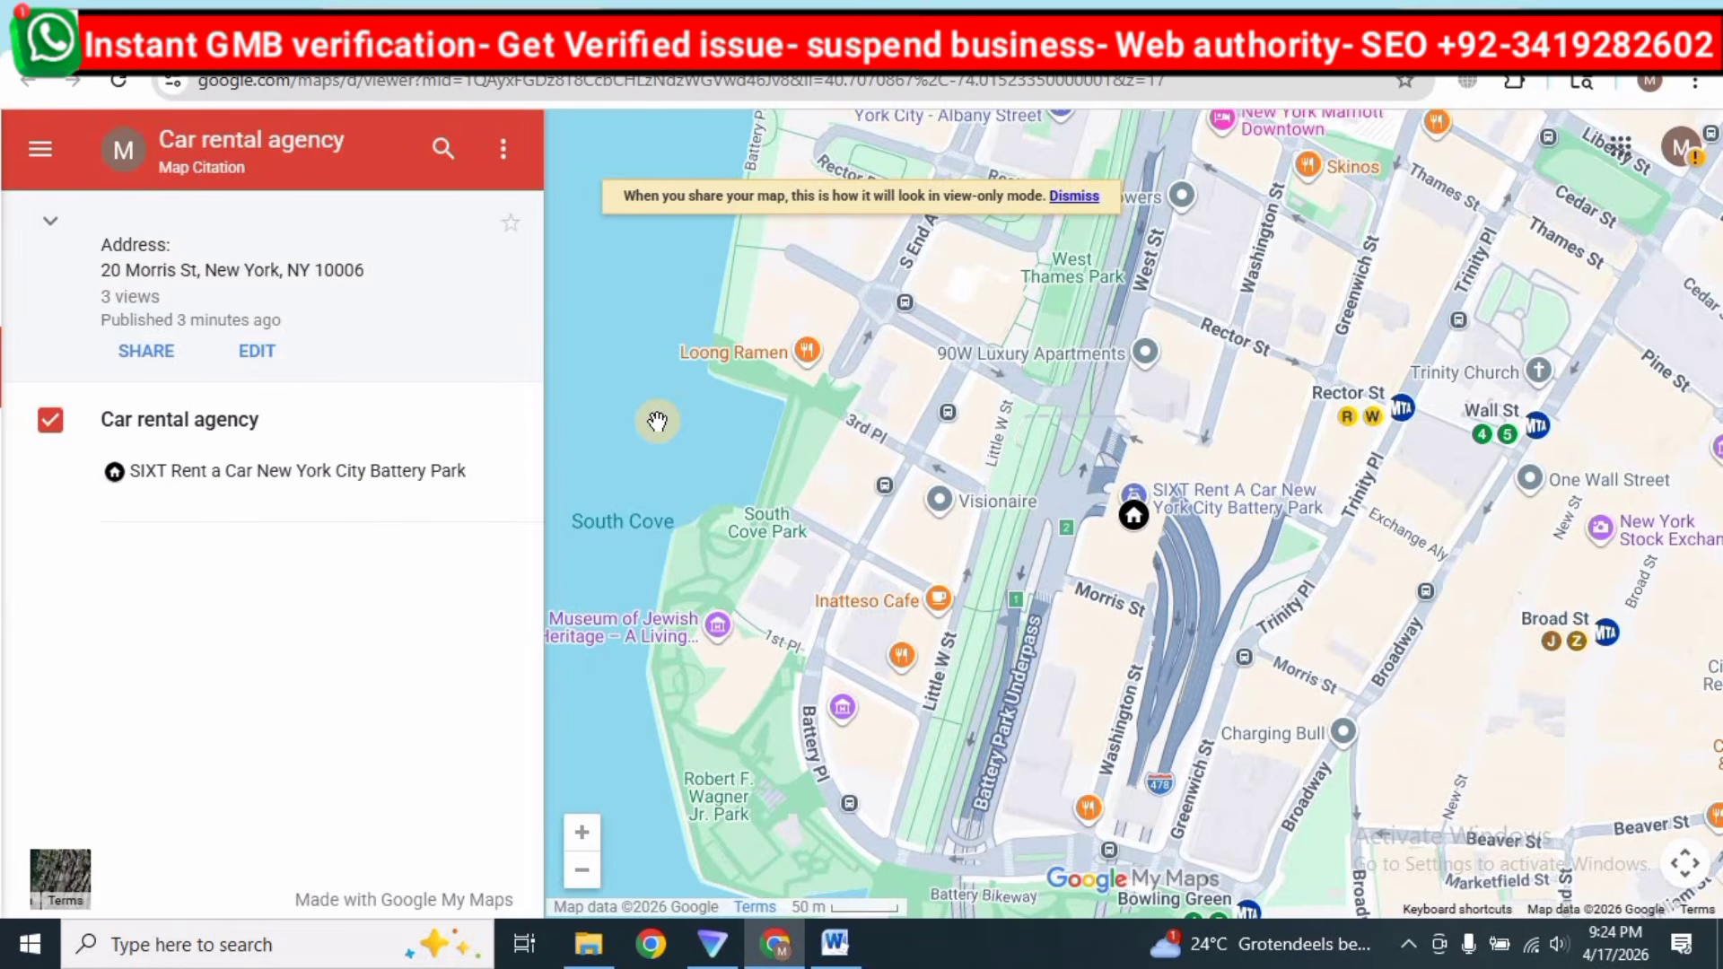
Reopen the SIXT marker's details and check its name, then the address, phone and website under the details from Google Maps.
click(387, 471)
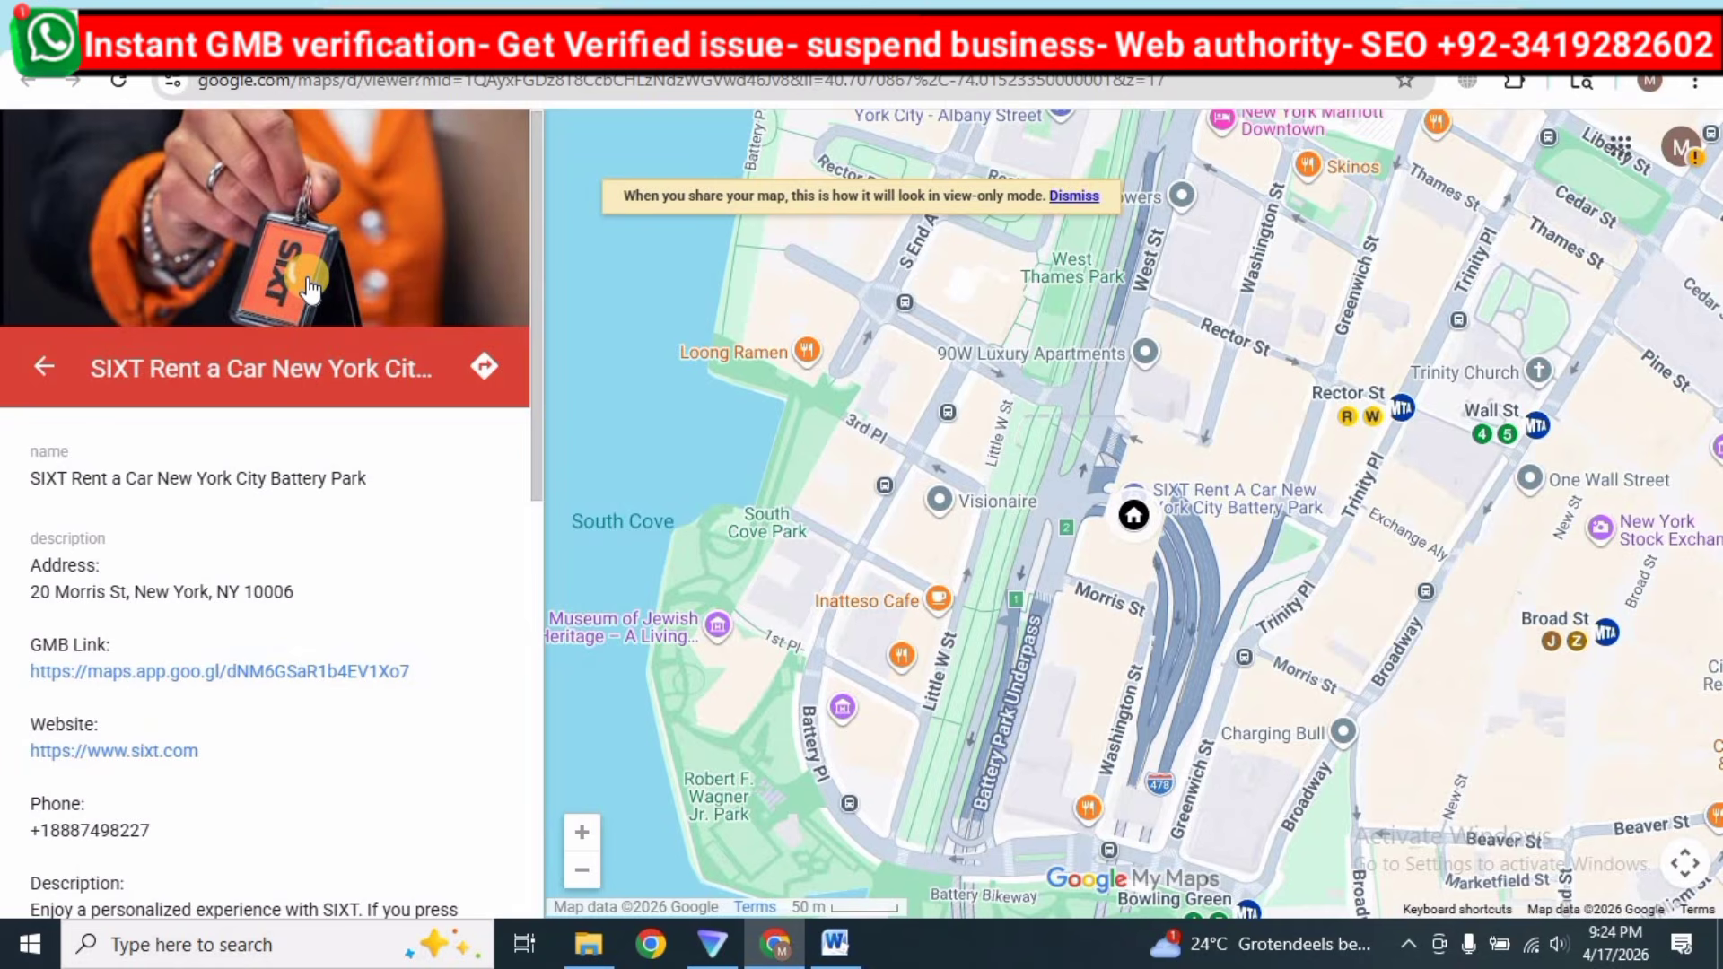
drag(23, 476, 398, 515)
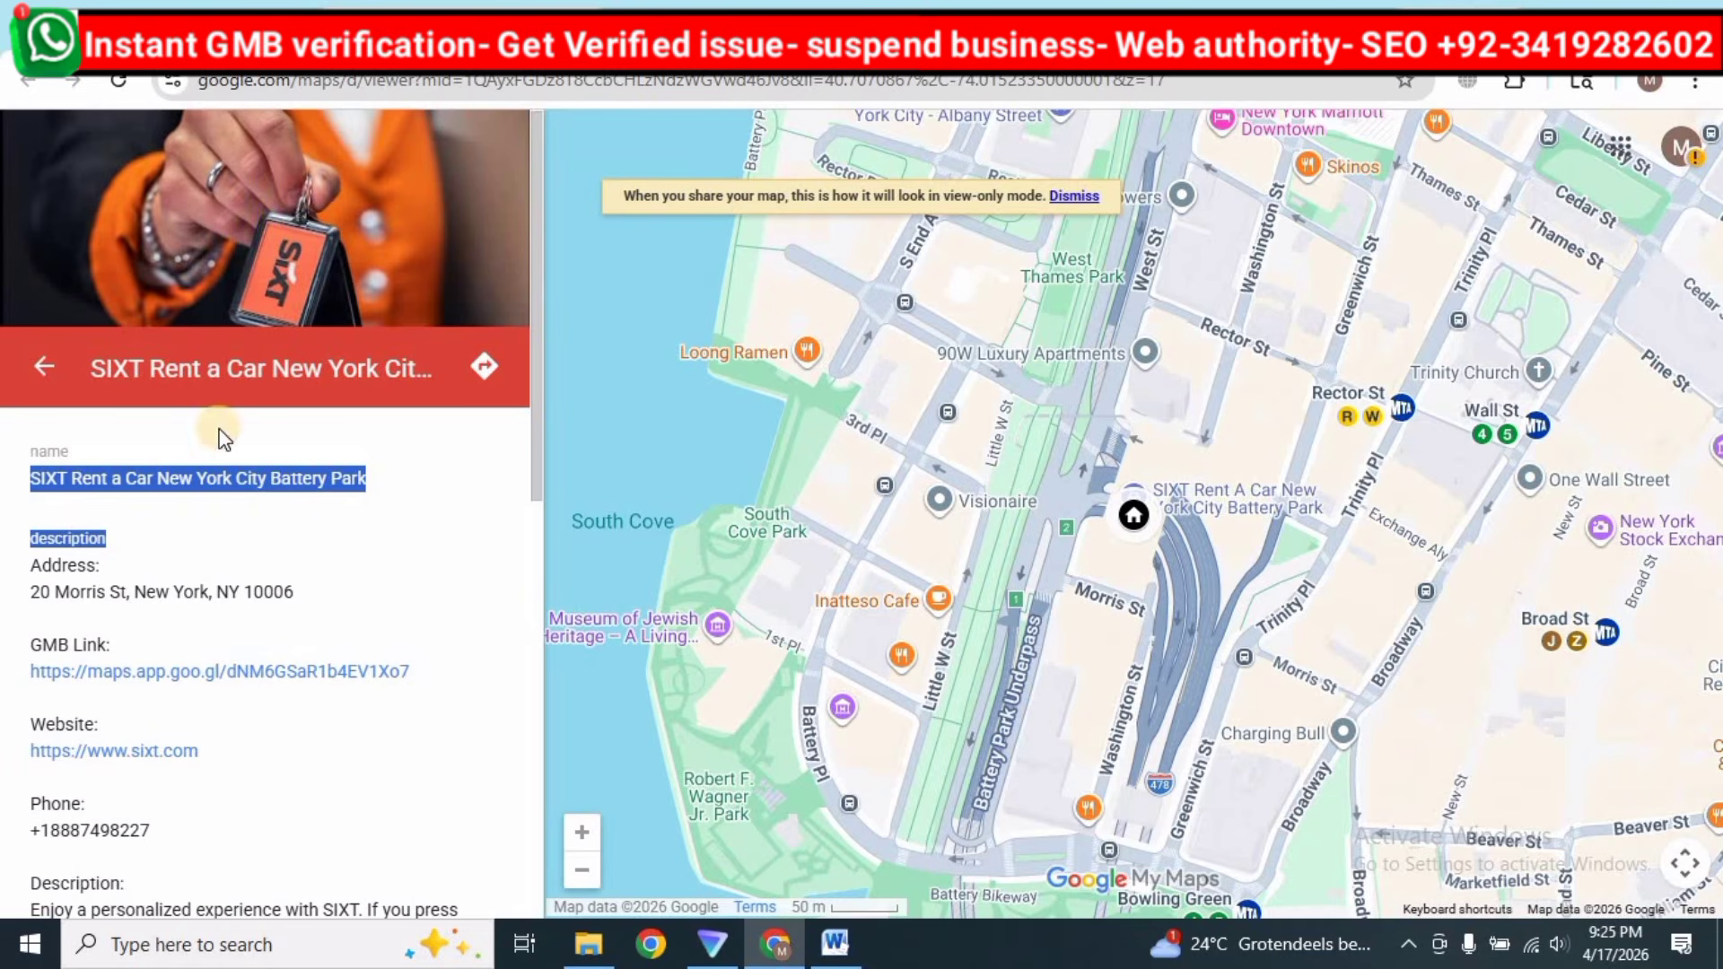
scroll(252, 600, down, 8)
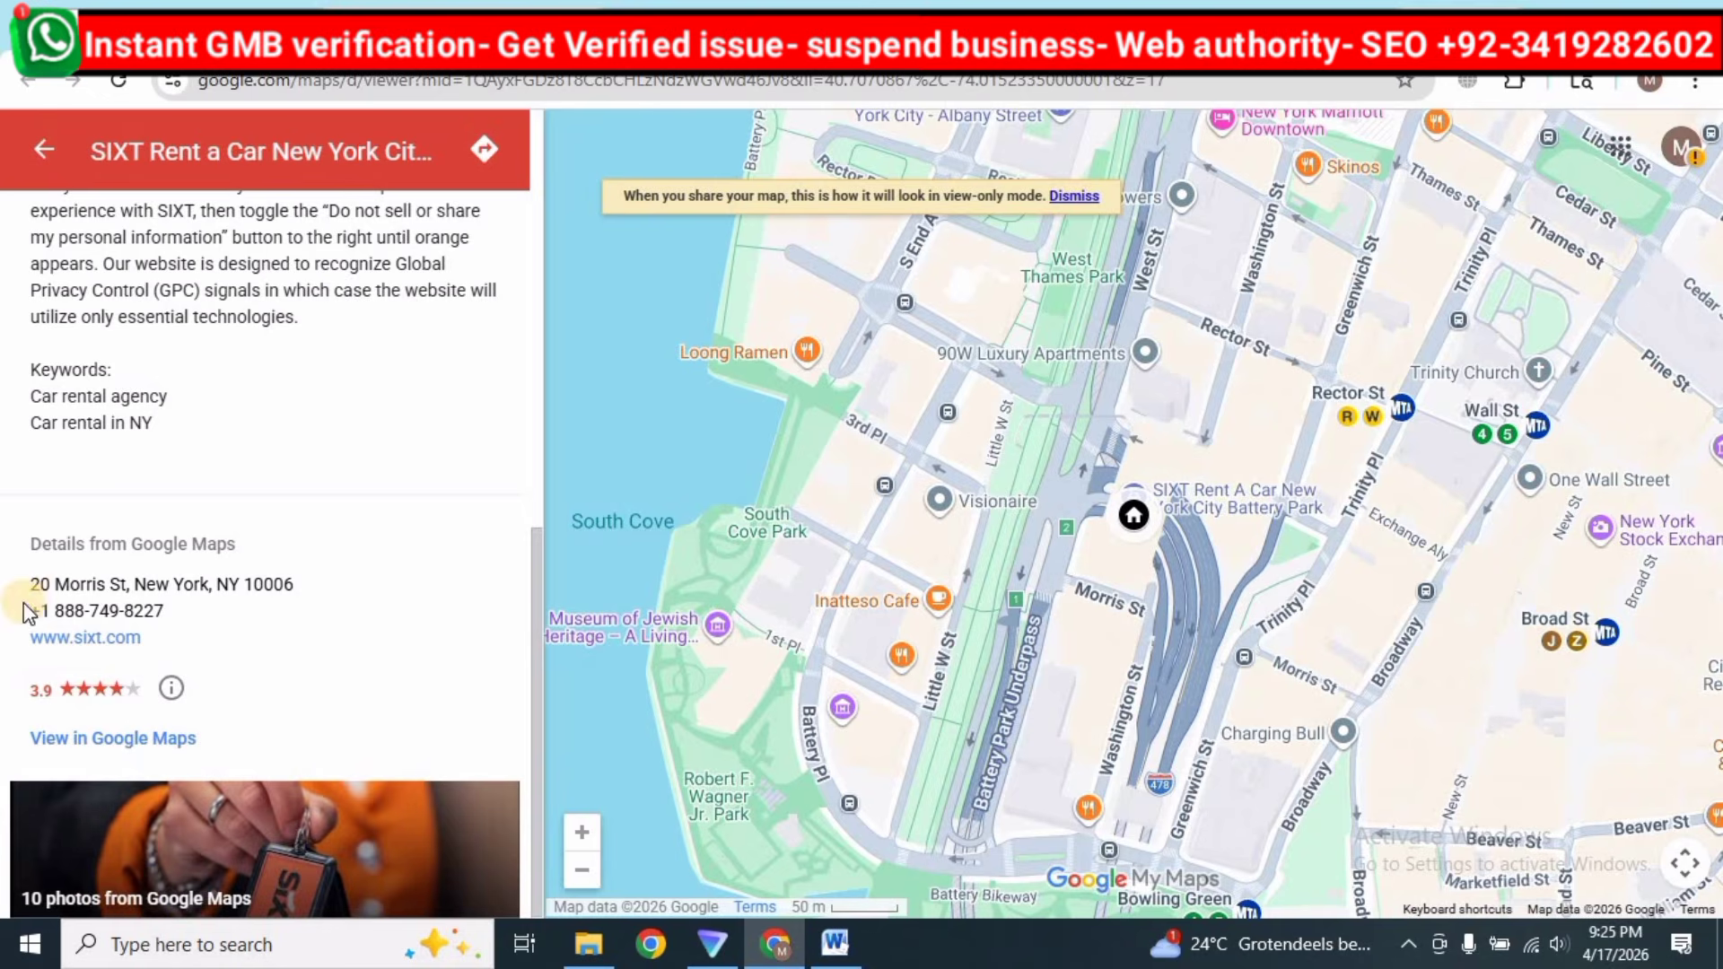
drag(33, 607, 176, 589)
click(177, 643)
double_click(177, 641)
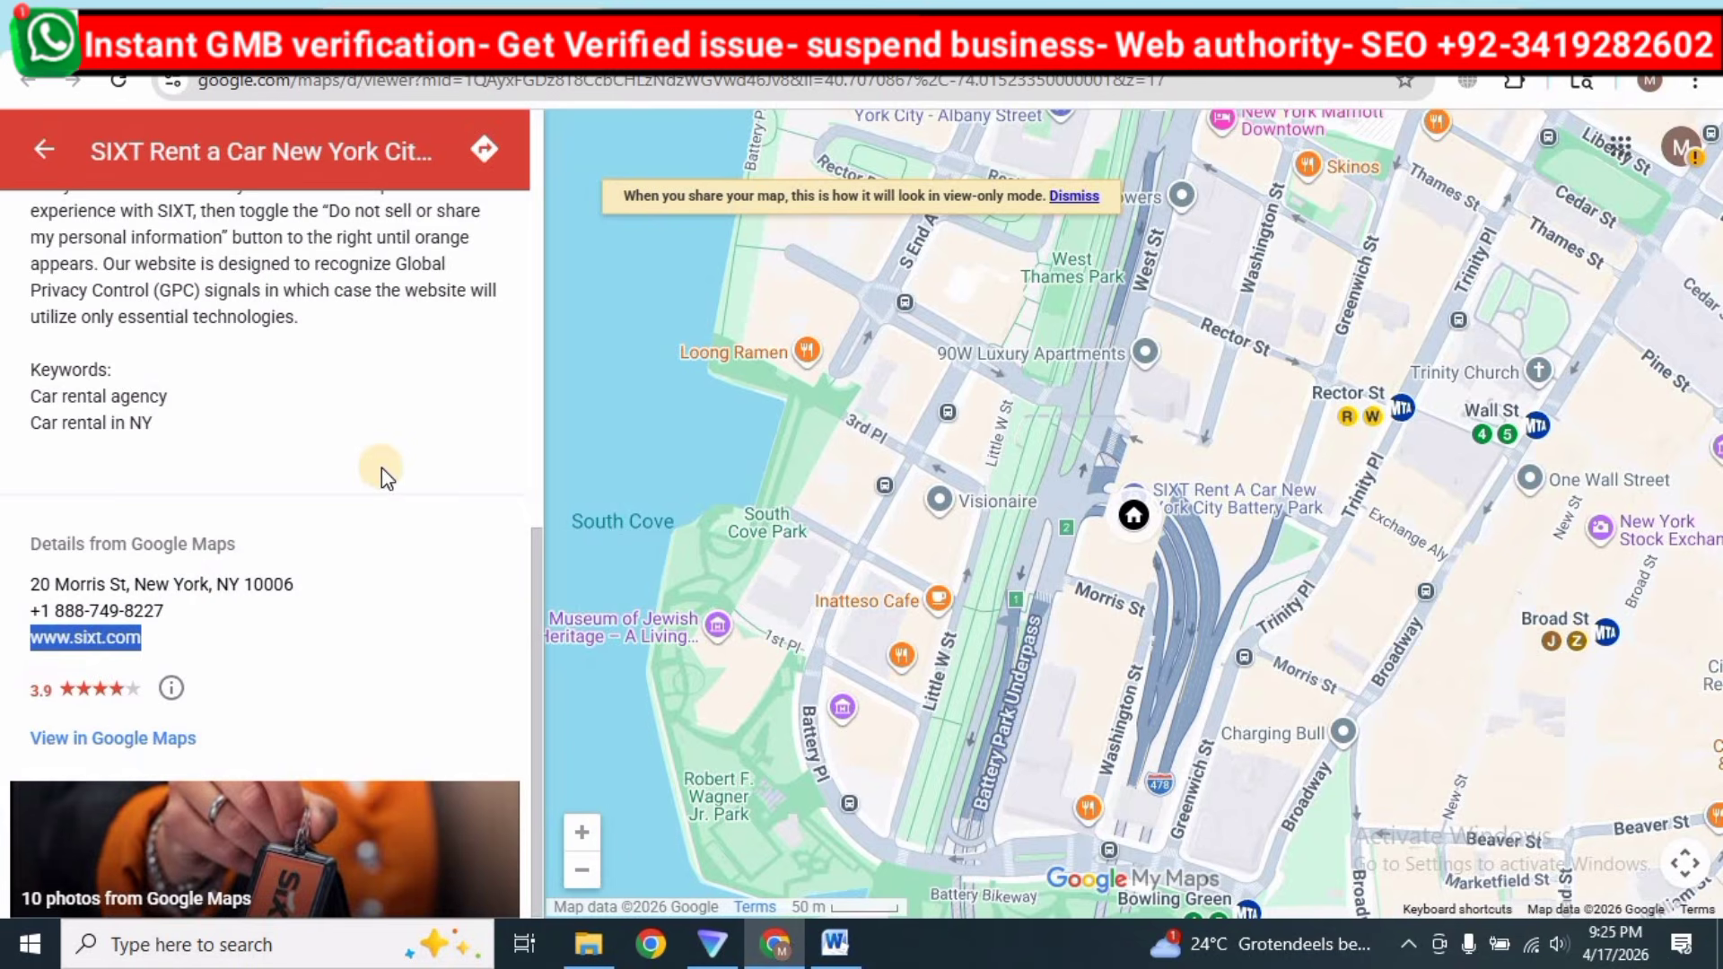
Compare the SIXT preview with the Connecté by Trop Saint map and return to the Car rental agency map.
click(657, 24)
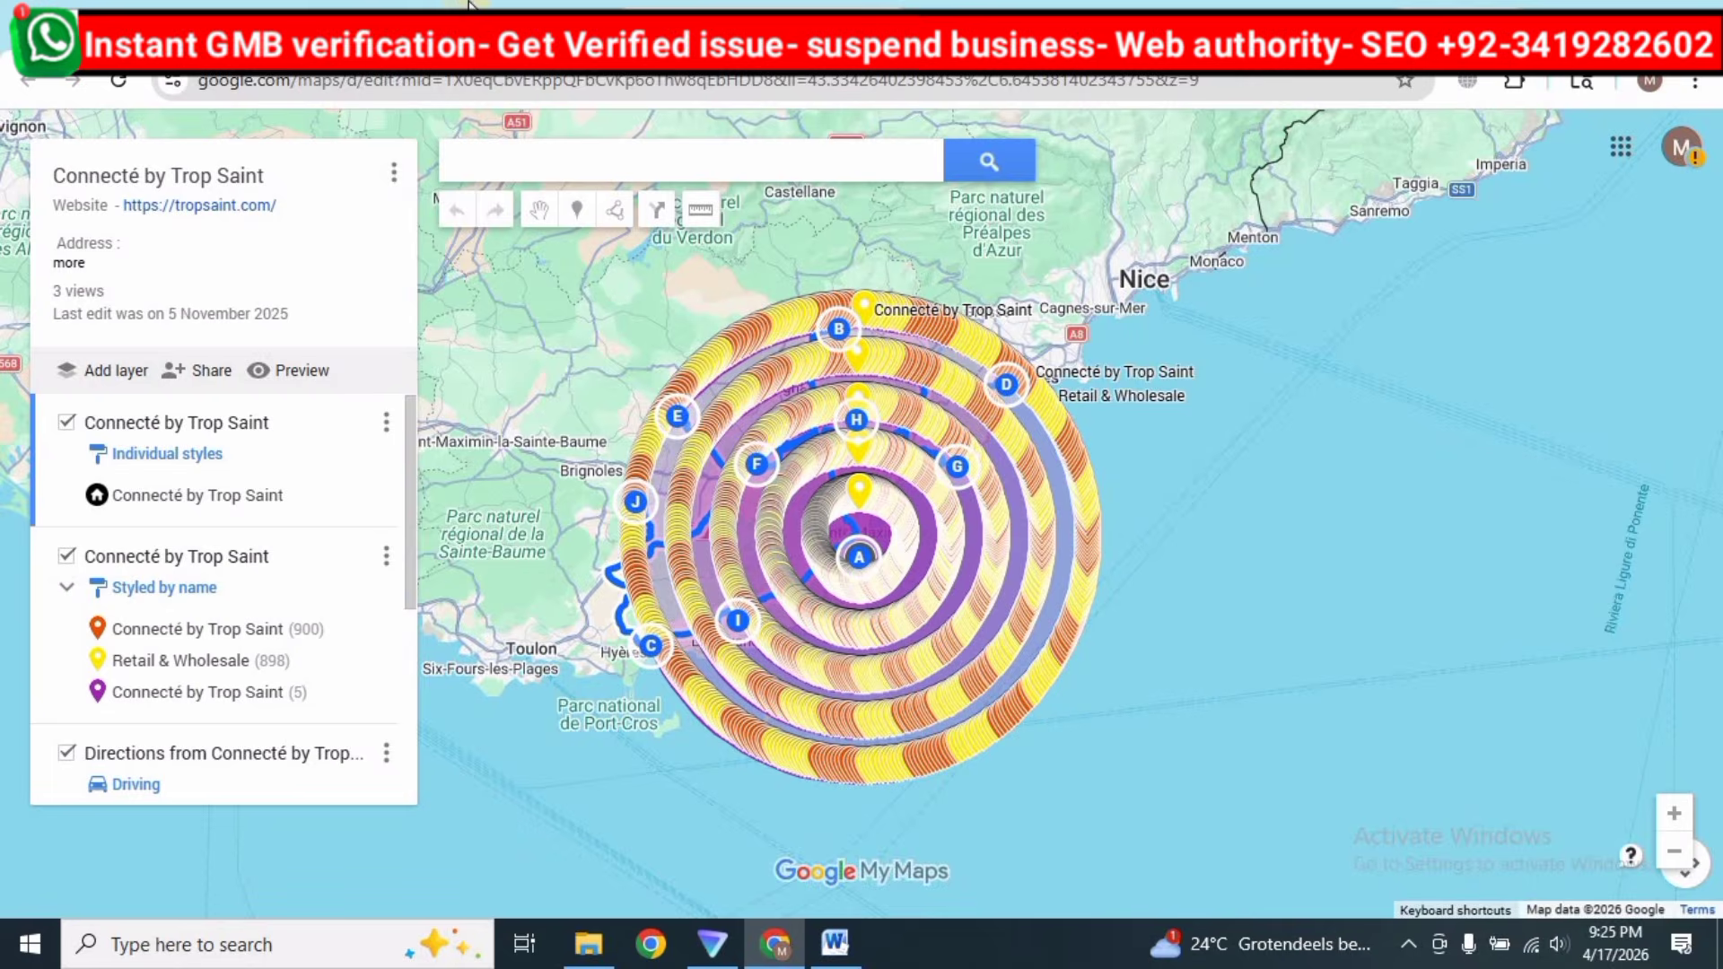
click(465, 4)
click(583, 331)
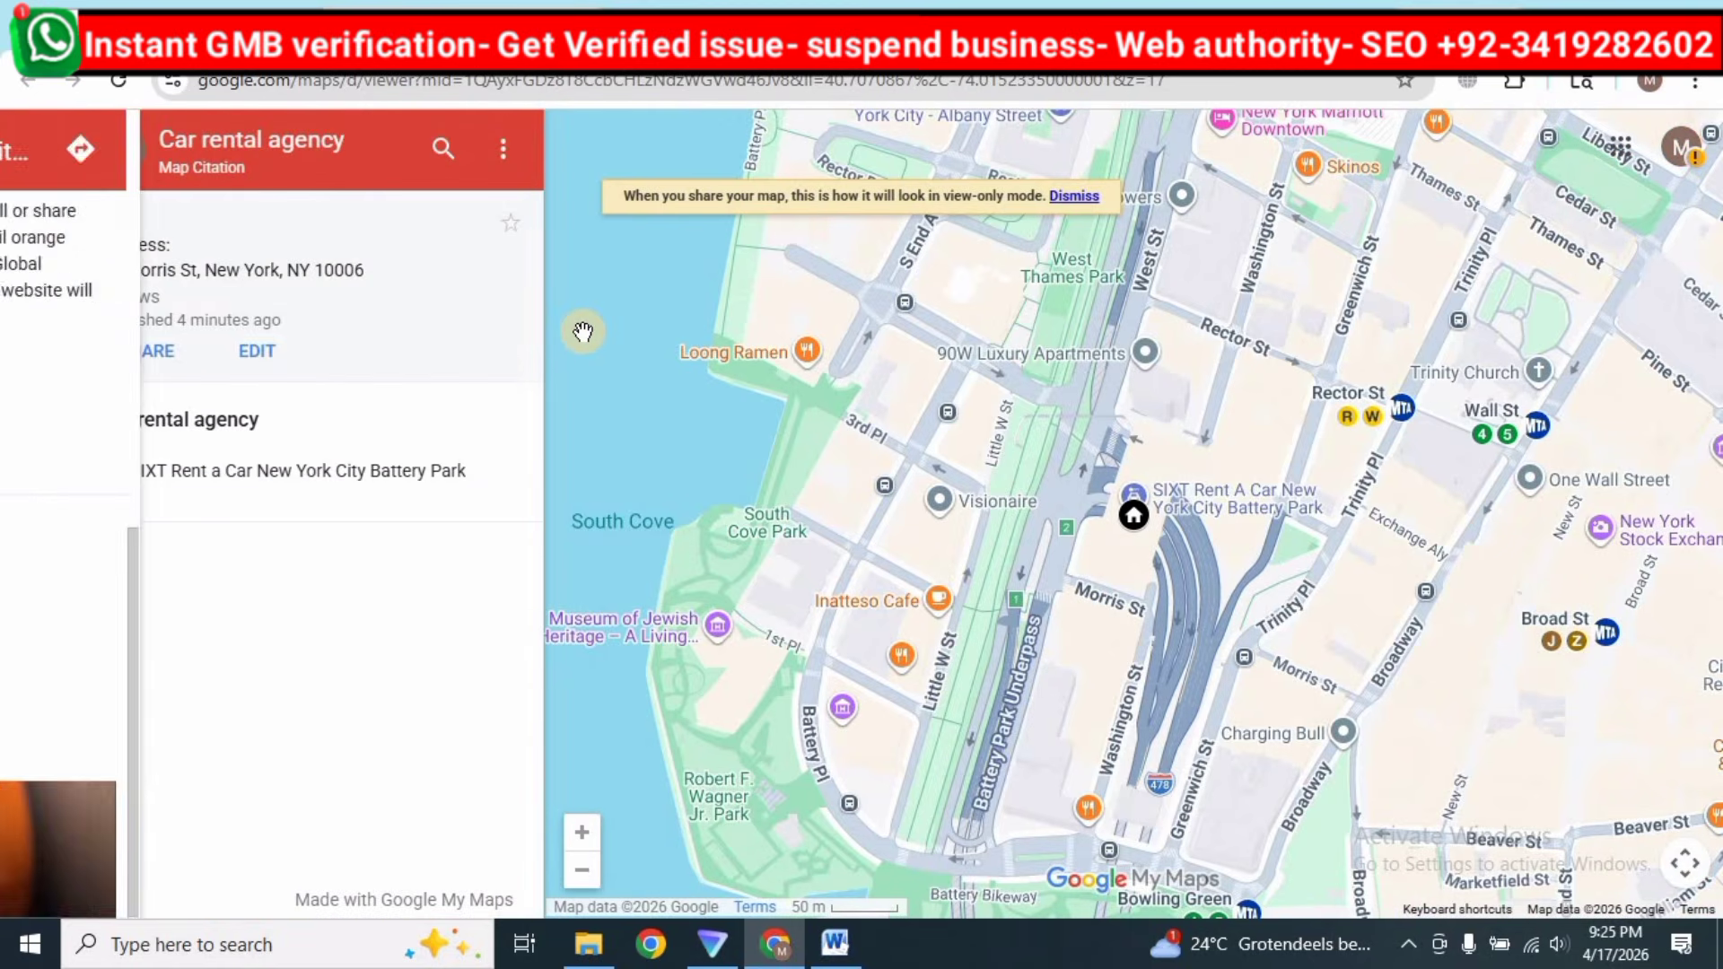
click(736, 5)
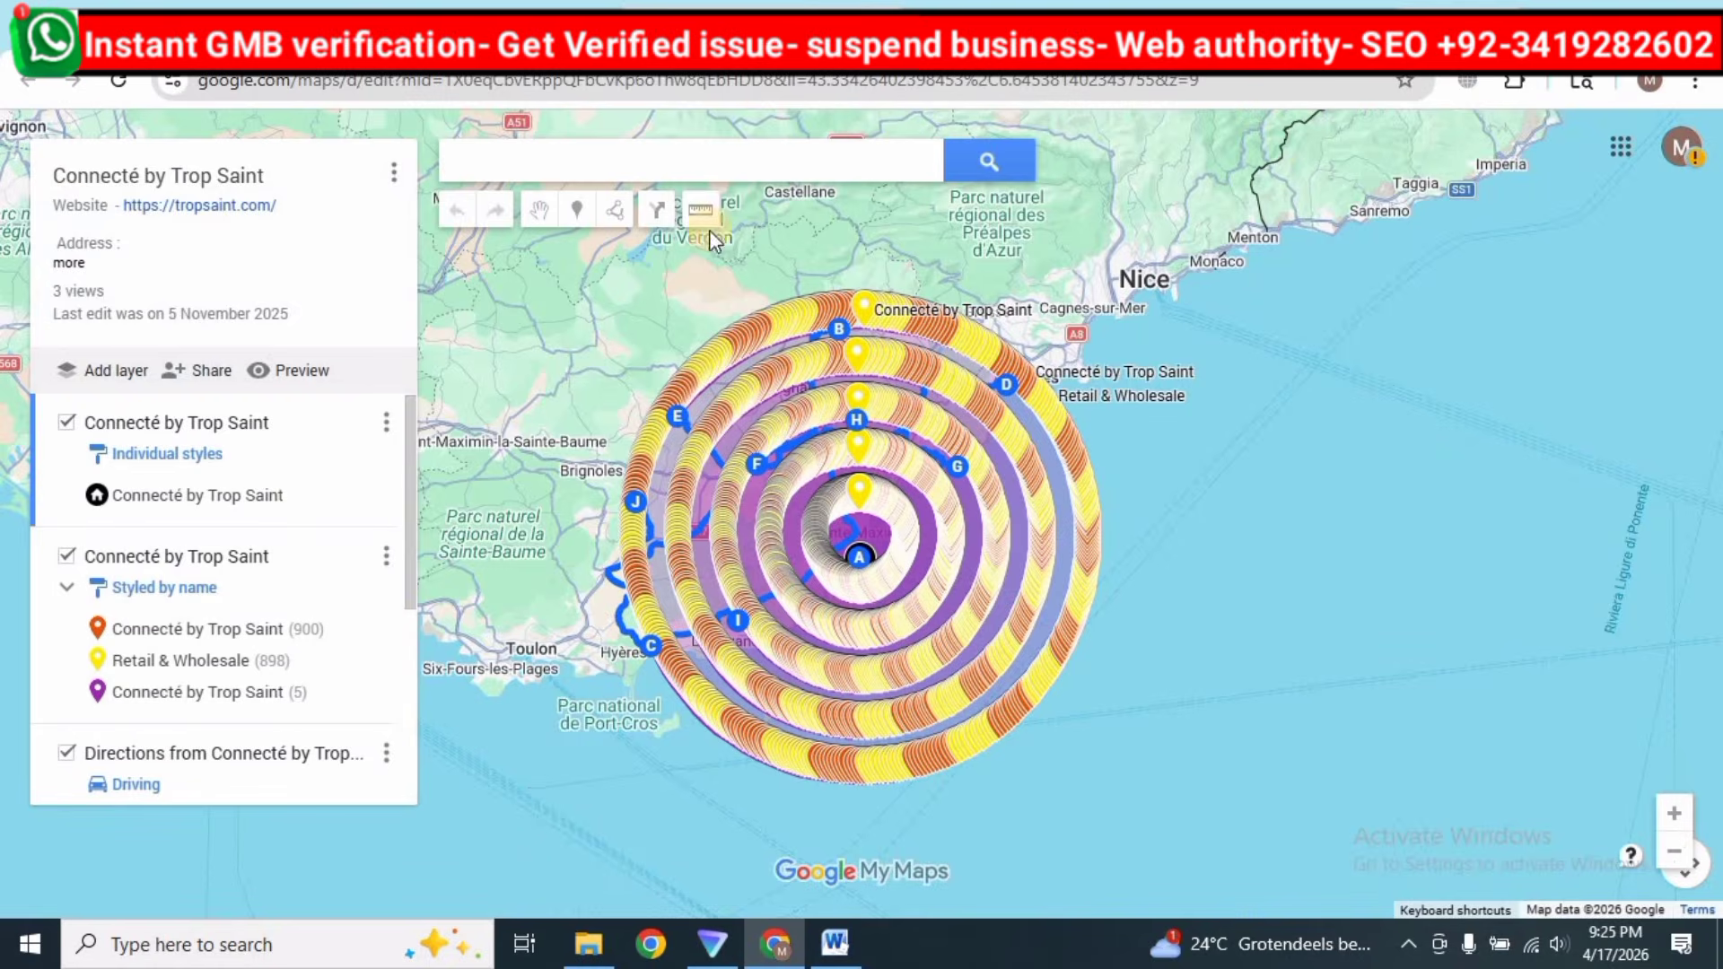
click(465, 4)
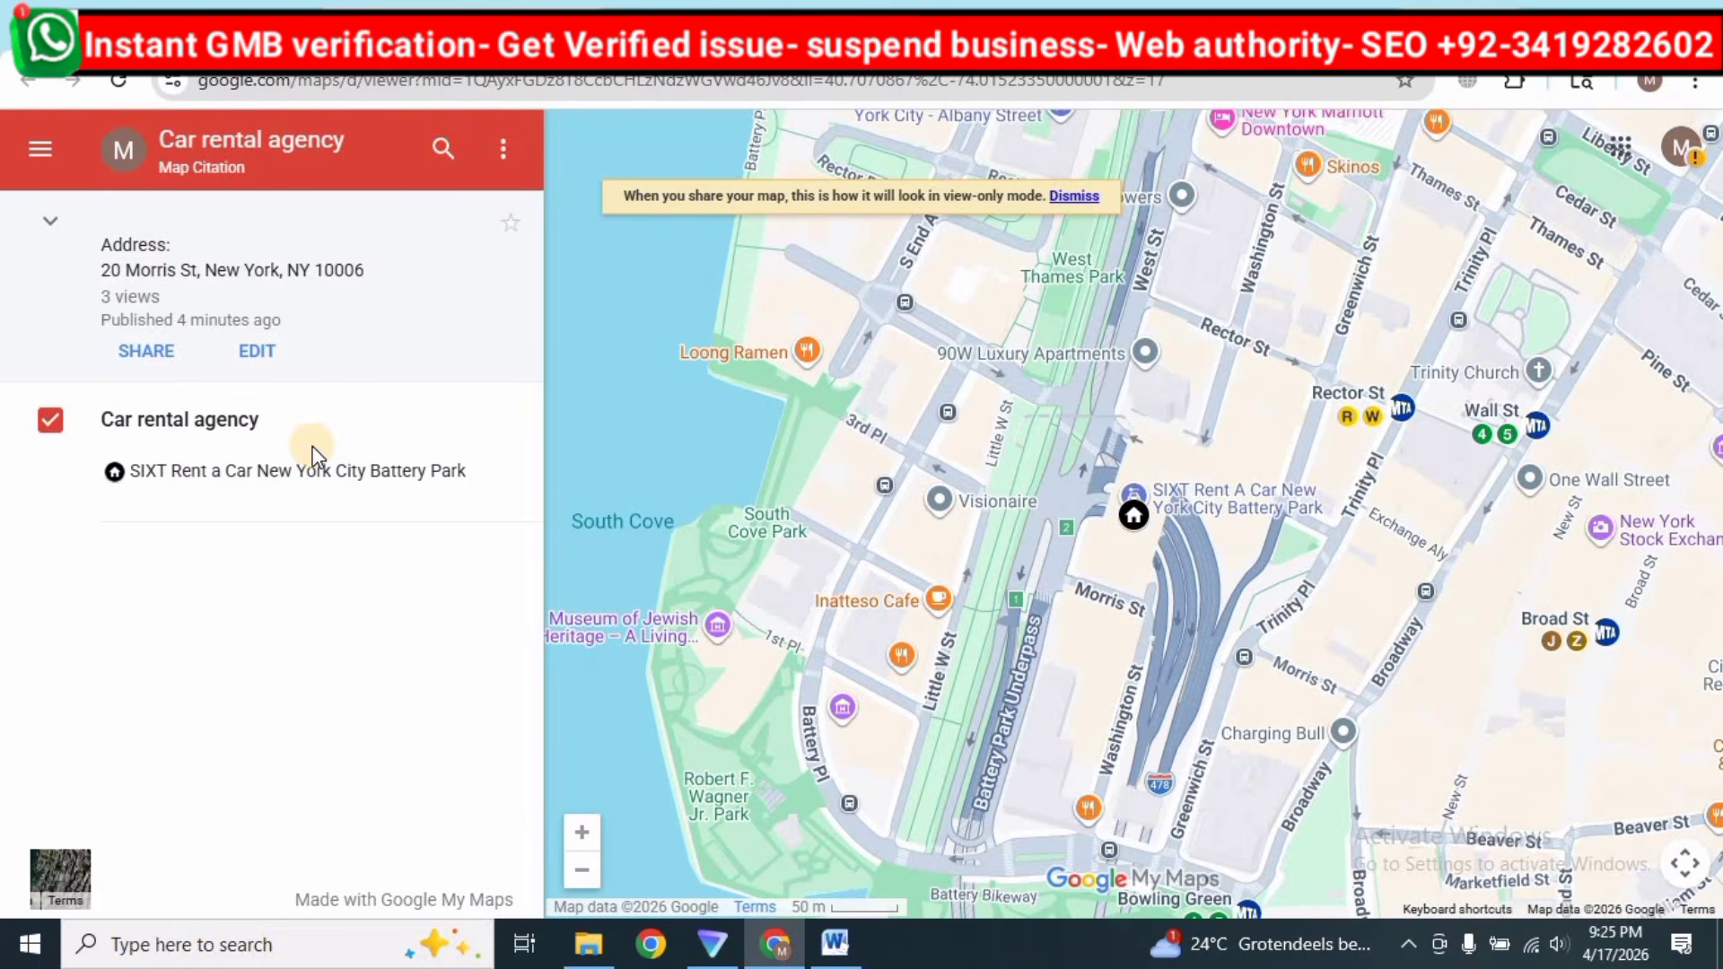
Open the SIXT marker's entry again and examine its keywords and linked Google Maps details.
click(318, 472)
scroll(222, 595, down, 5)
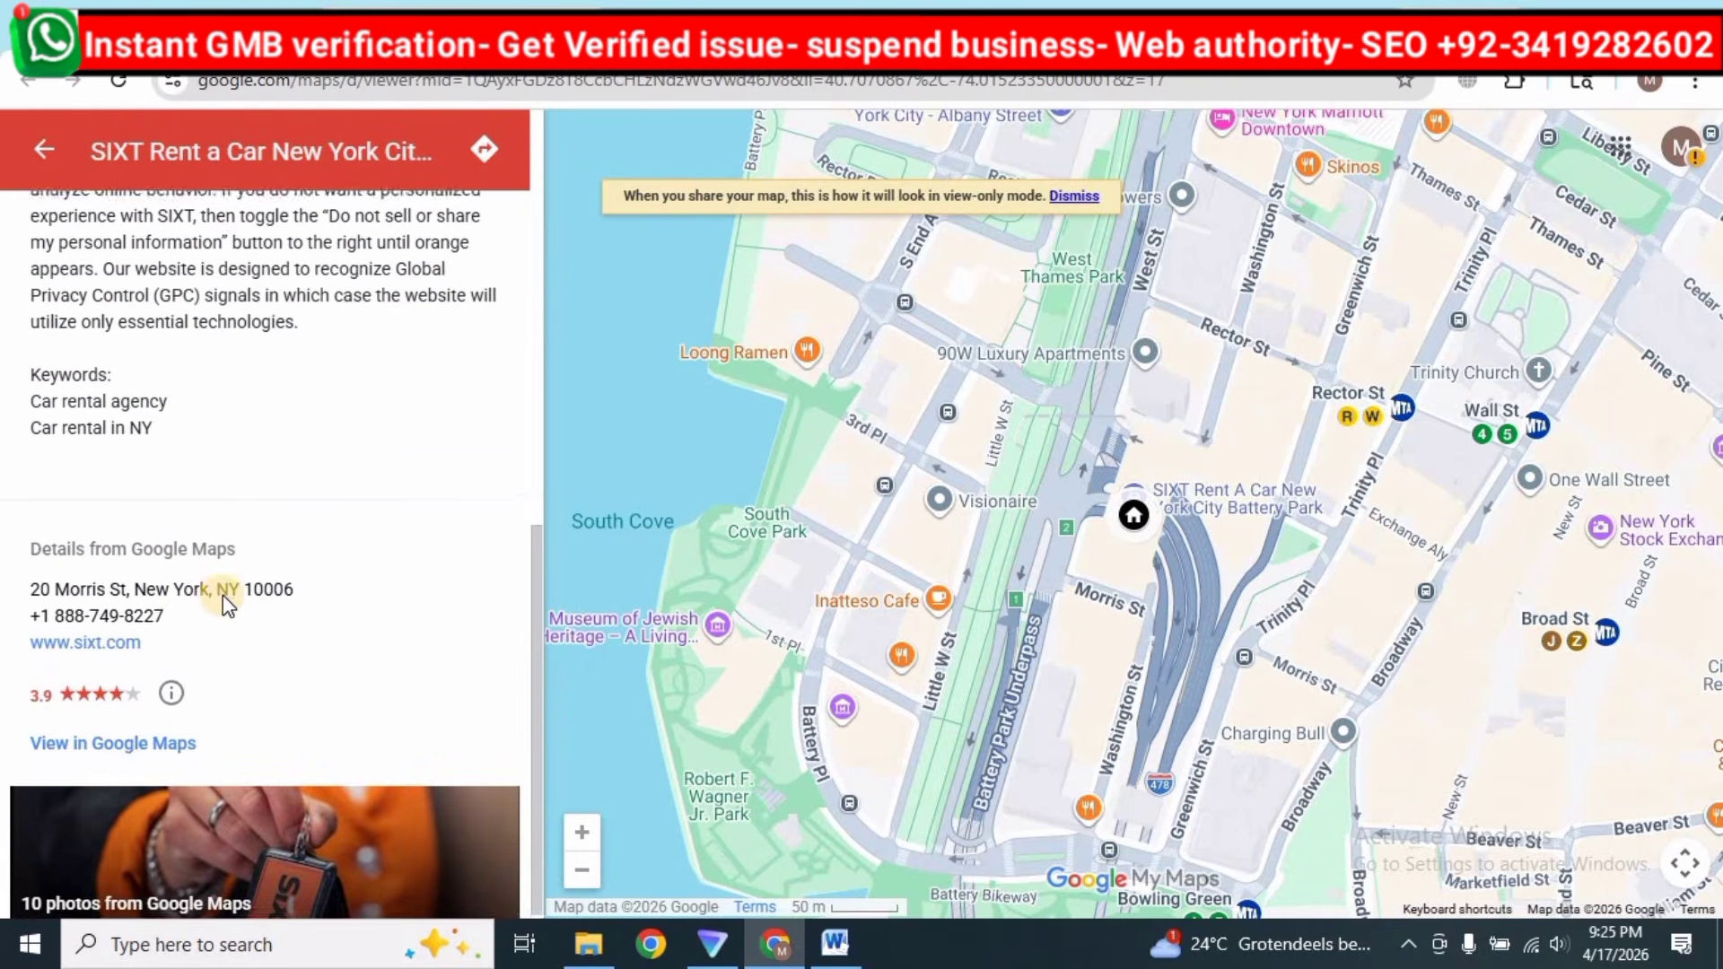